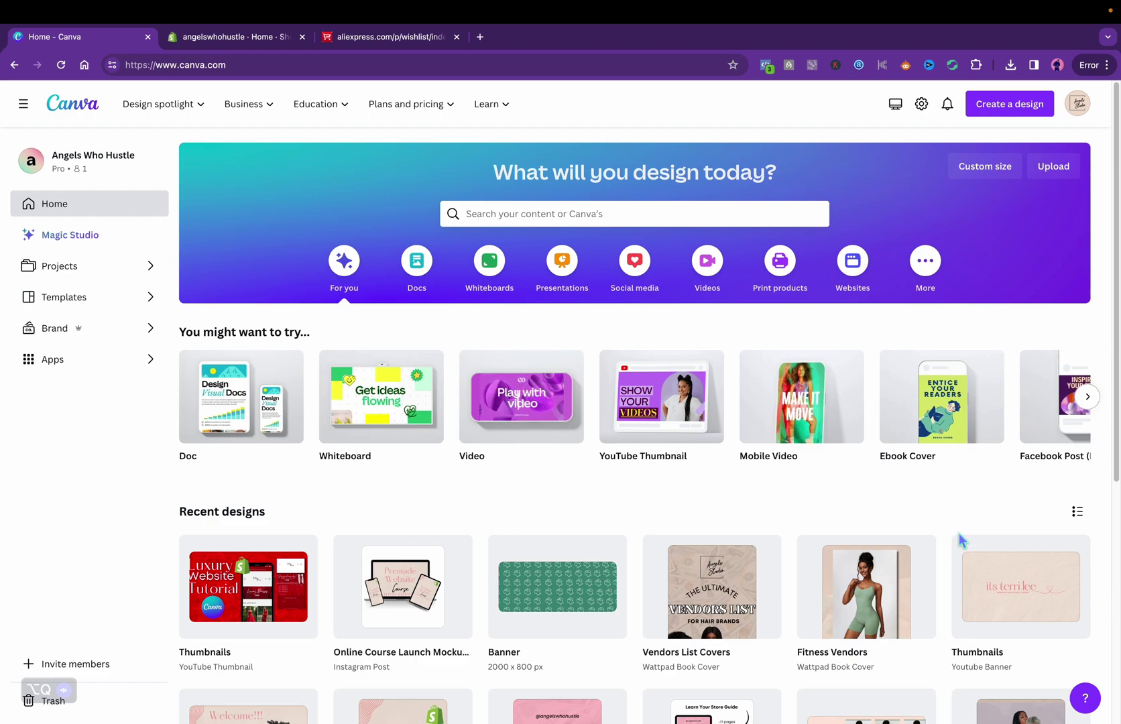
Step: Duplicate the Fitness Vendors design from the home page to create 'Copy of Fitness Vendors'
click(920, 552)
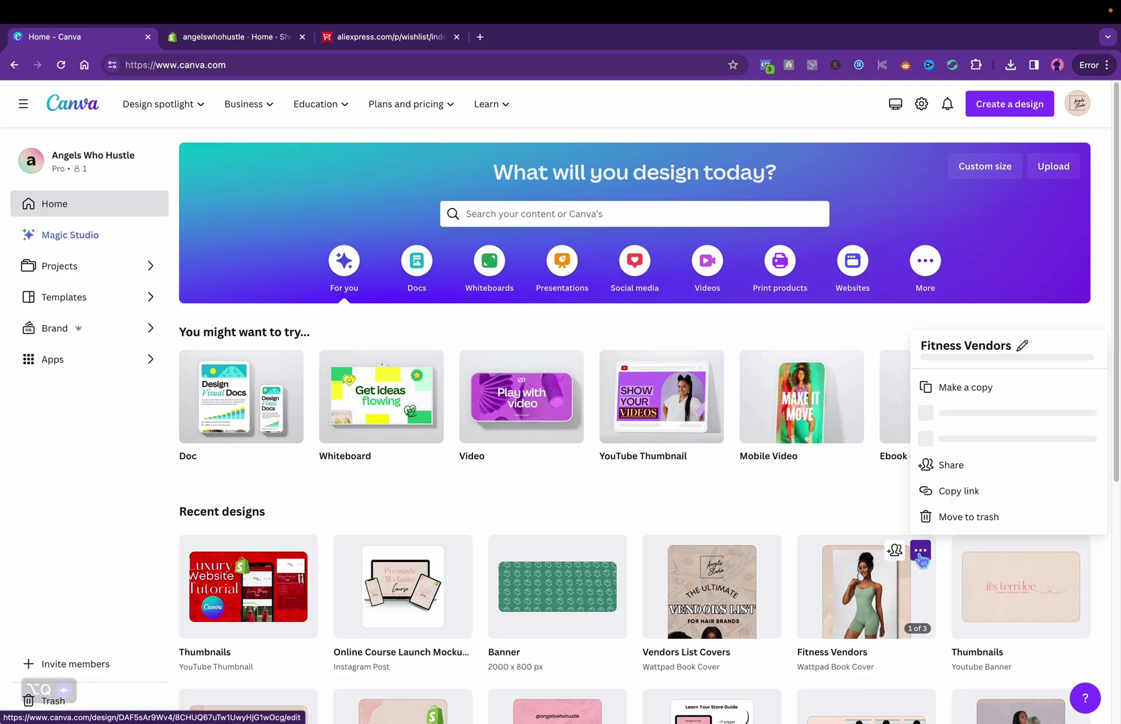
click(981, 394)
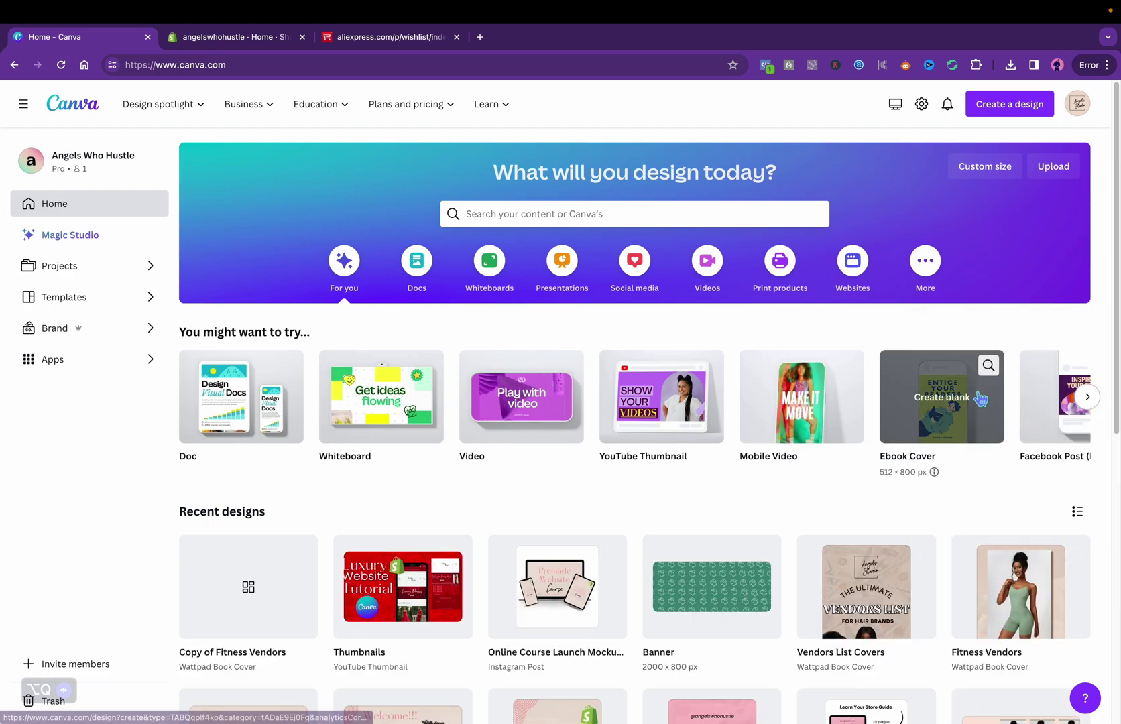
Step: In the copy, swap the green-outfit photo for the three-women scrubs photo, centred on page 1
click(271, 590)
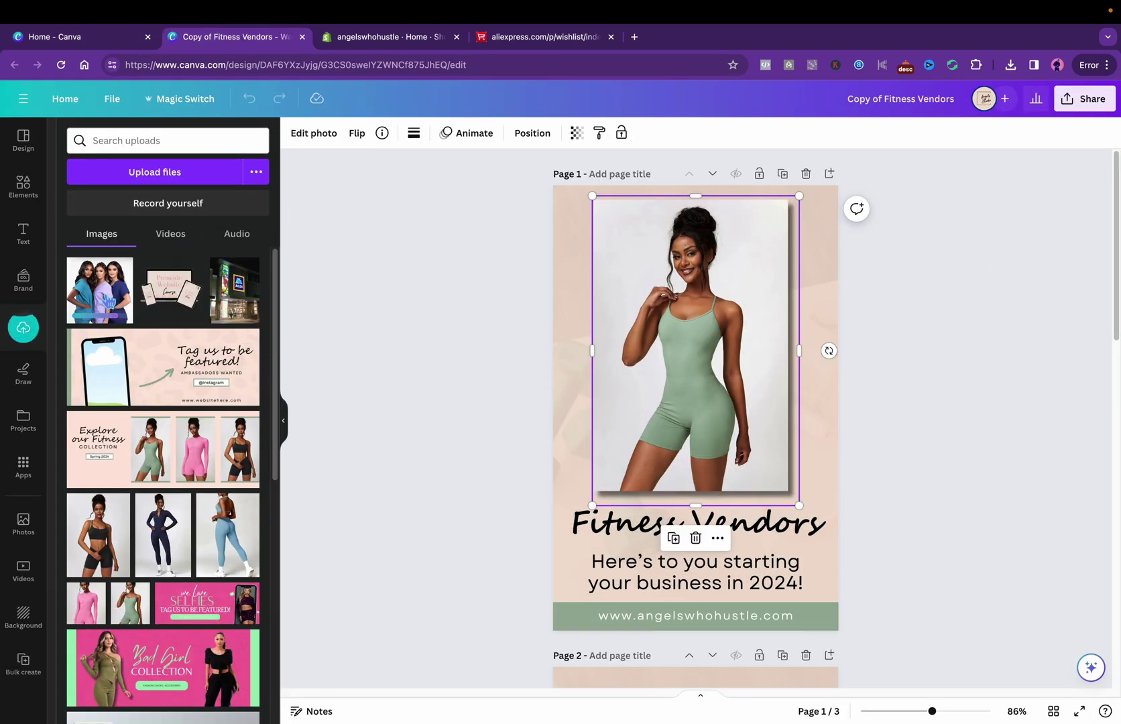
click(111, 298)
click(711, 215)
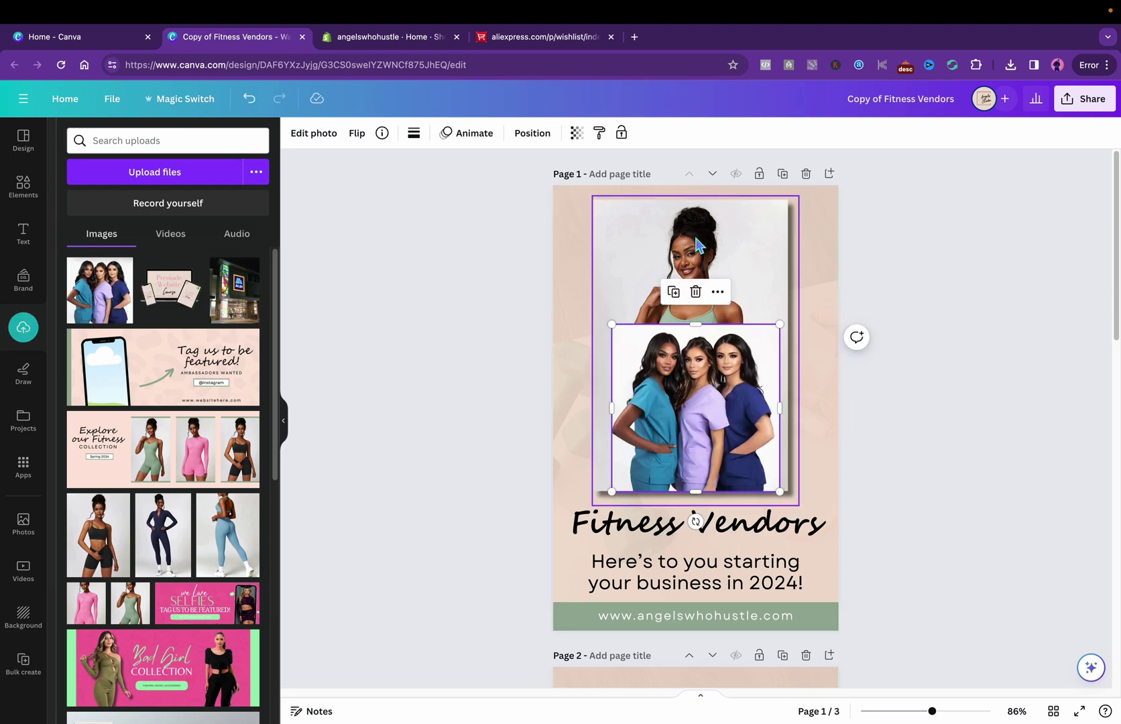
click(696, 537)
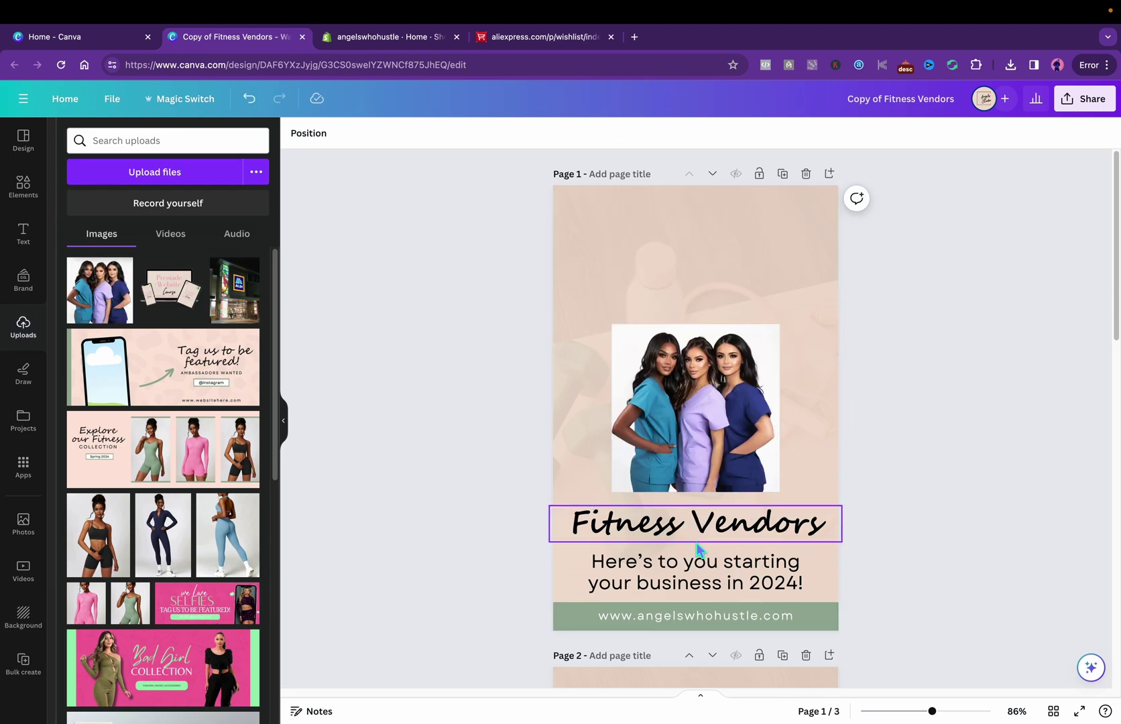
drag(669, 487, 566, 502)
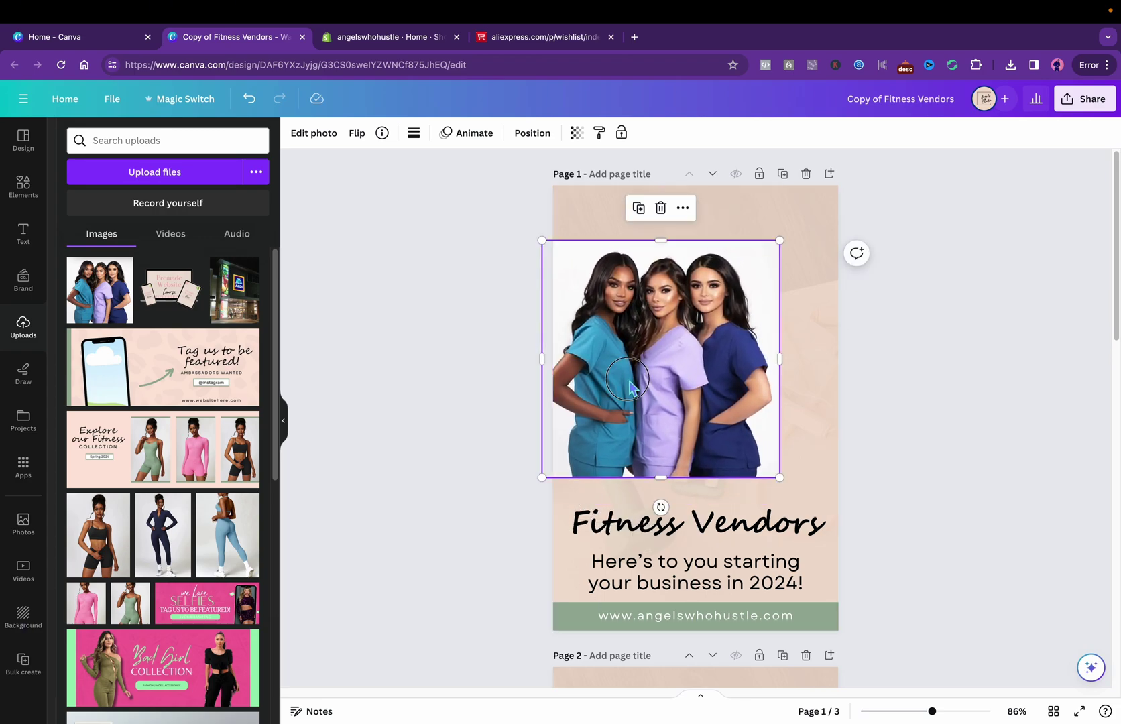
drag(629, 385, 665, 394)
Step: Give the scrubs photo a Drop shadow
click(313, 133)
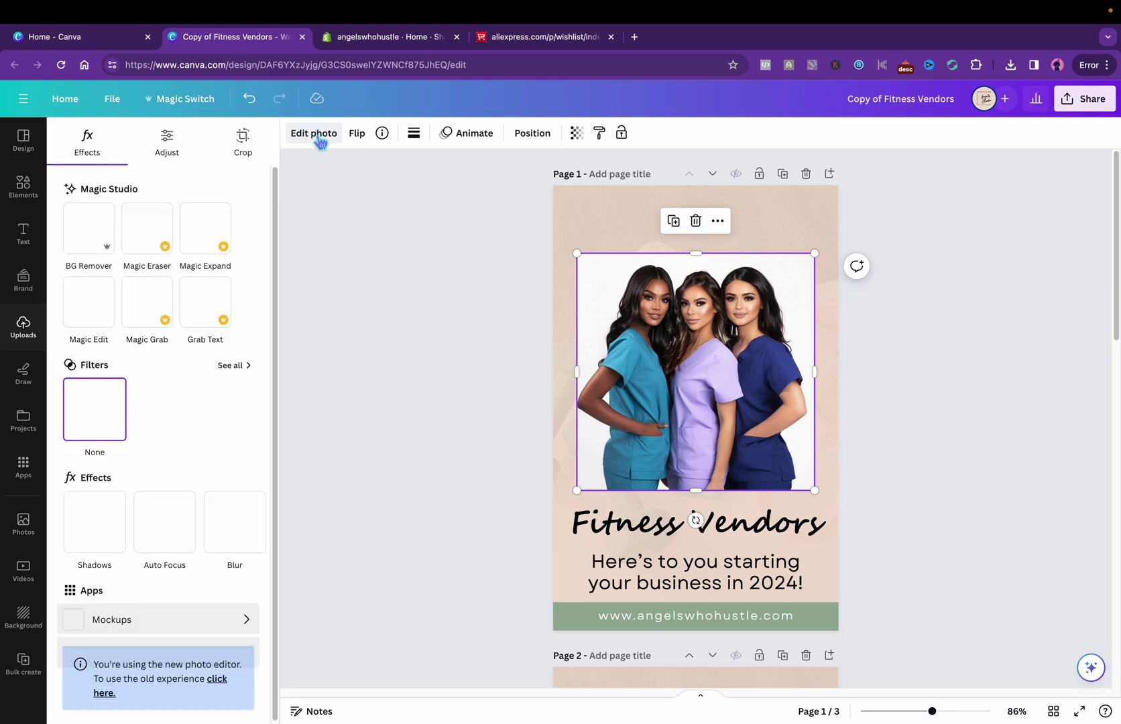
click(99, 551)
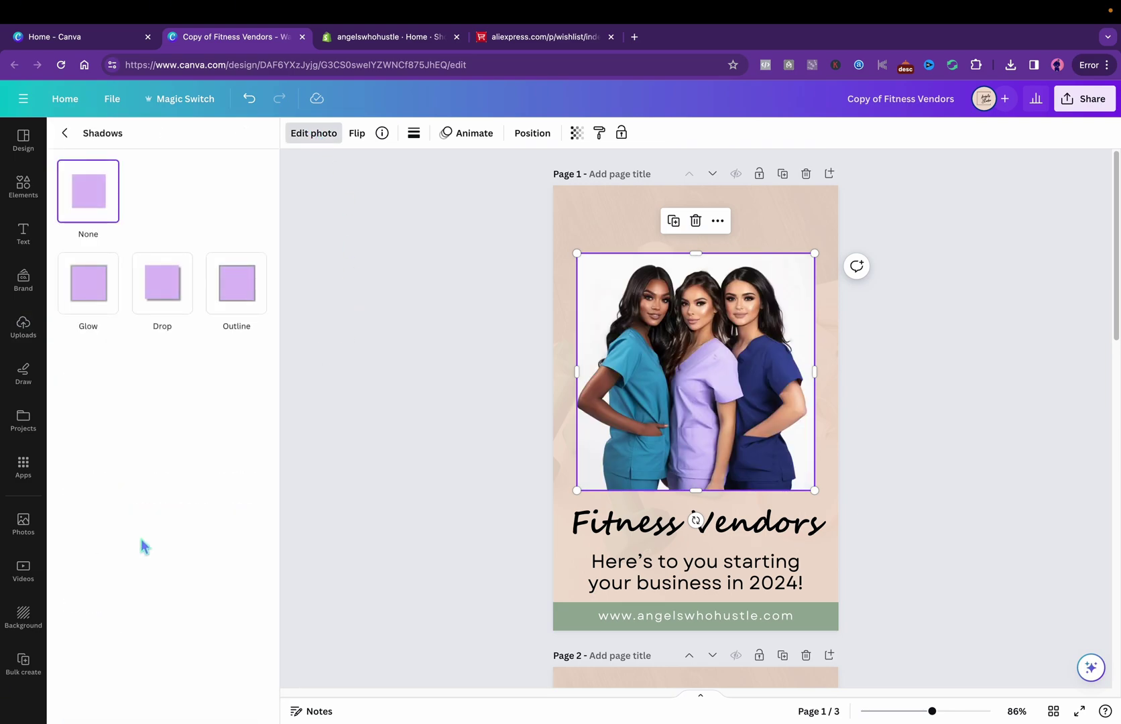
click(162, 292)
Step: Change the heading to 'Medical Scrub Vendors' with line spacing 0.91
click(768, 528)
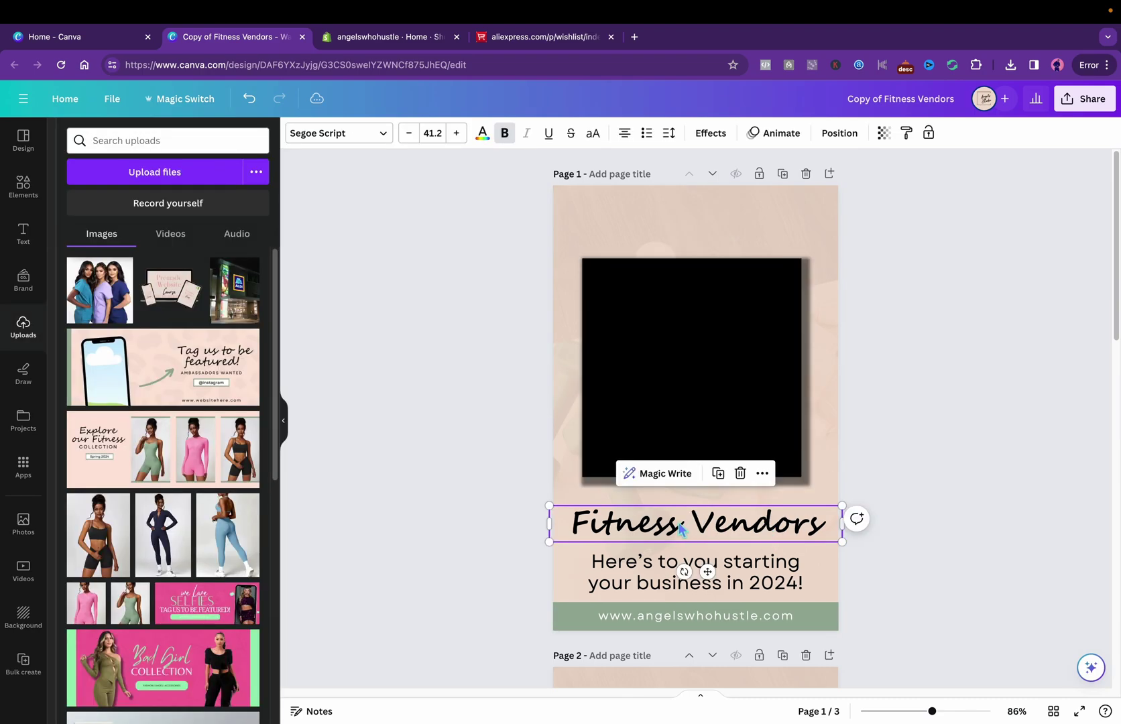
double_click(651, 524)
text(Medical Scr)
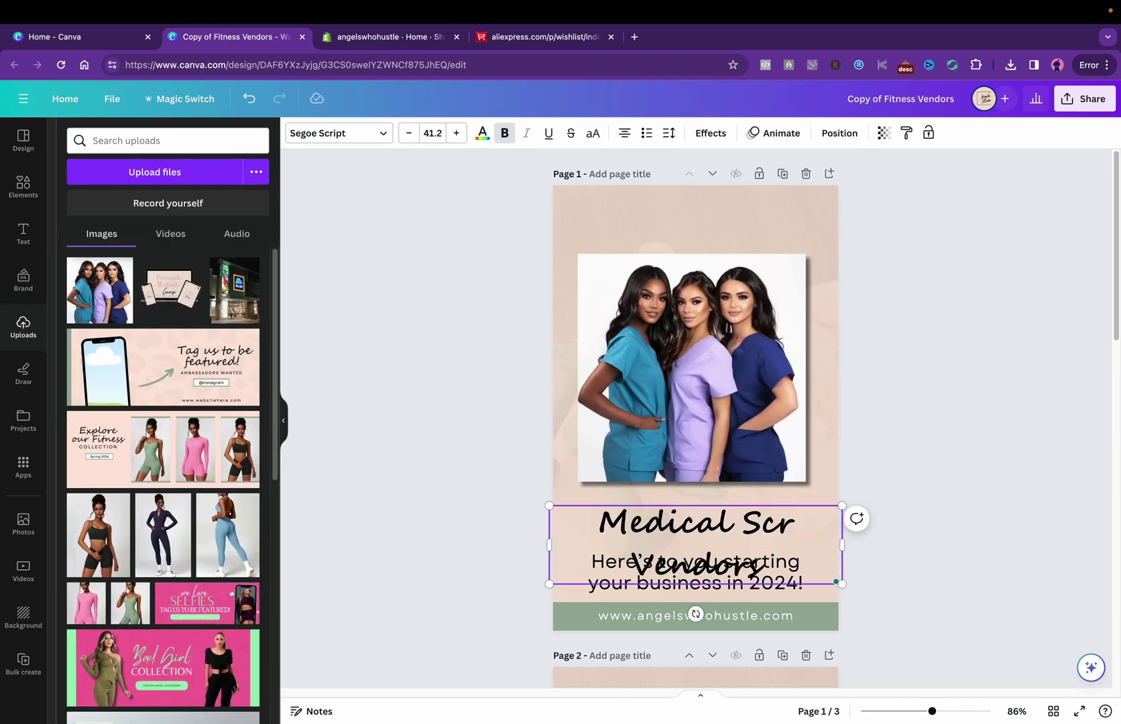
text(ub)
click(668, 133)
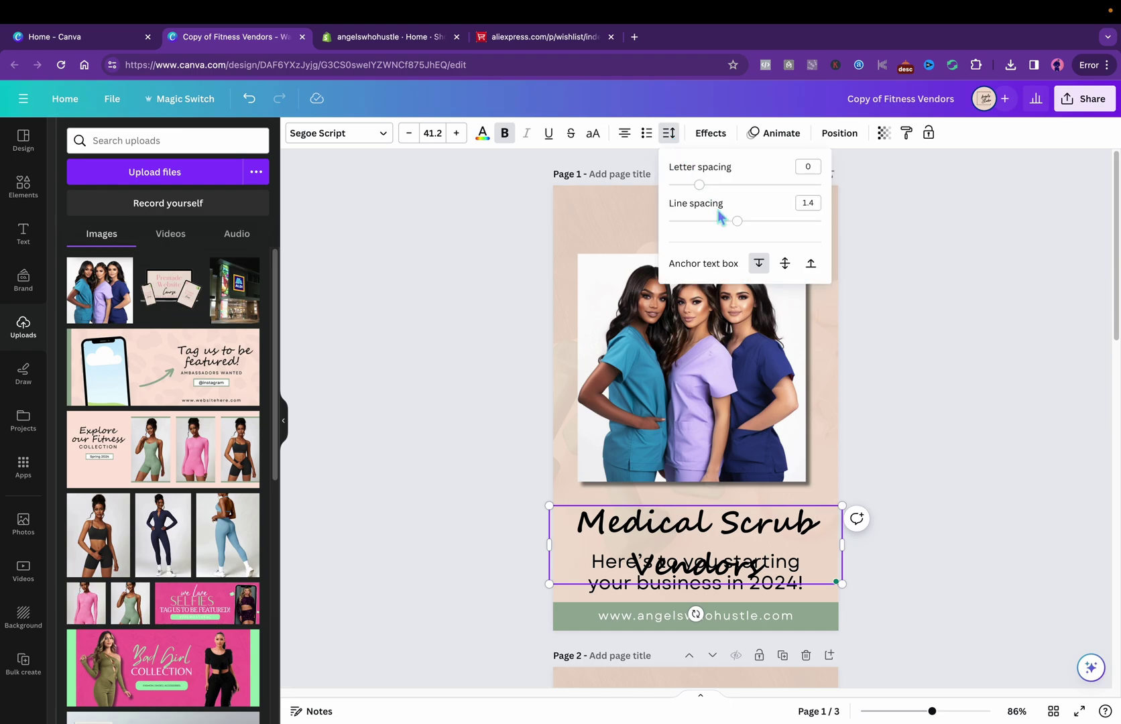
drag(741, 229, 707, 231)
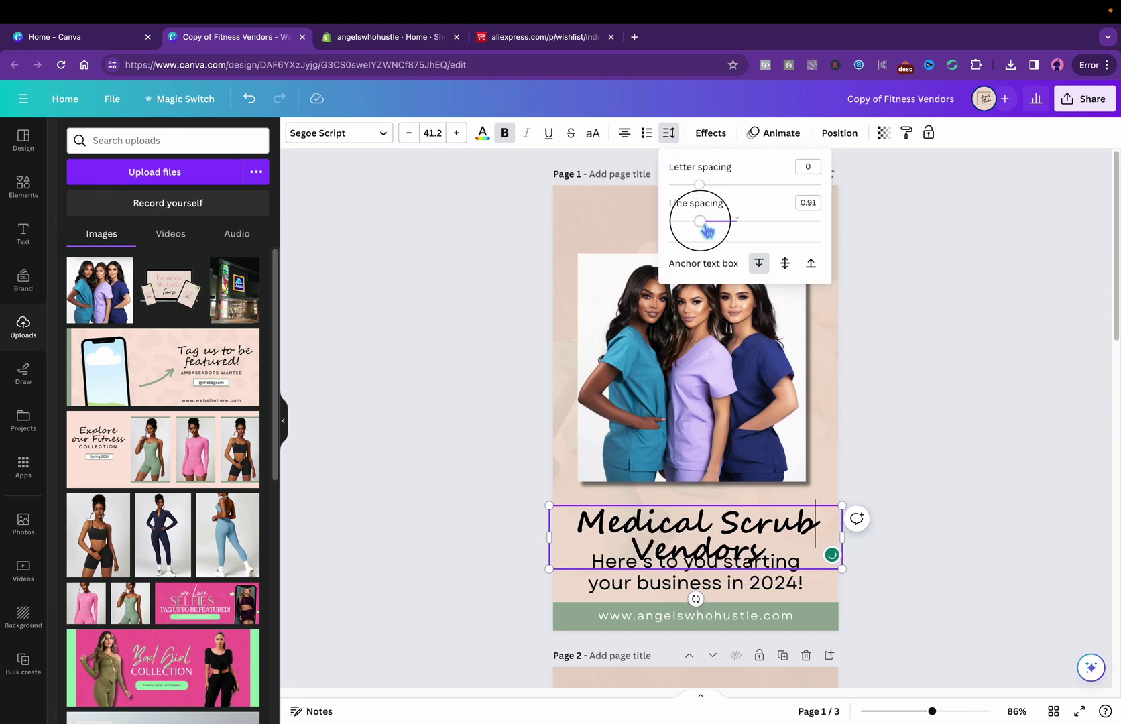
click(976, 534)
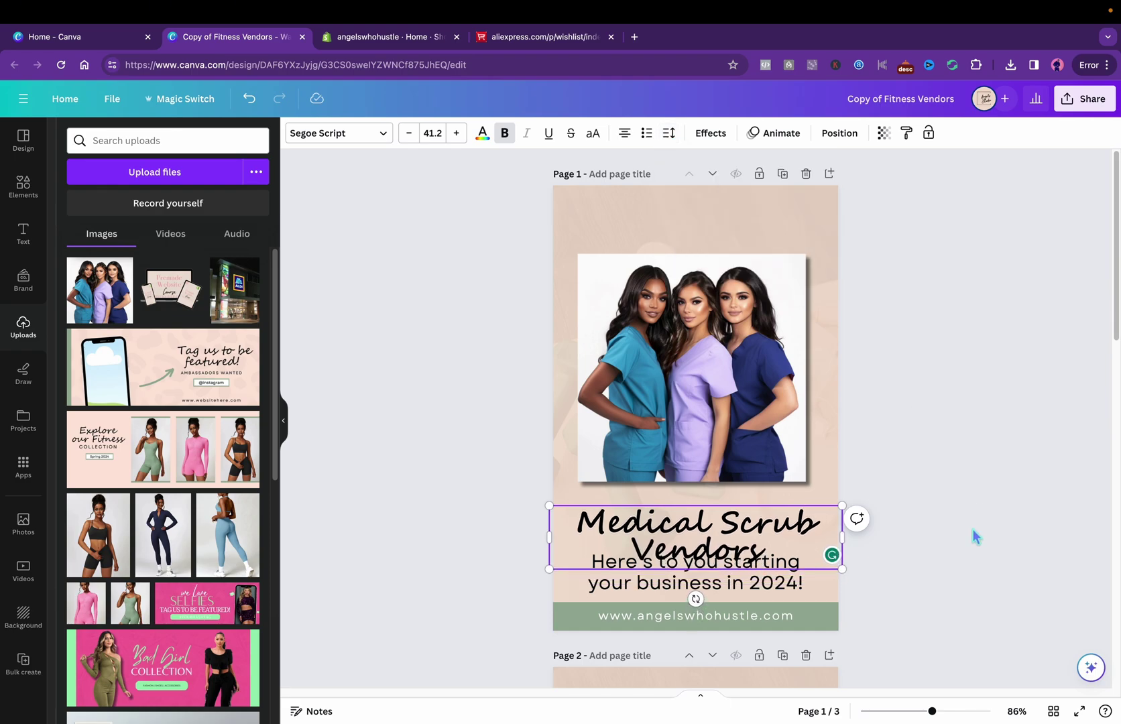
Step: Rewrite the subtitle as 'Start your scrub business today!' at size 15.2, widened and centred
click(763, 590)
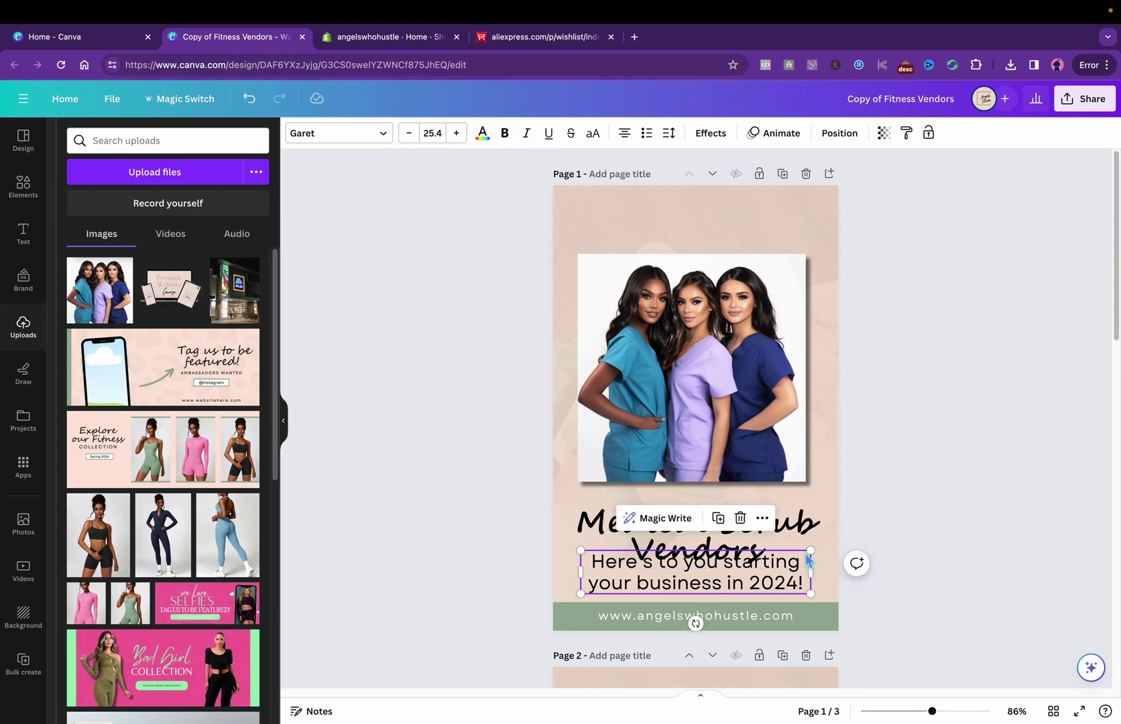
drag(813, 551, 761, 594)
double_click(737, 586)
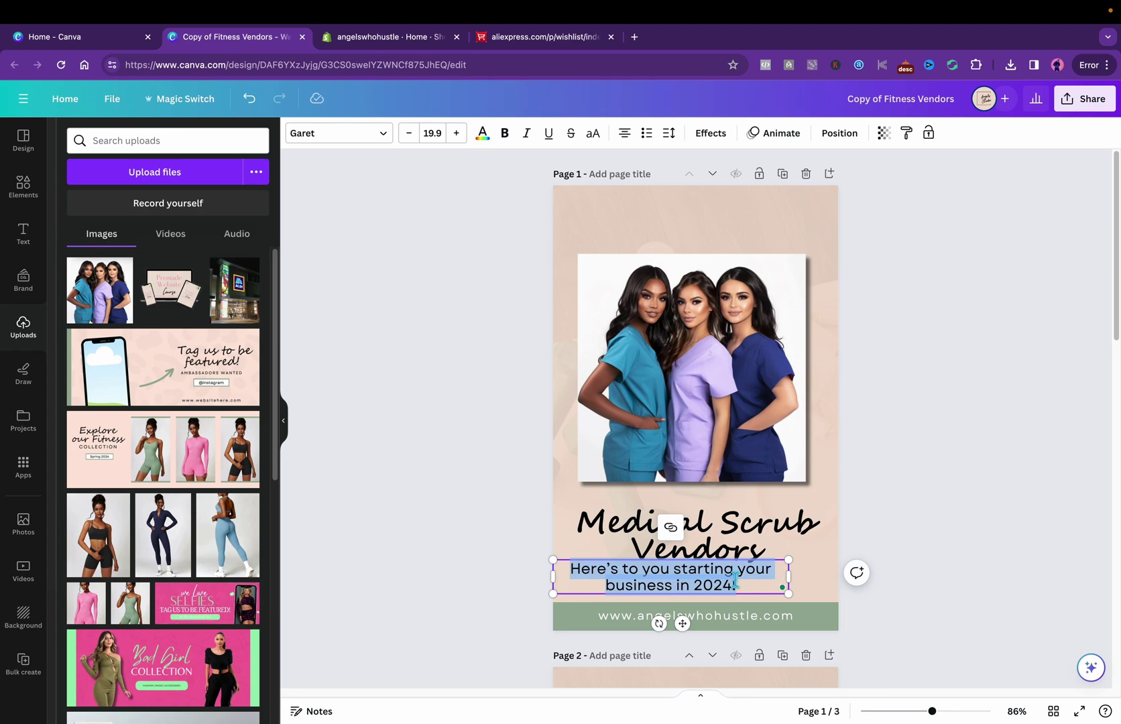
text(Start)
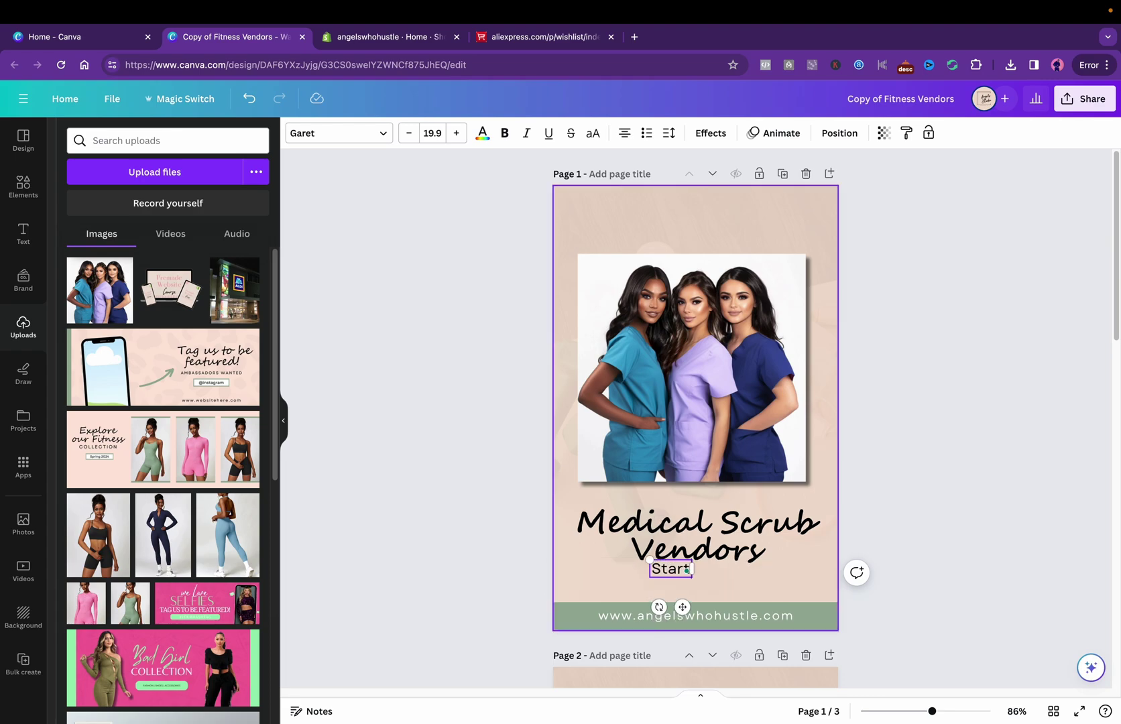
text( your scrub)
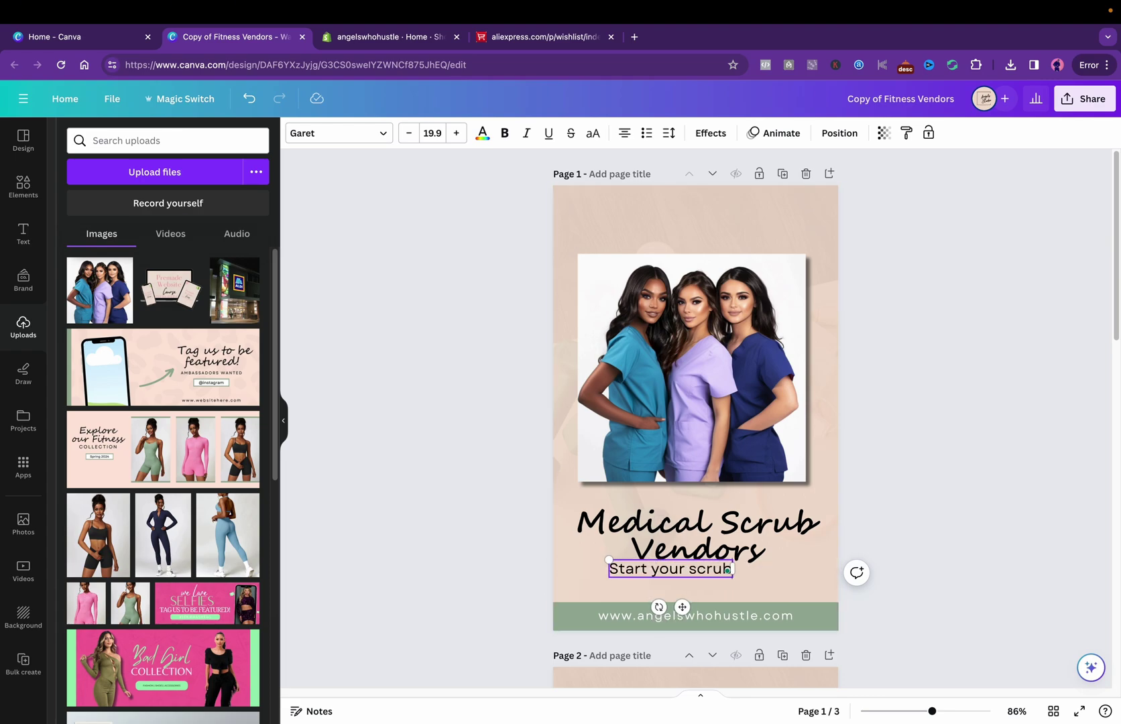
text( business)
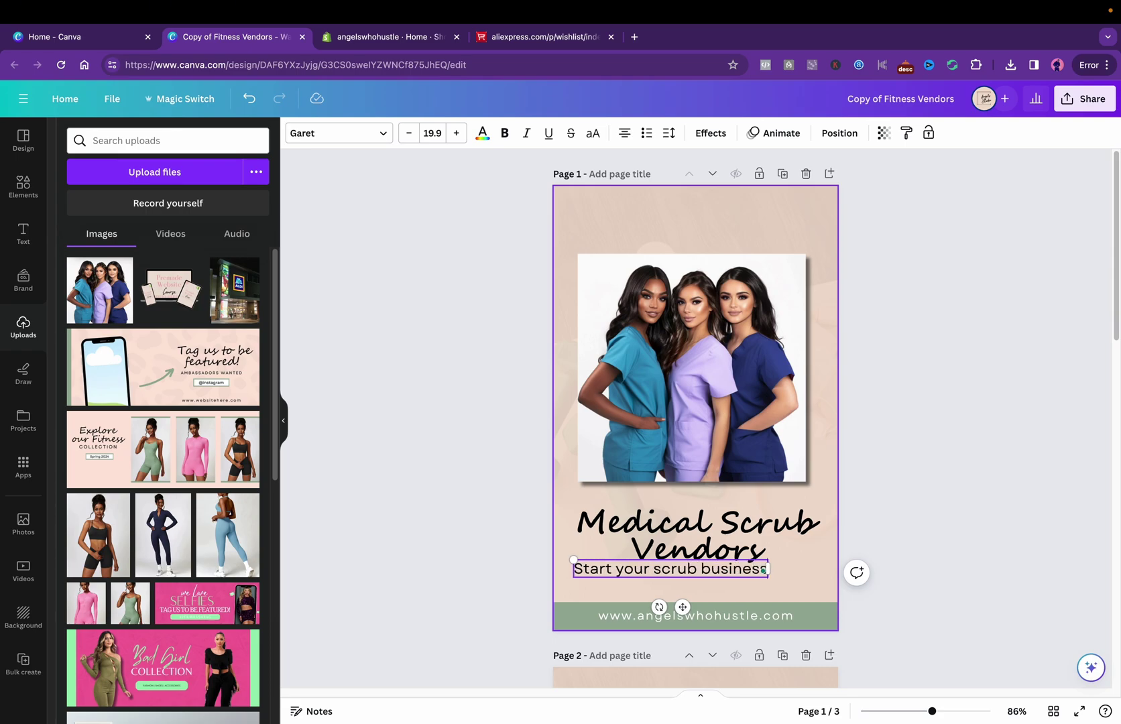
text( today!)
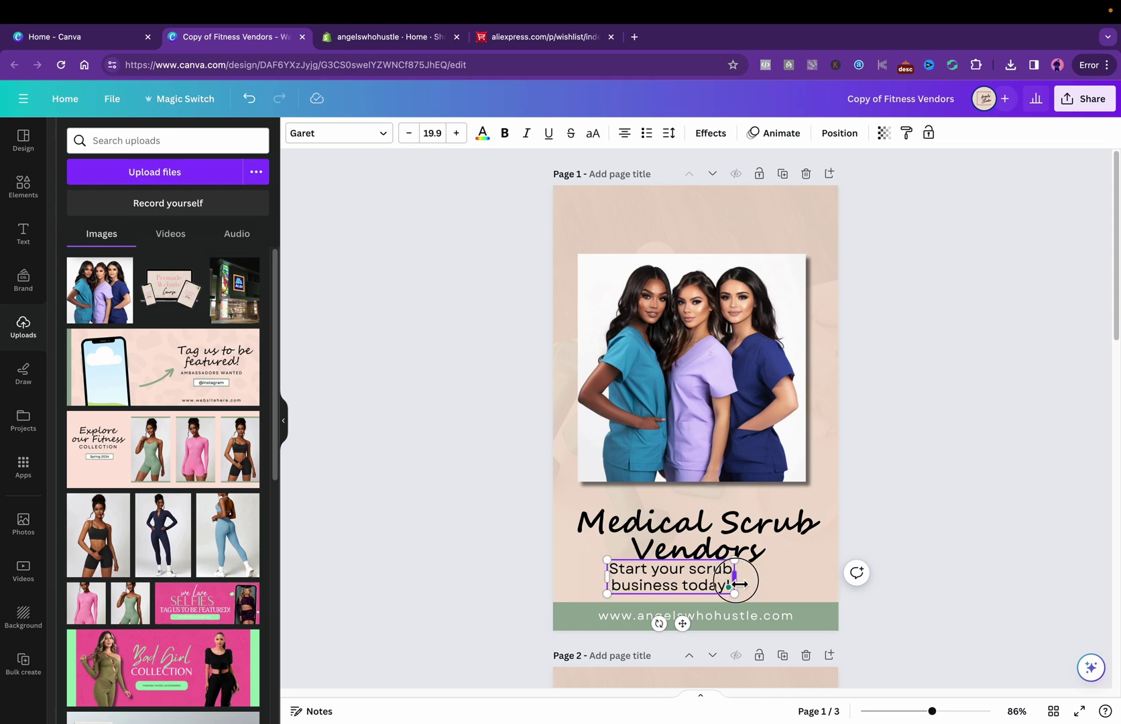
drag(740, 584, 873, 593)
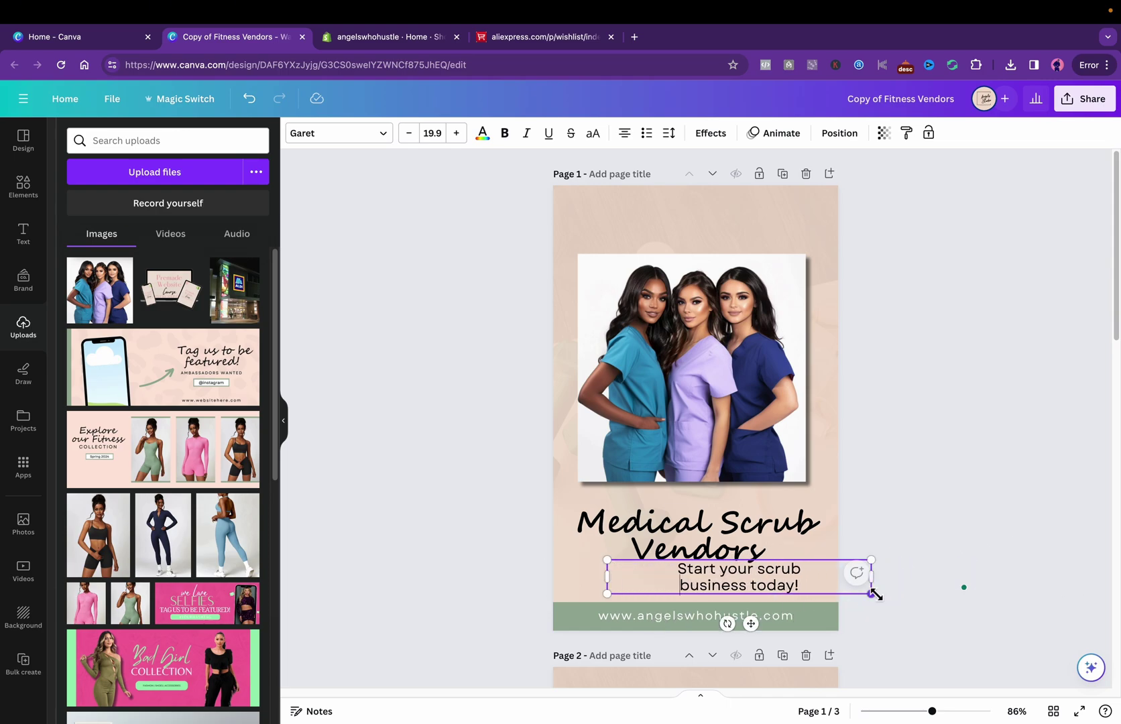
click(743, 569)
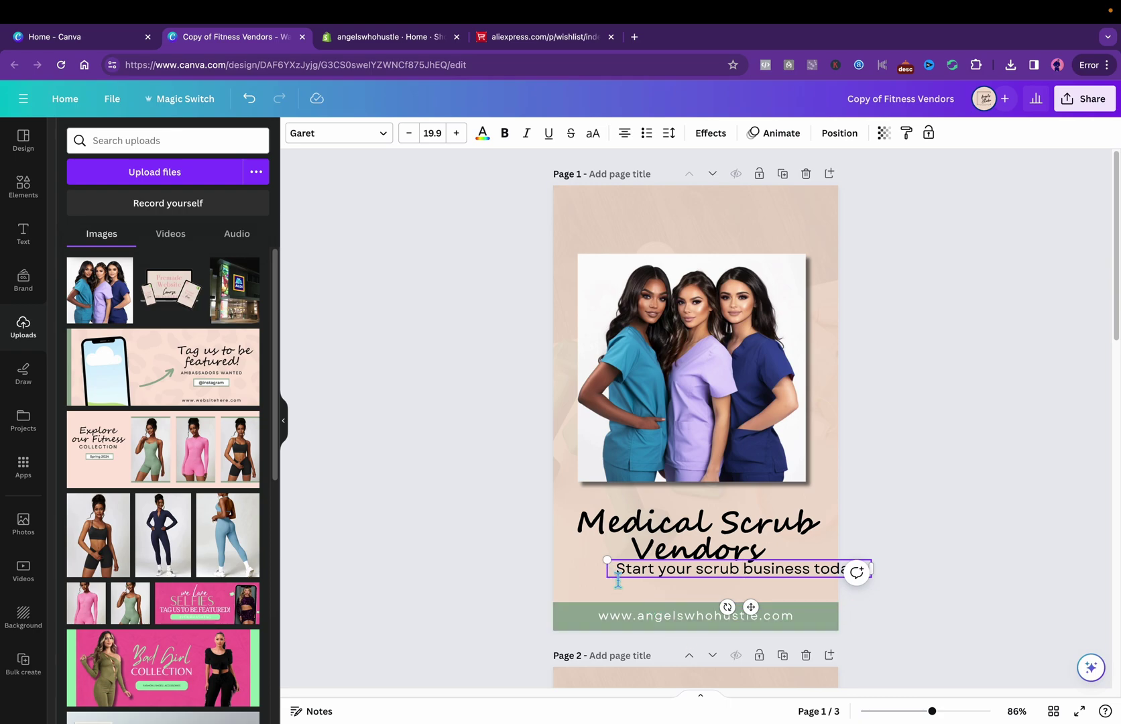
drag(607, 580, 671, 575)
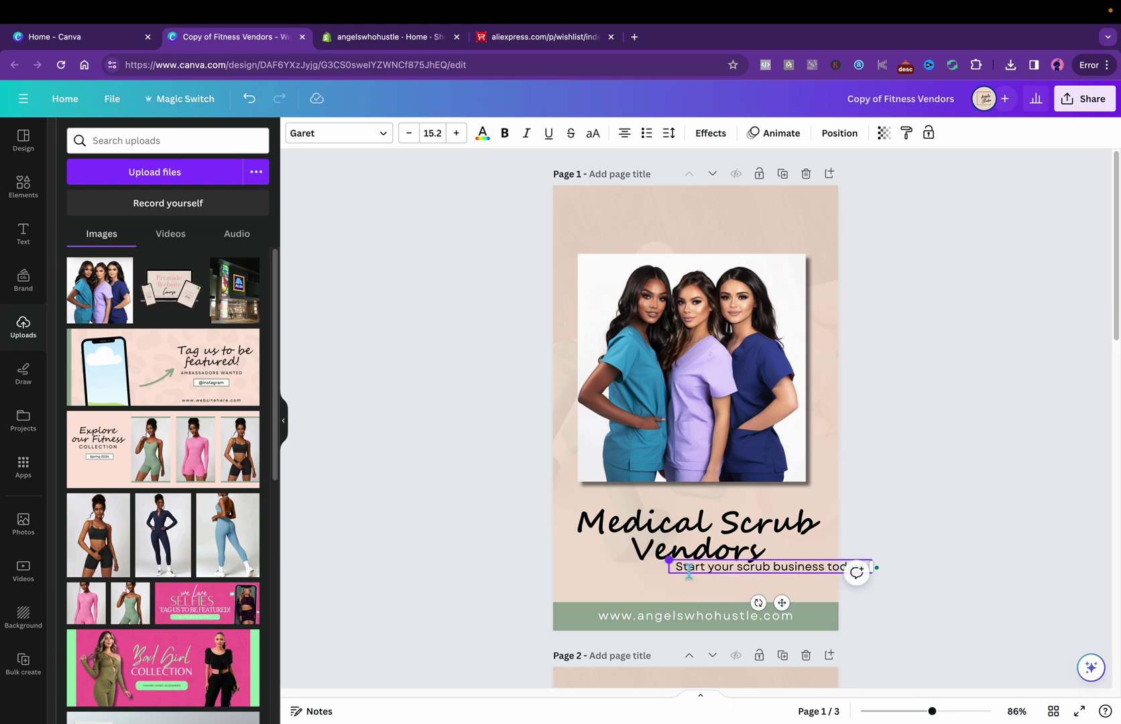
drag(782, 603, 711, 615)
click(945, 601)
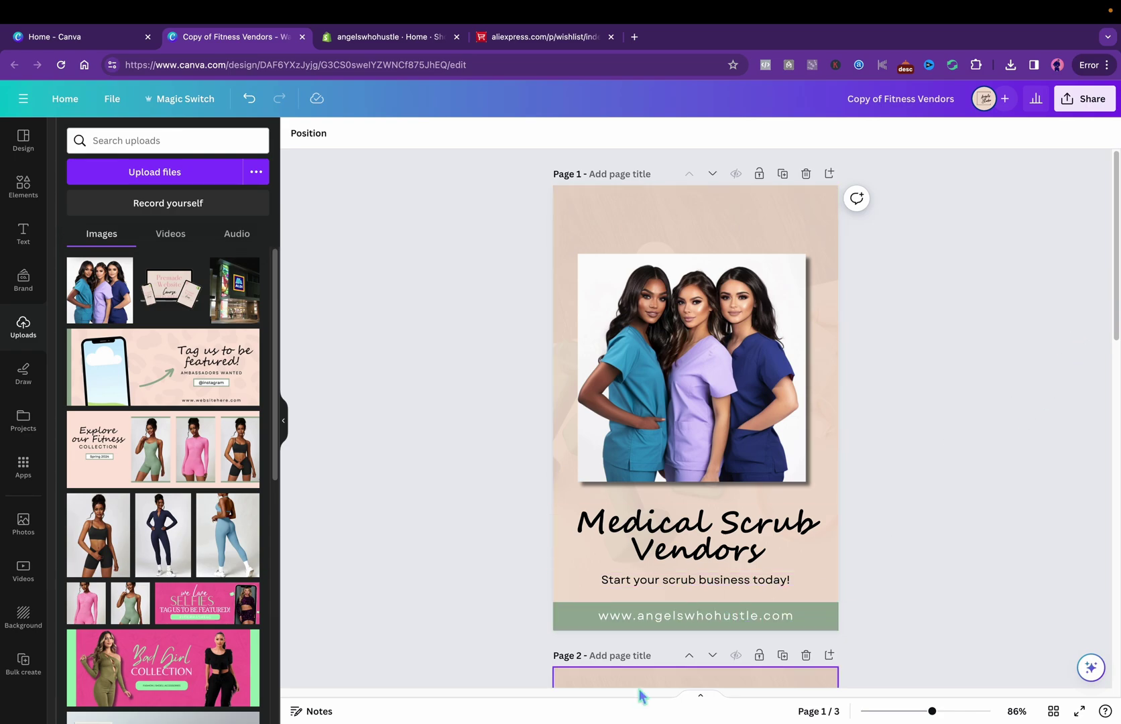
Step: Recolour the page 1 website bar lavender
click(565, 627)
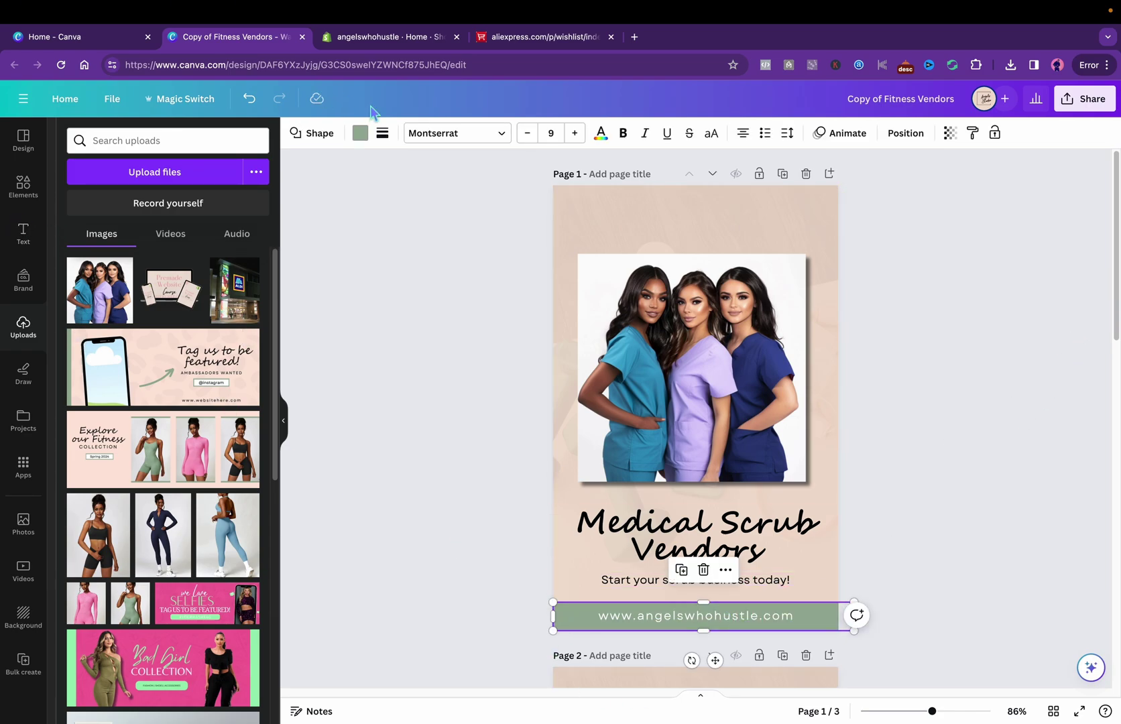
click(360, 133)
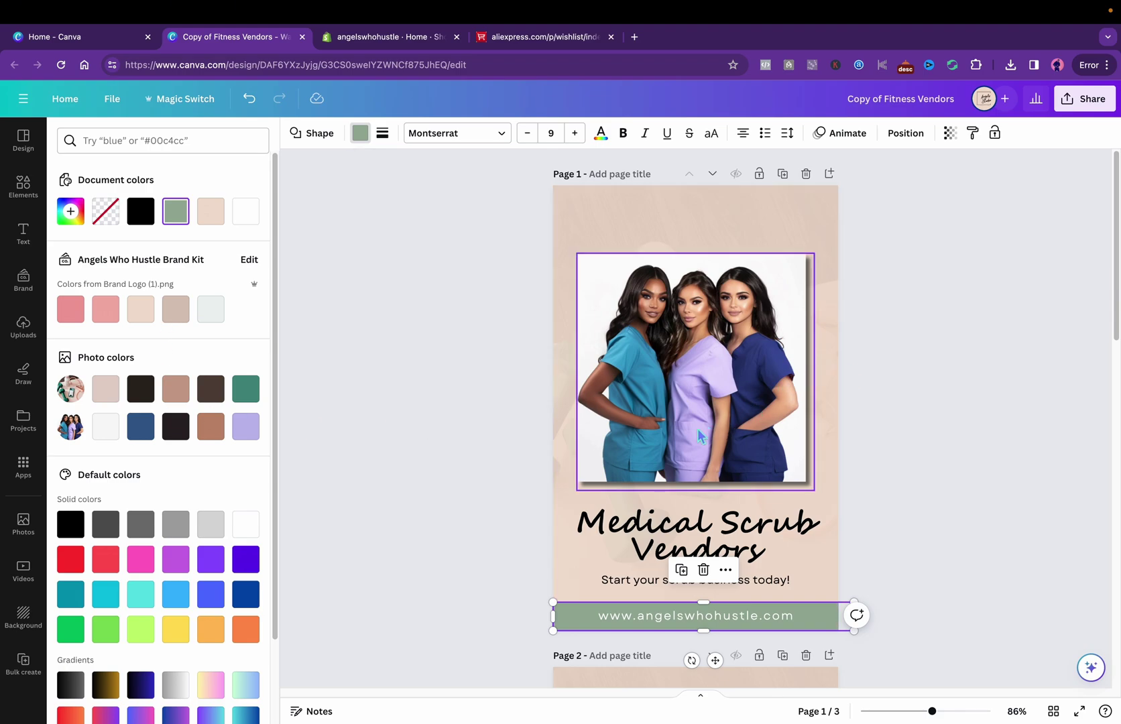
click(149, 434)
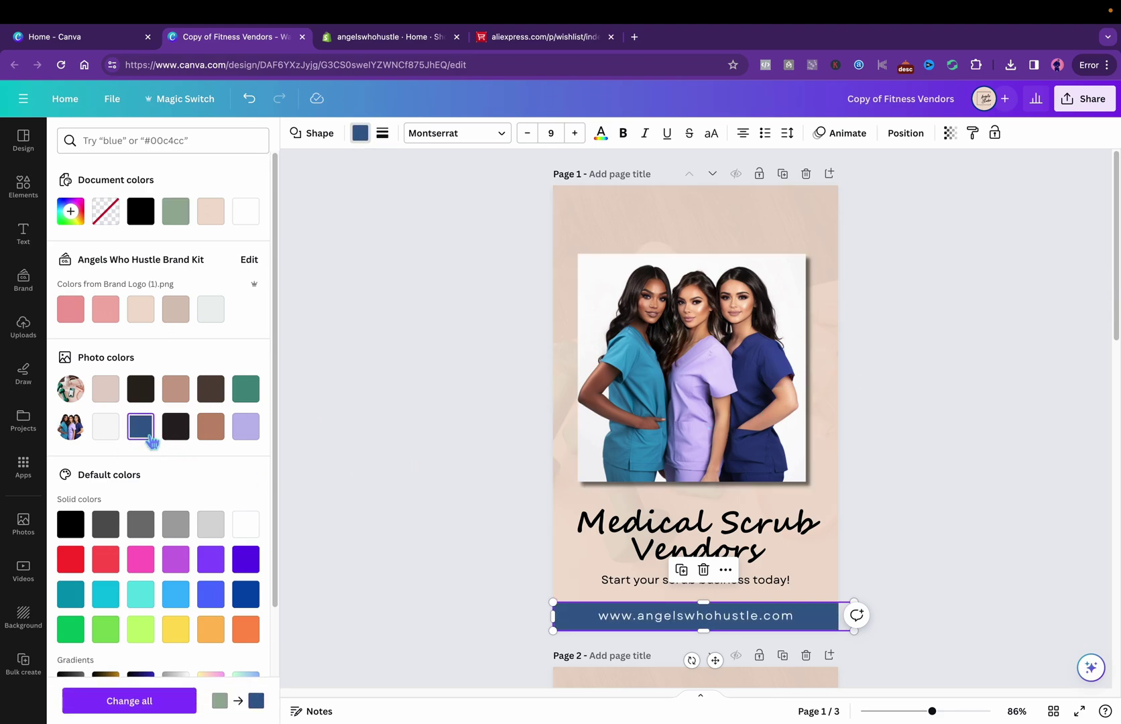
click(246, 441)
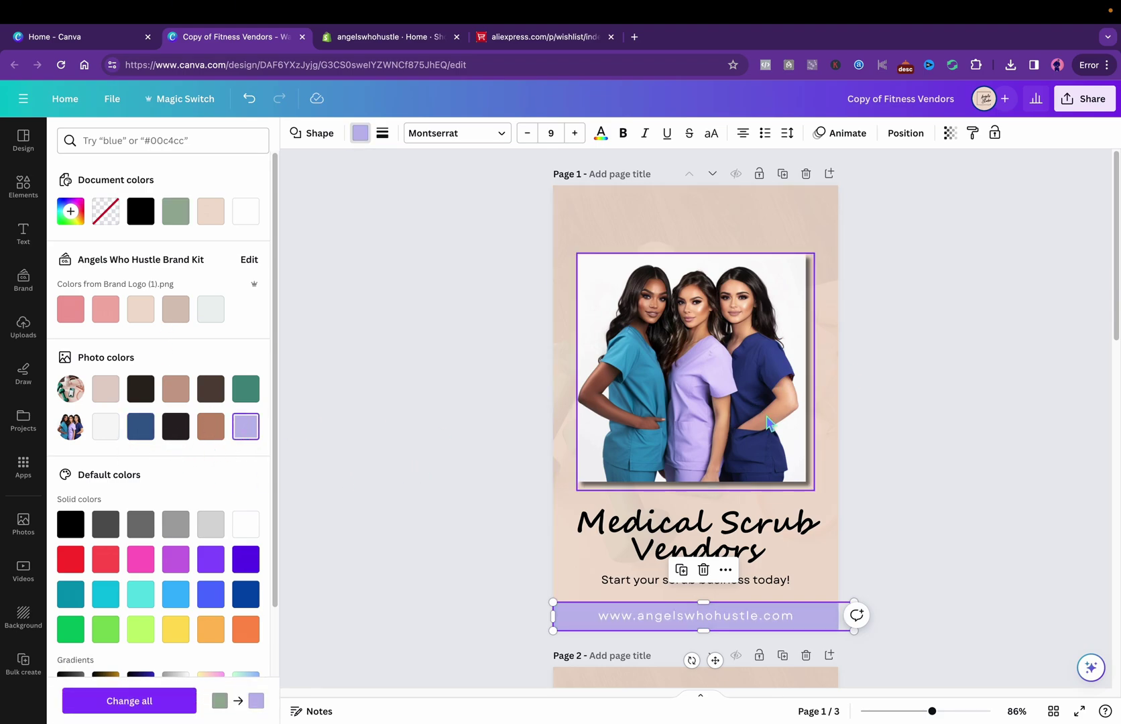
key(Escape)
key(Escape)
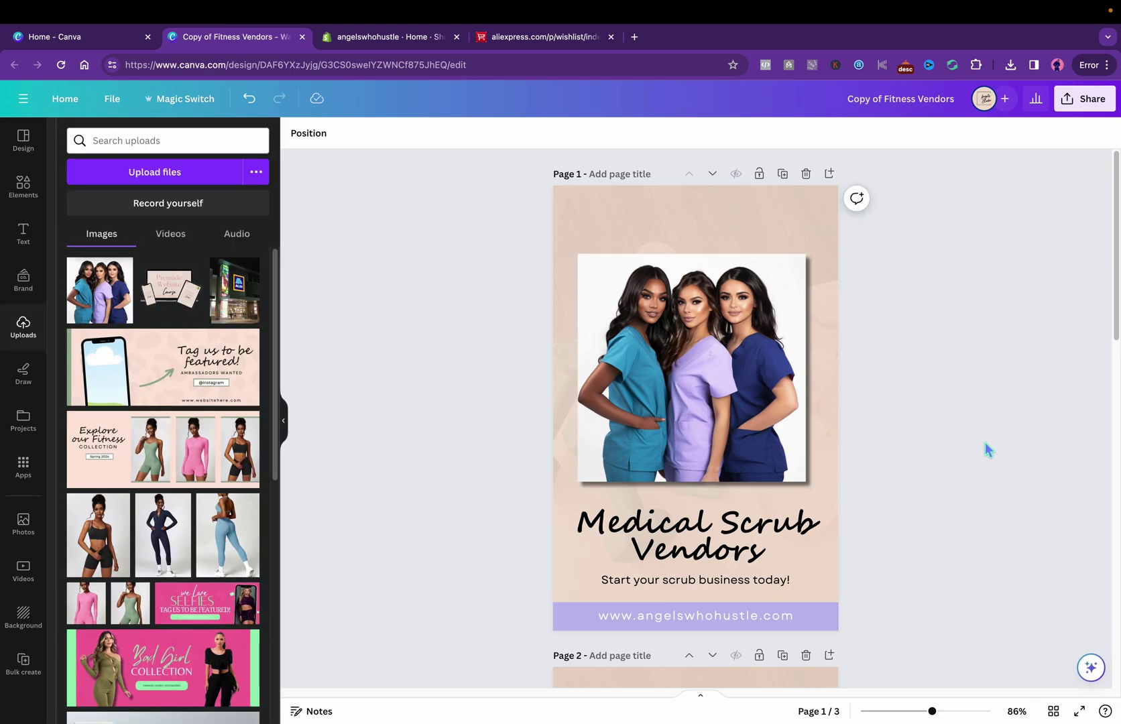
Step: Scroll to page 2 and make its footer bar lavender
drag(1114, 289, 1113, 453)
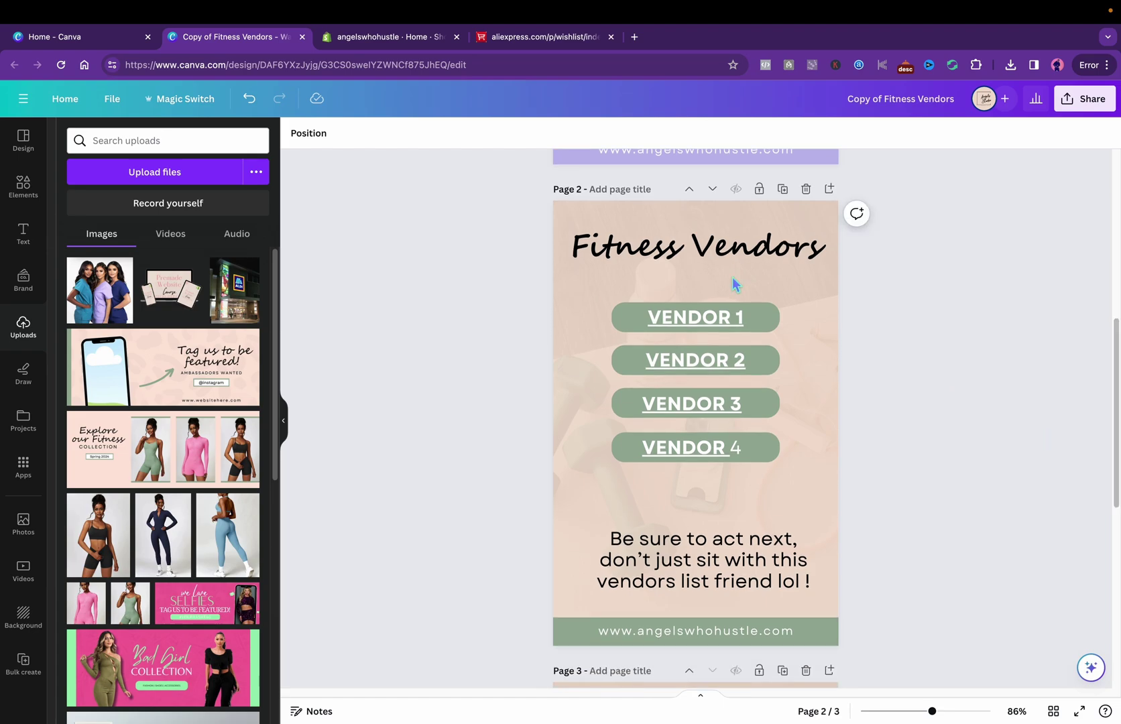
click(572, 155)
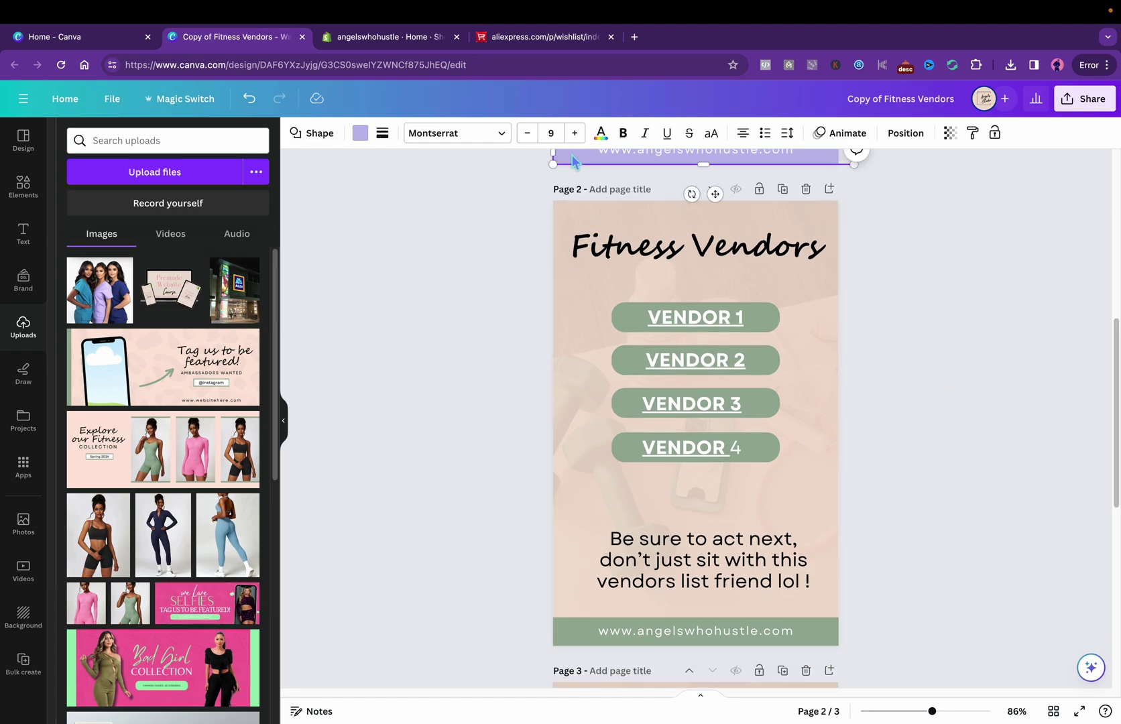
click(360, 133)
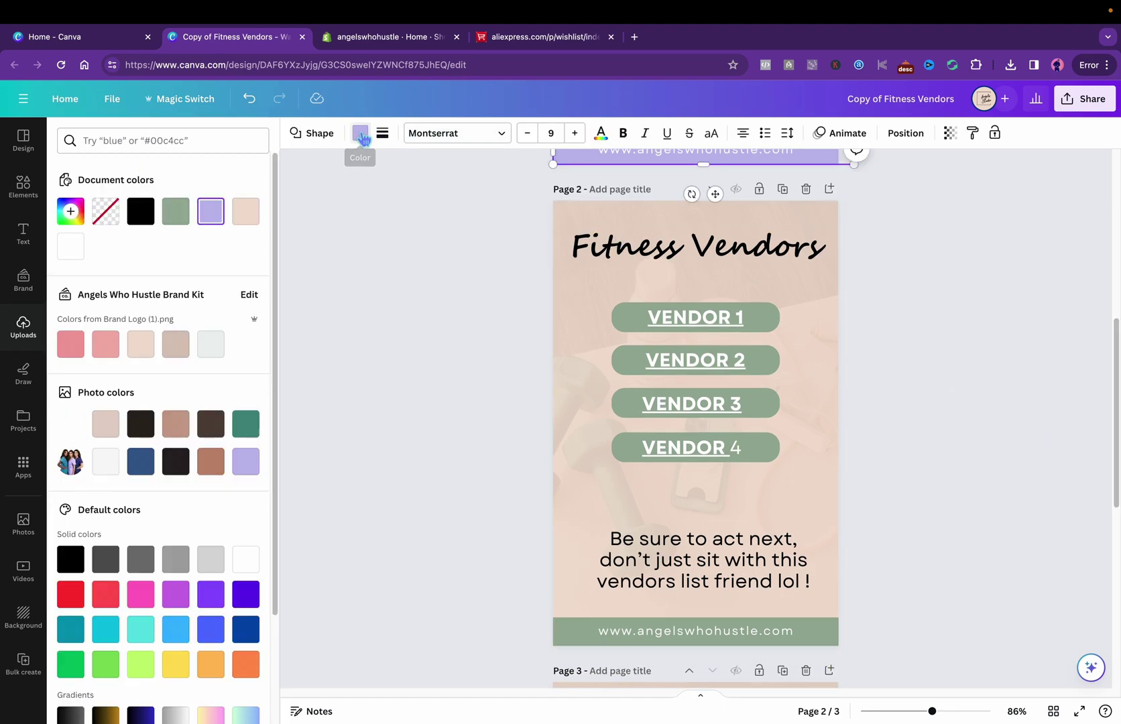
click(246, 423)
click(245, 462)
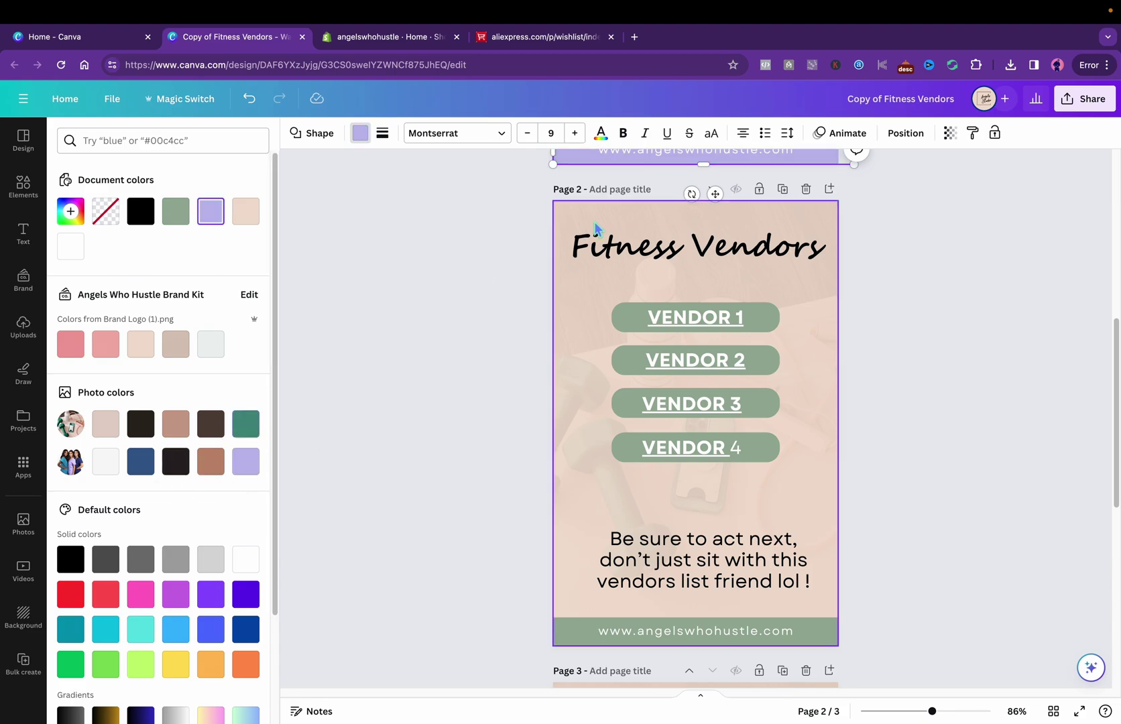
Step: Make VENDOR 1 lavender and apply Change all to recolour every green element
click(632, 321)
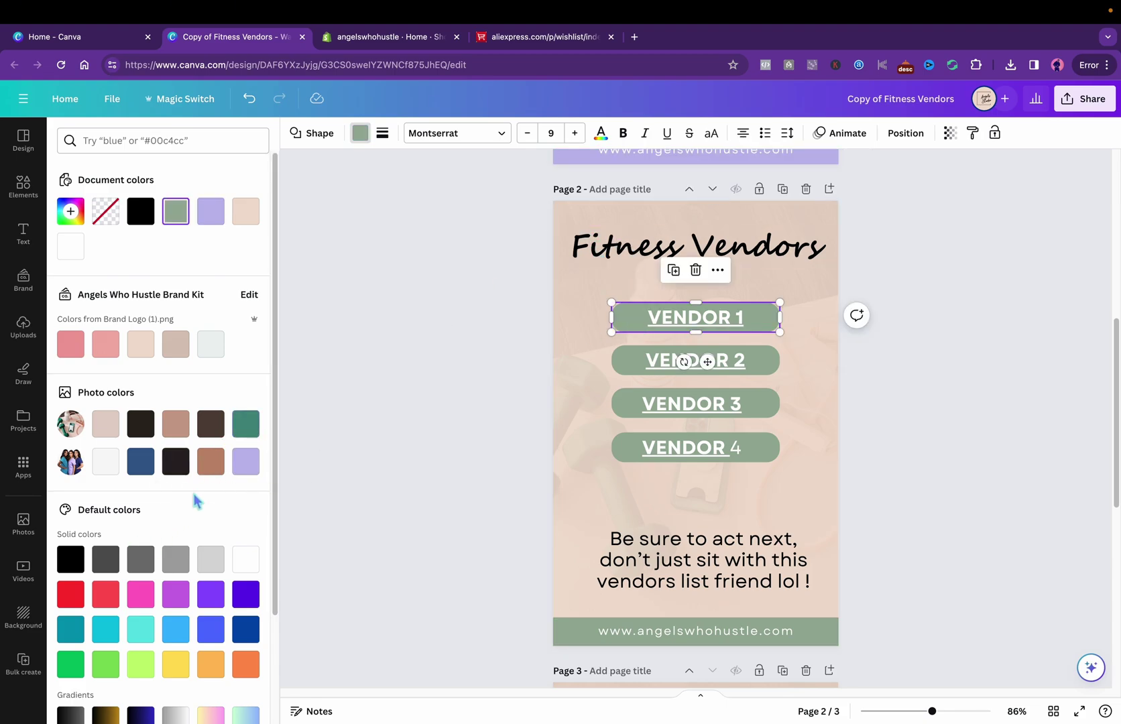
click(245, 462)
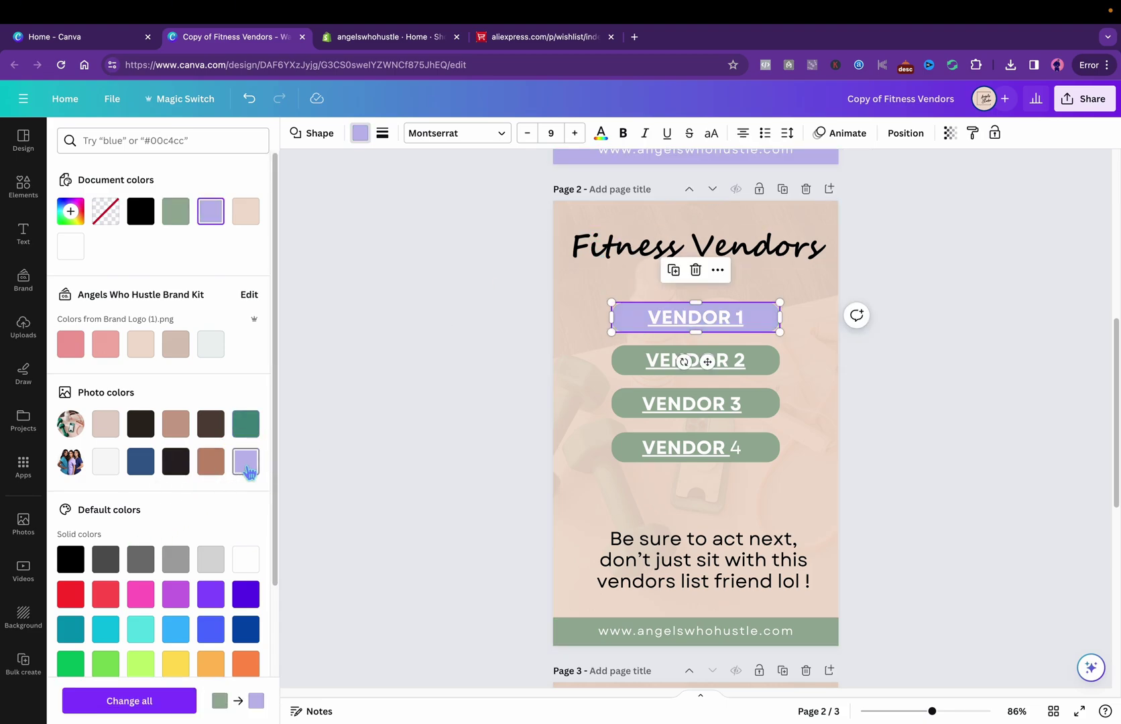
click(162, 702)
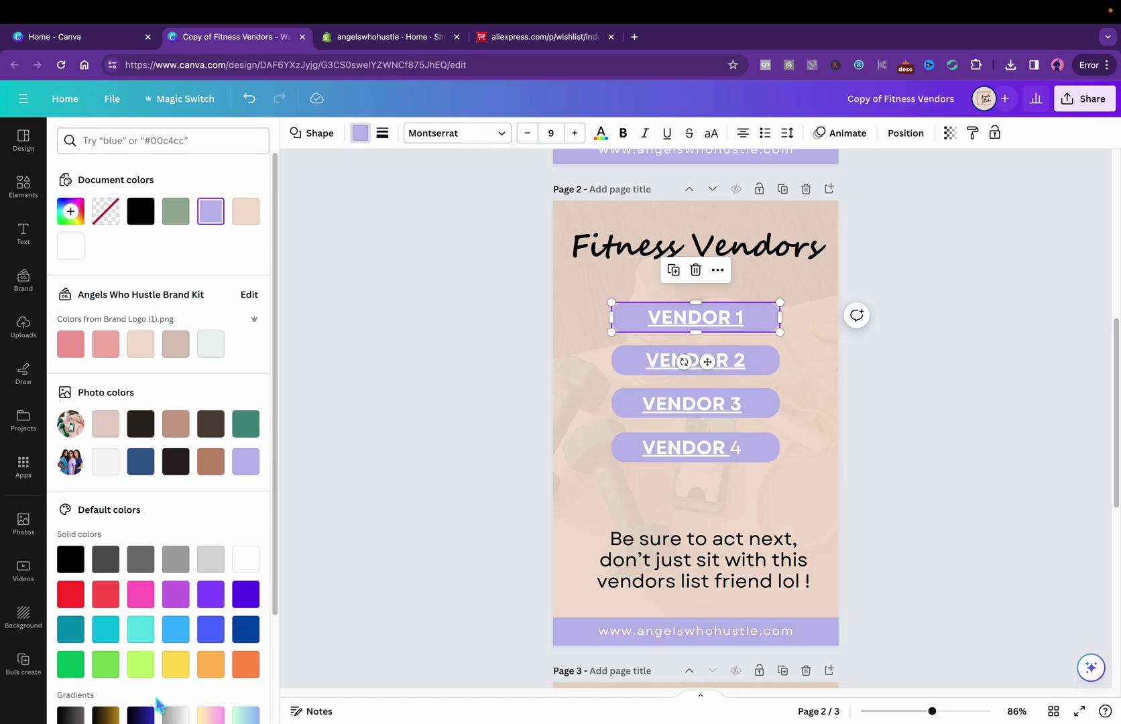
click(627, 238)
click(620, 248)
Step: Change the page 2 title from 'Fitness Vendors' to 'Scrub Vendors'
double_click(643, 248)
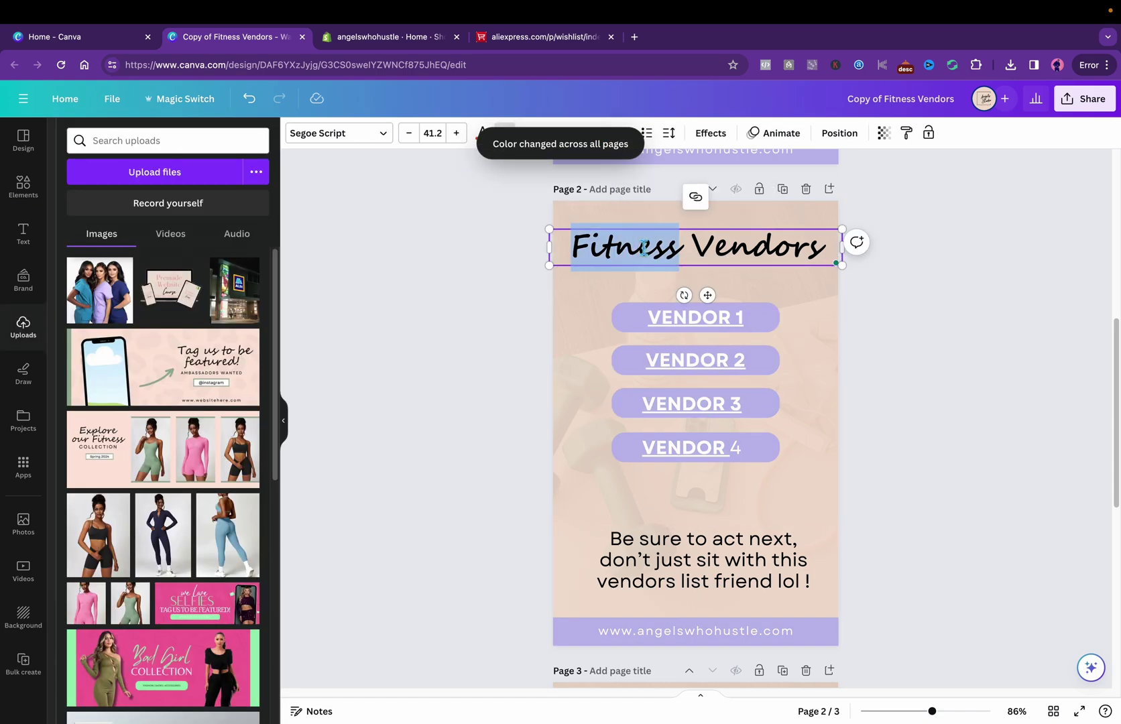
text(Medica)
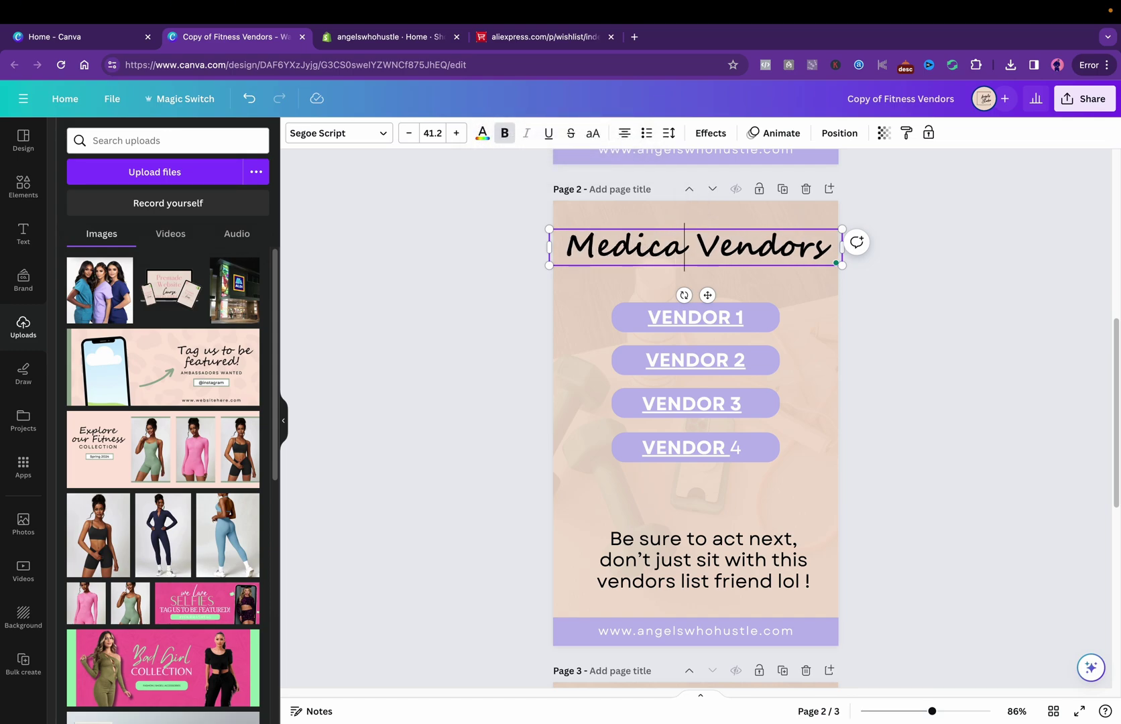
key(BackSpace)
key(BackSpace)
key(BackSpace)
key(BackSpace)
key(BackSpace)
key(BackSpace)
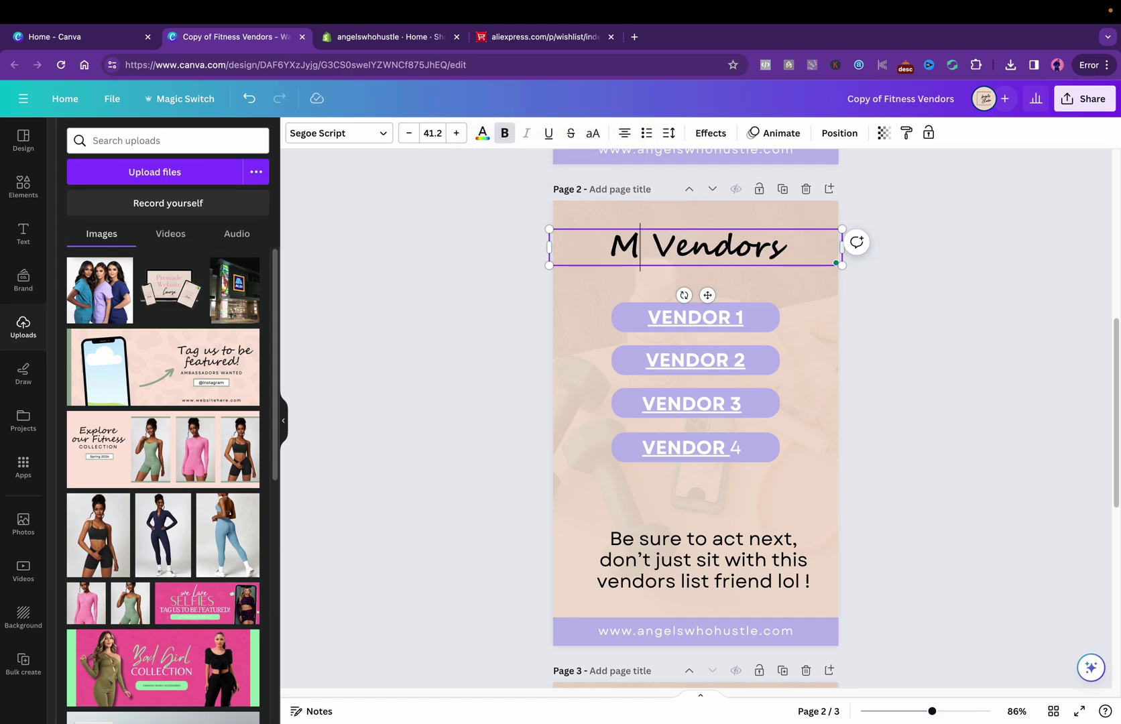
text(Scrub)
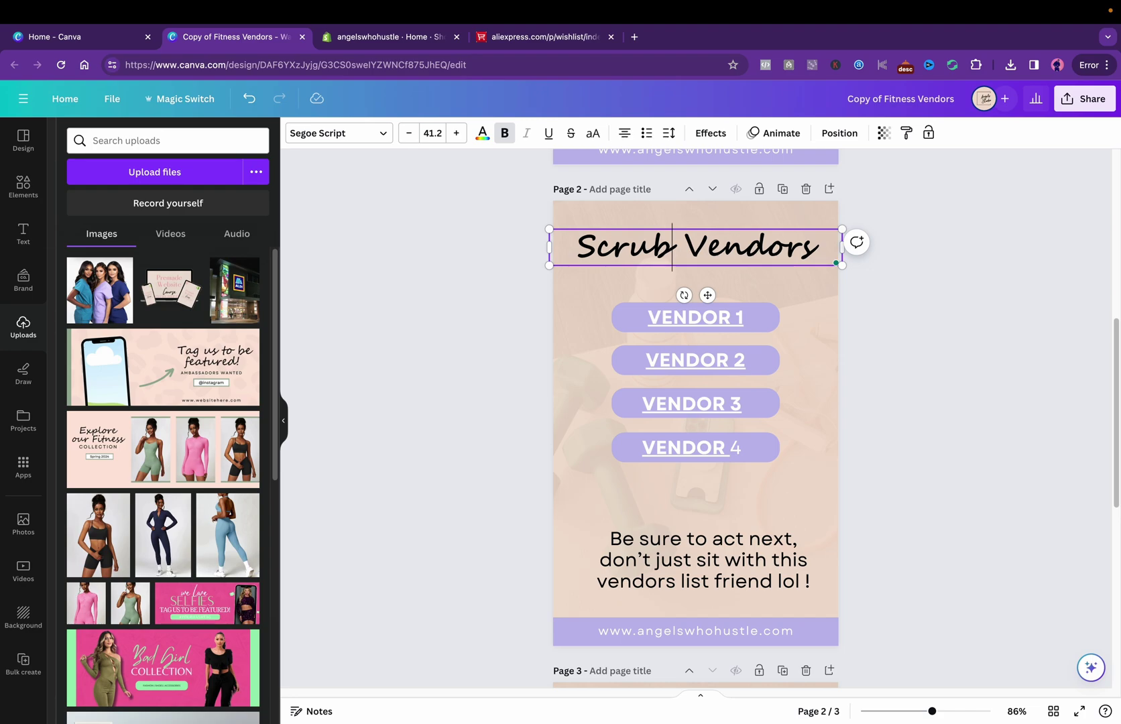
Step: Check the links on VENDOR 1 through VENDOR 4, then scroll down to page 3
click(719, 320)
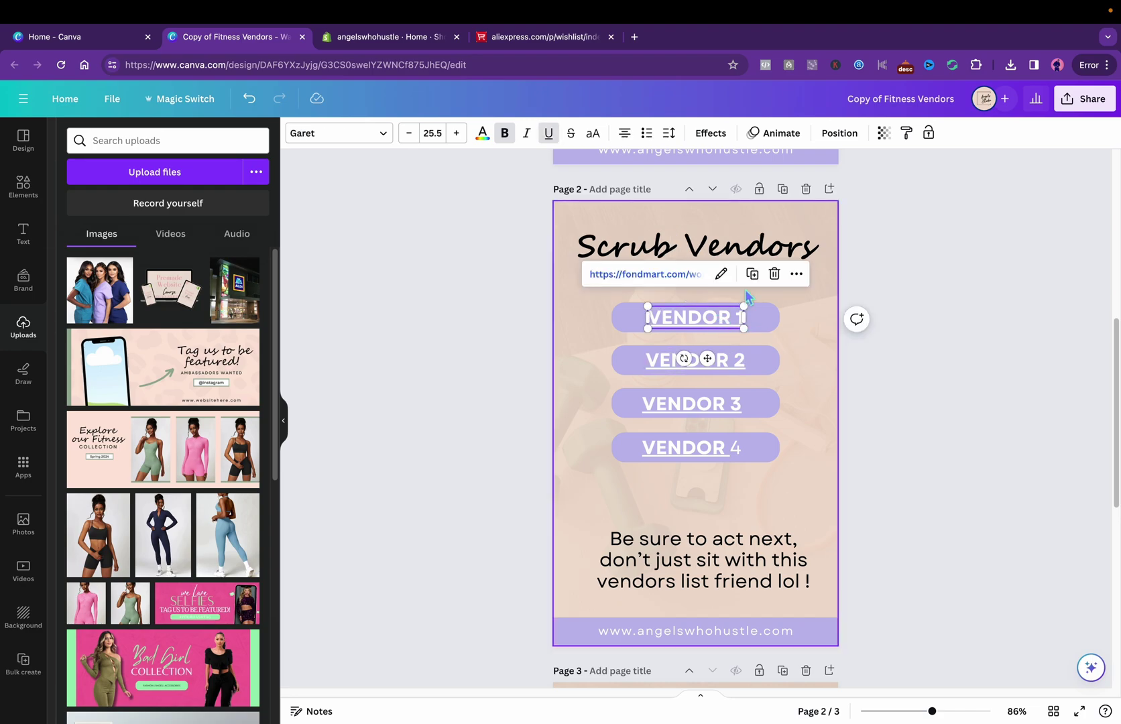
click(736, 366)
click(741, 403)
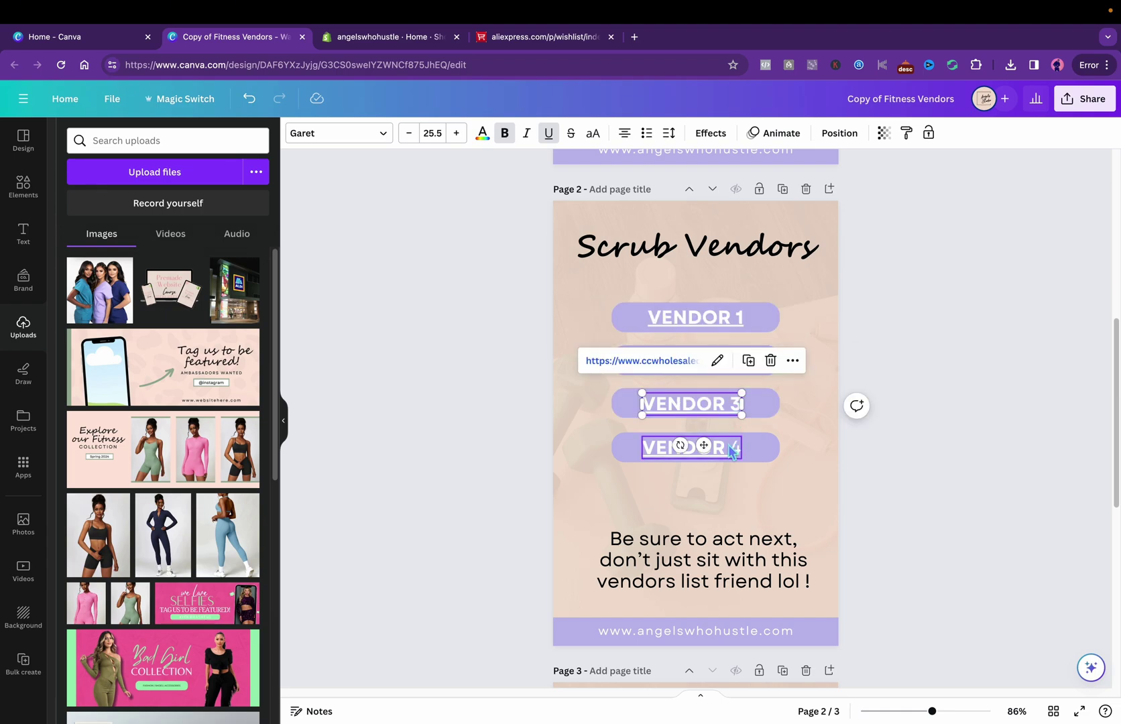
click(731, 450)
click(903, 497)
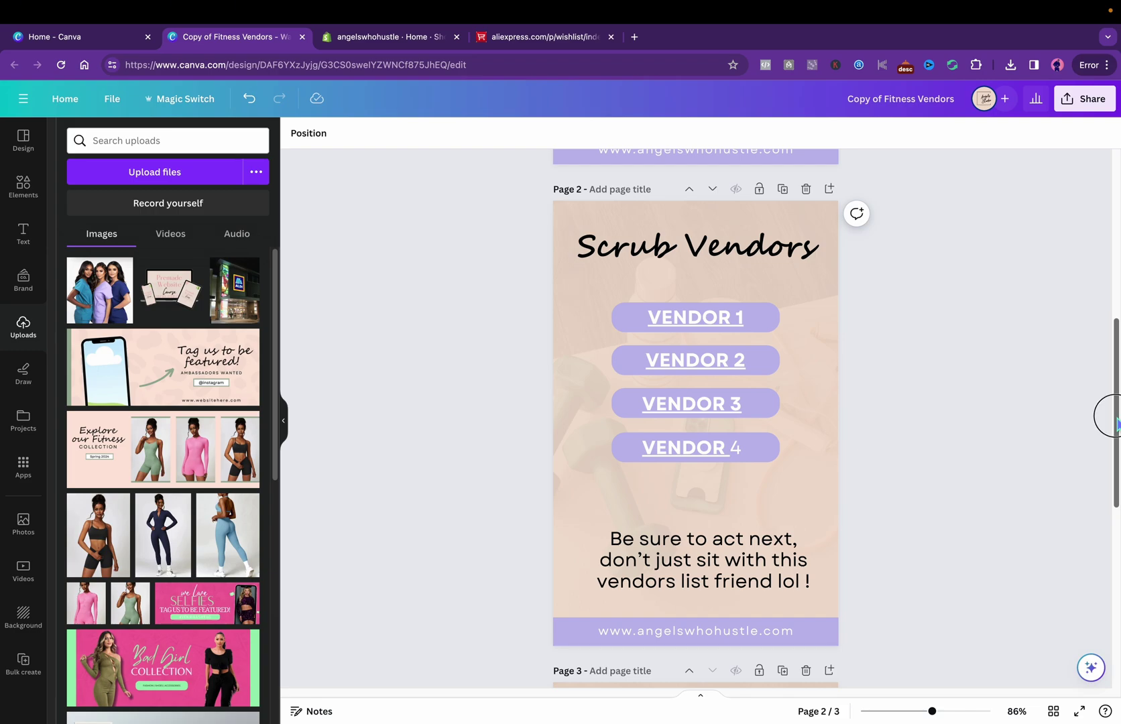
drag(1116, 421, 1116, 579)
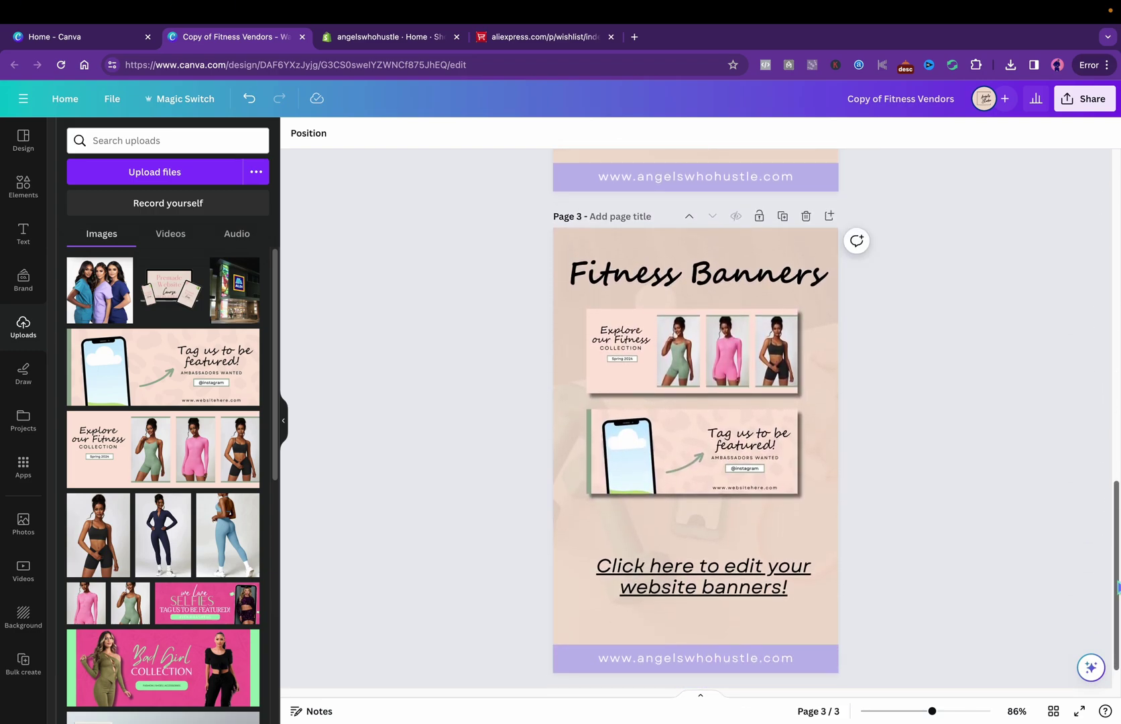
Step: Replace 'Fitness' with 'Scrub' in the page 3 heading, then scroll back up to page 2
click(638, 279)
click(635, 271)
double_click(641, 275)
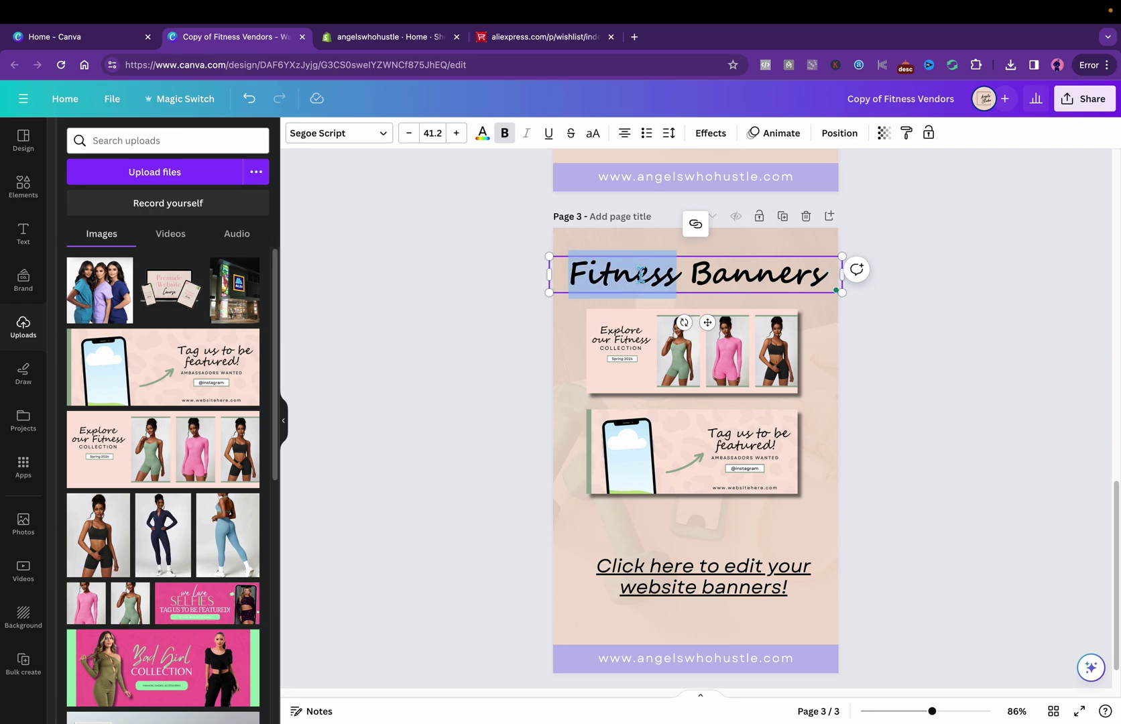
text(Scru)
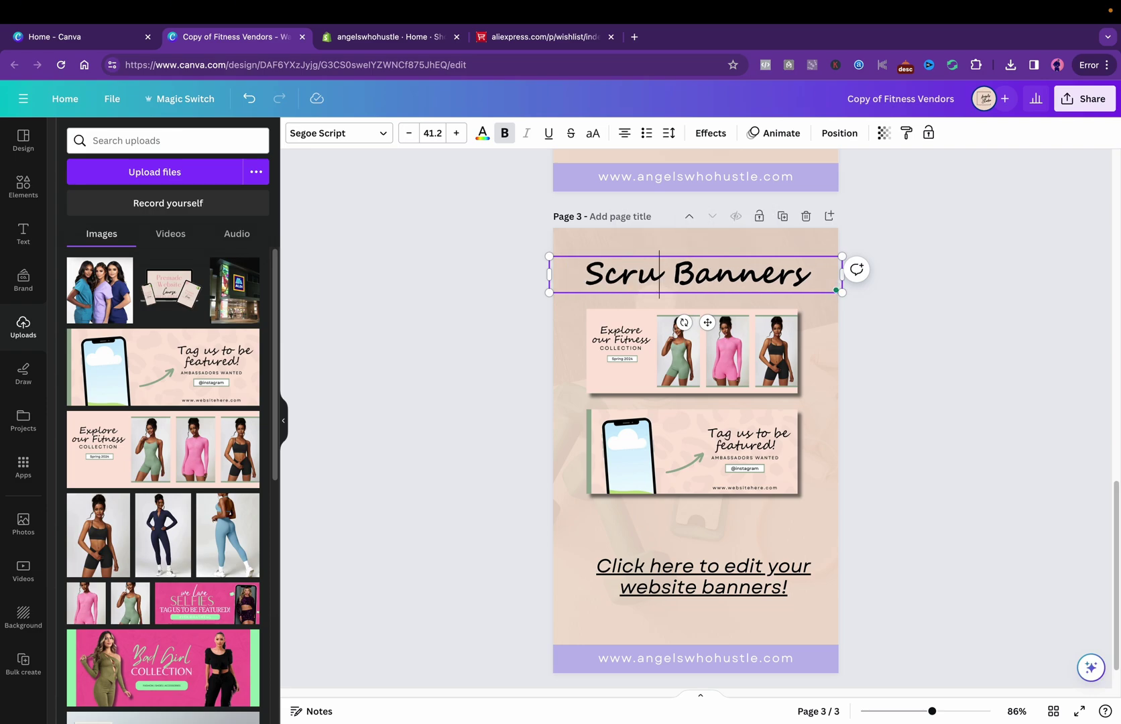
text(b)
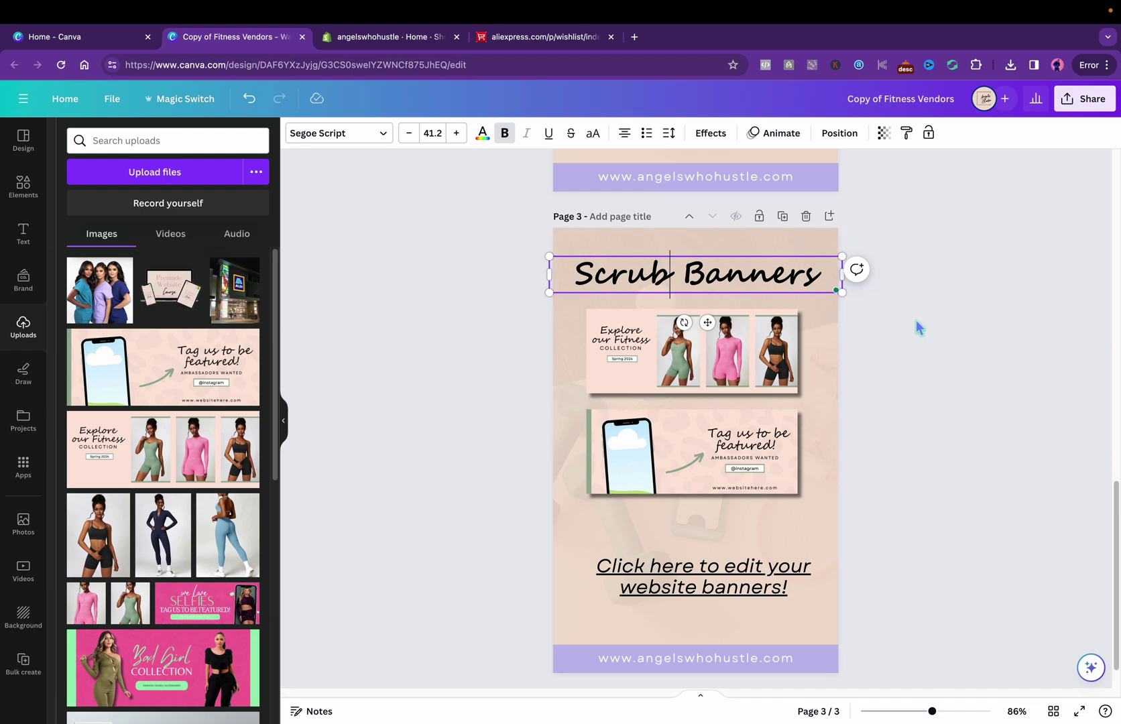
click(952, 352)
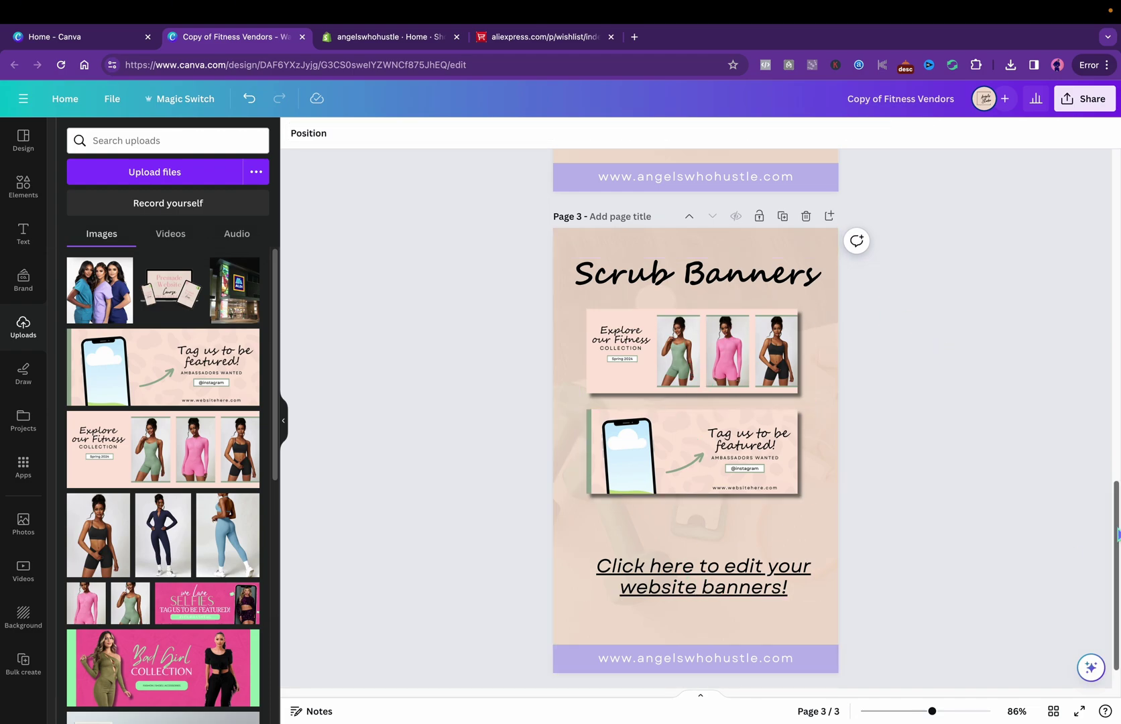
drag(1118, 533, 1100, 375)
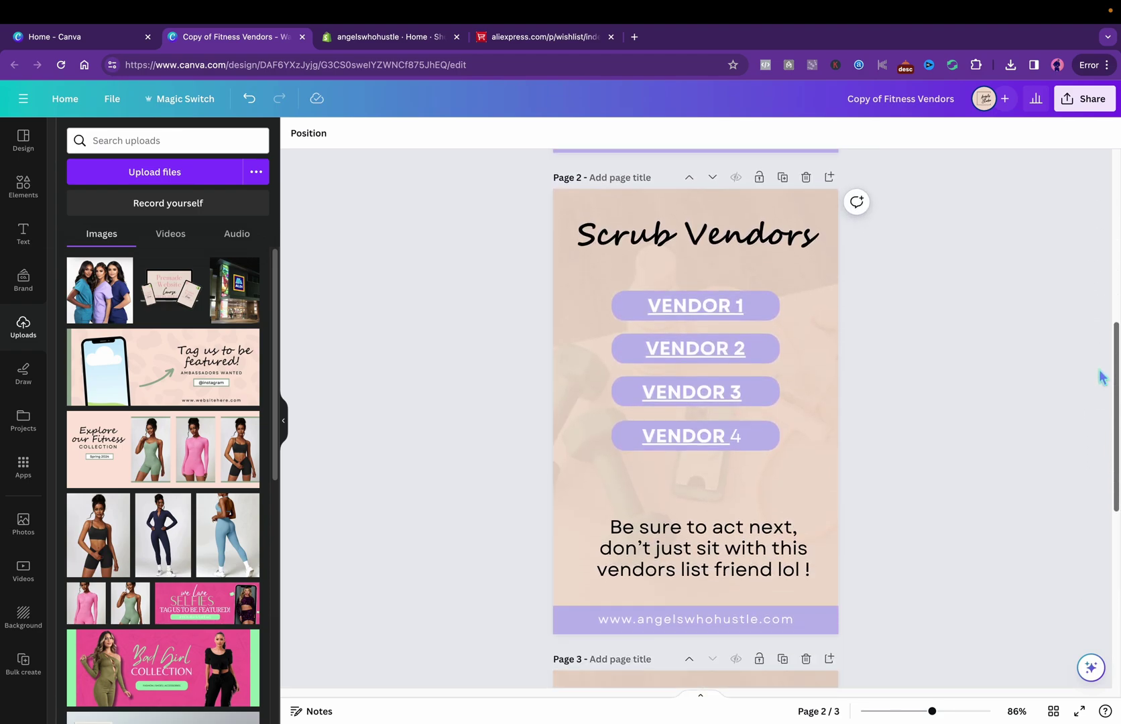
Step: Copy the AliExpress Multicolor Scrubs Uniform page address and paste it as VENDOR 1's link
key(super+4)
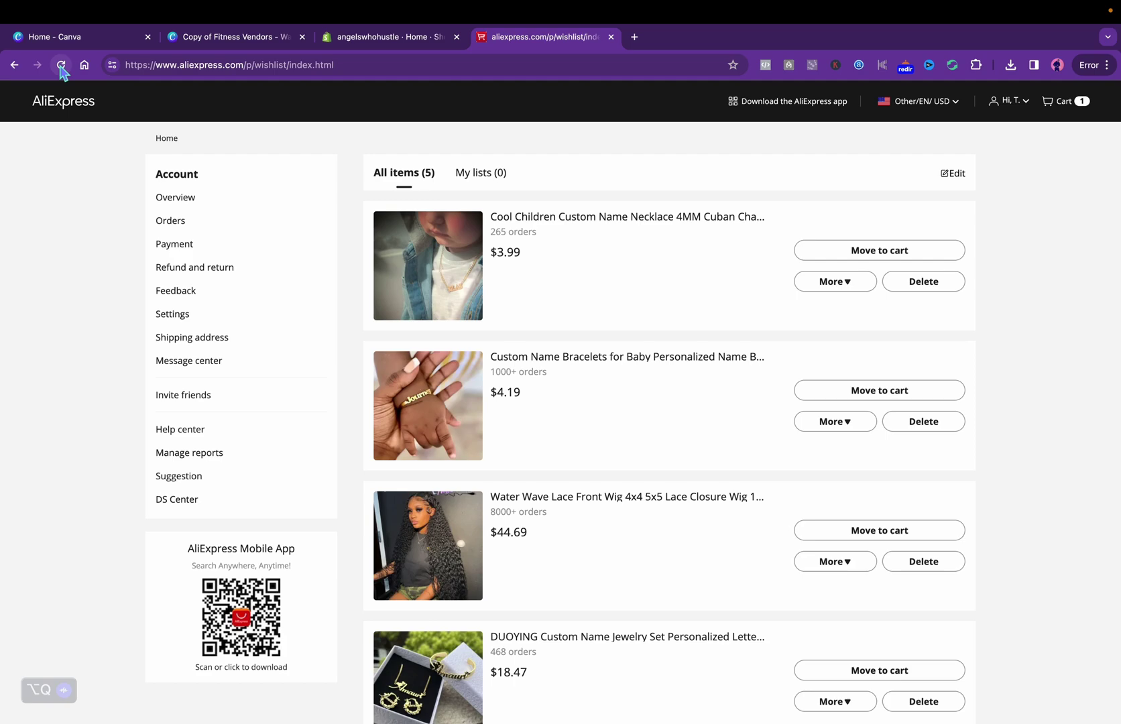
click(60, 65)
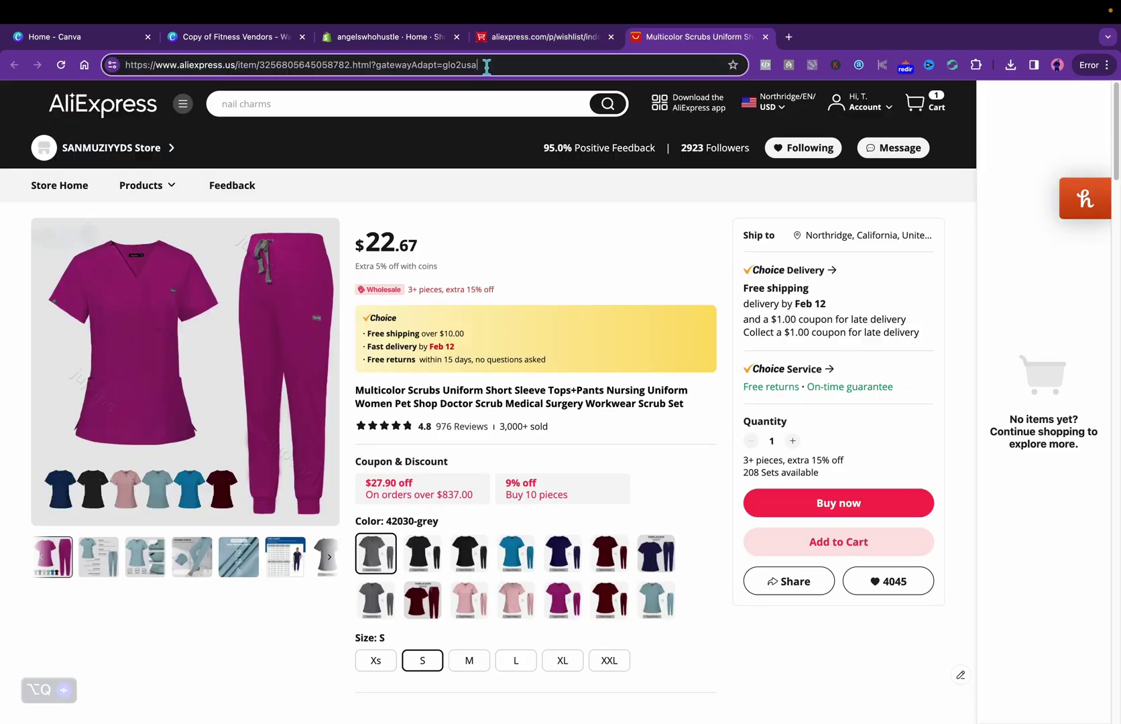
click(487, 65)
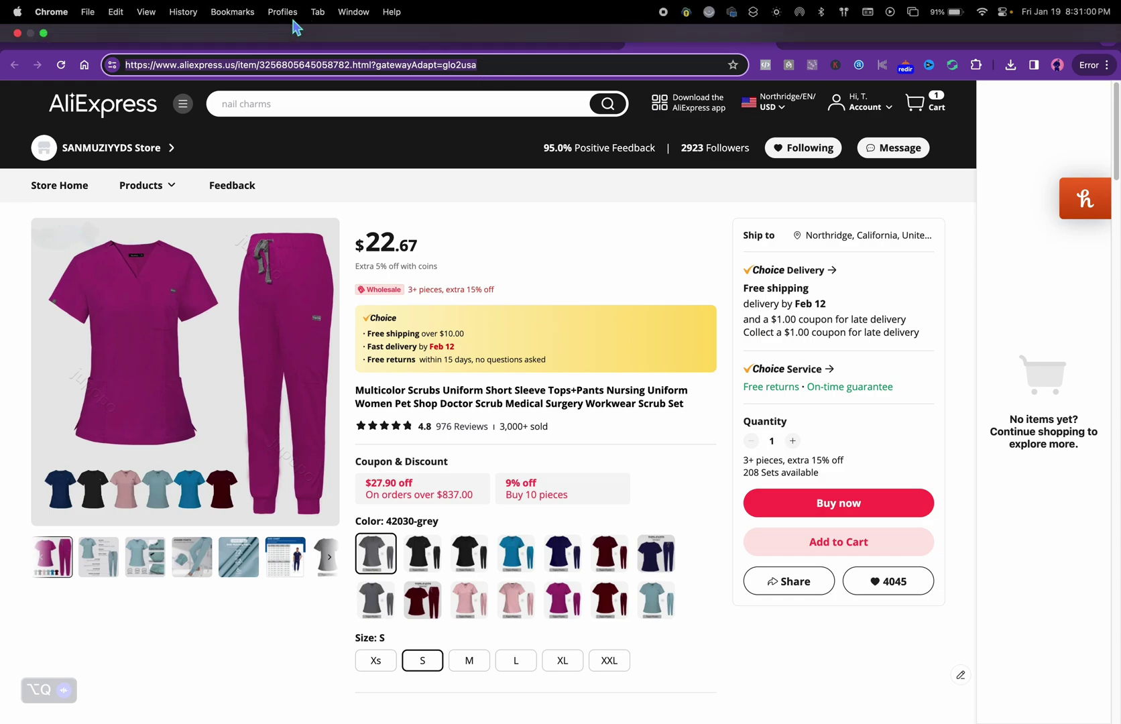
click(272, 40)
click(811, 324)
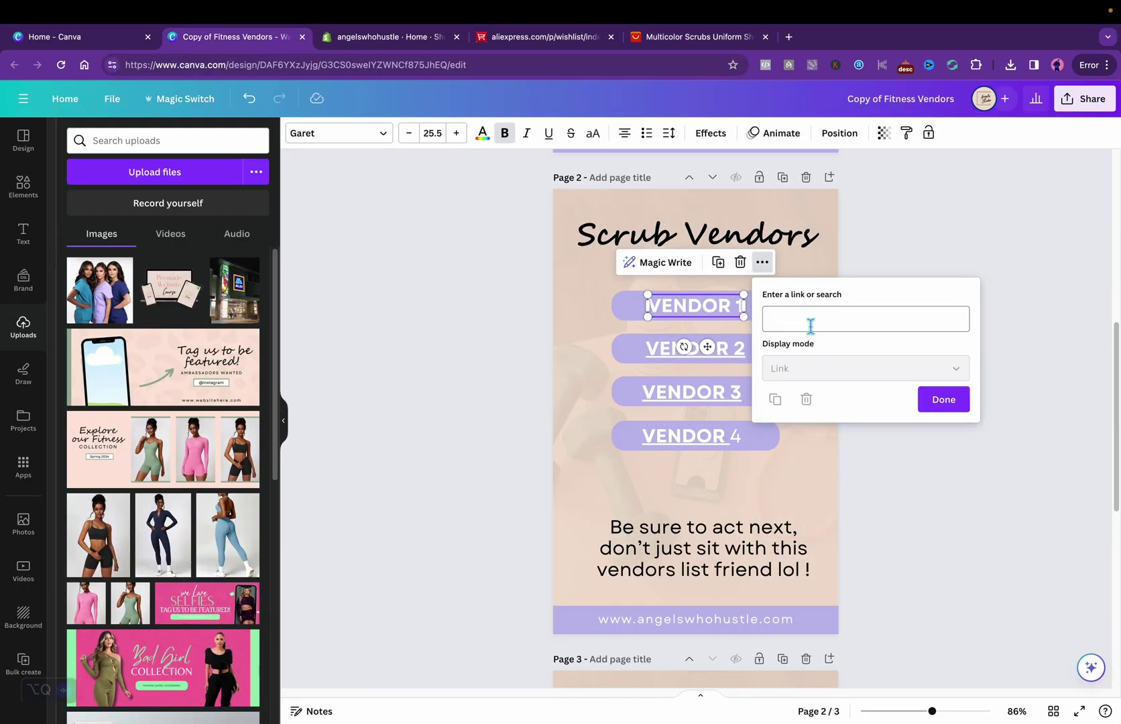
key(super+v)
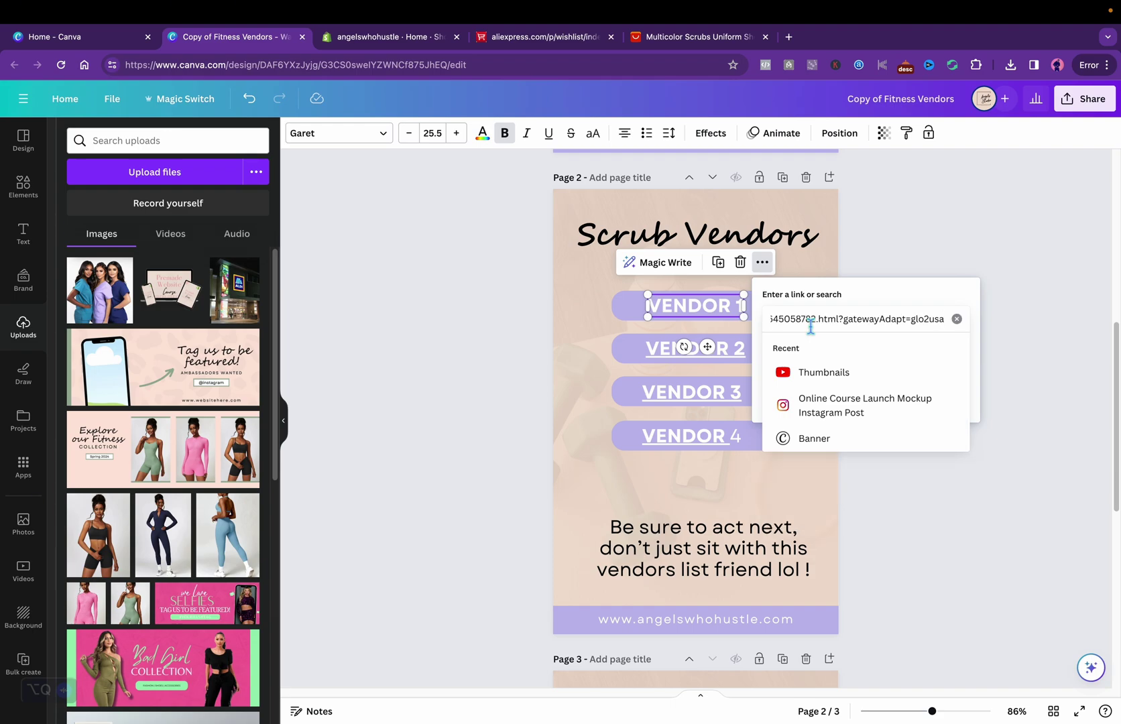
key(Return)
click(908, 404)
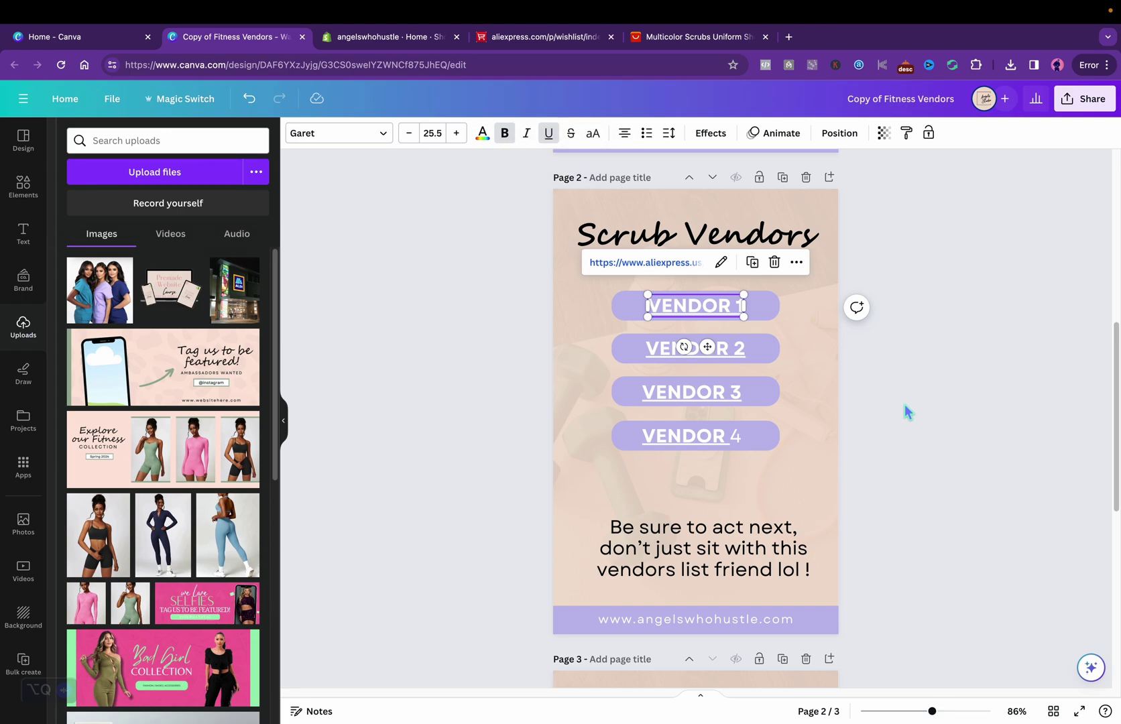
Step: Inspect VENDOR 2's existing link and close the editor without changes
click(723, 348)
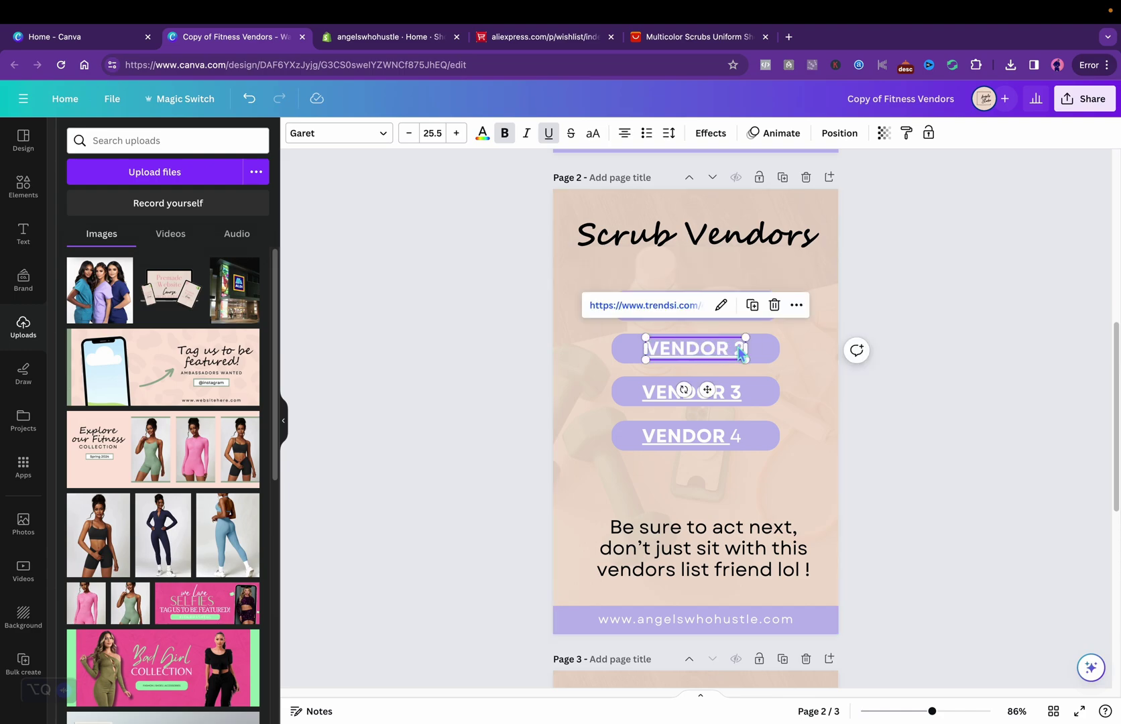
click(721, 305)
key(Escape)
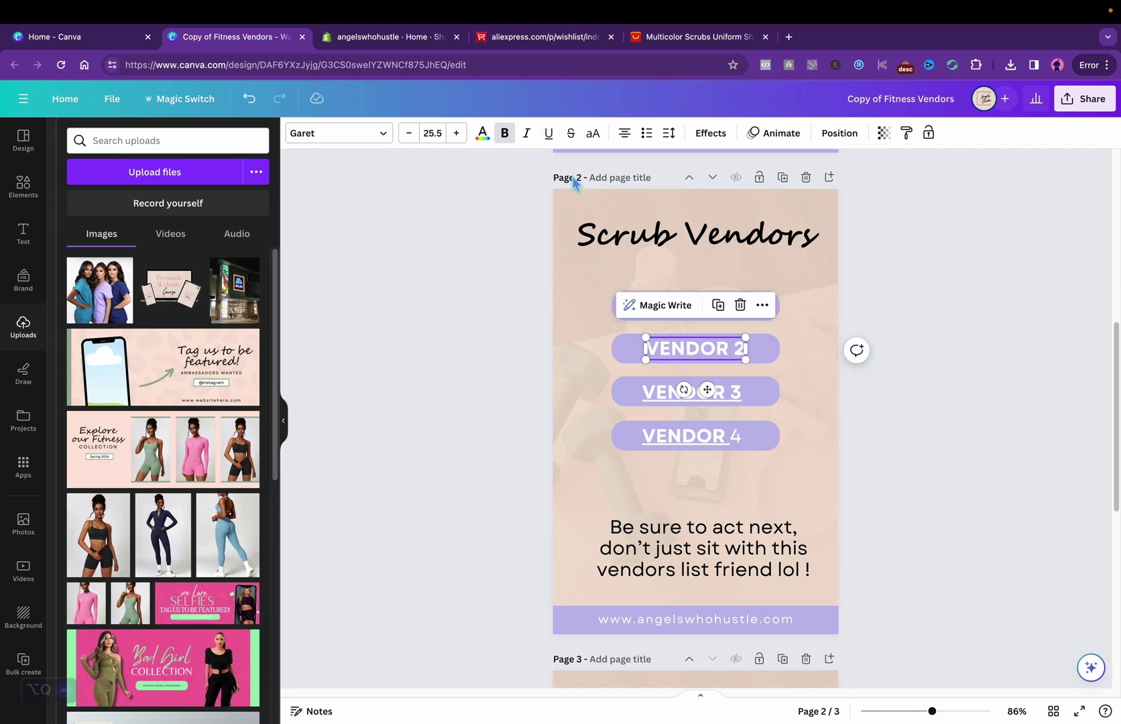
Step: Open the Surgical Uniforms Woman Scrub Set product and copy its web address
click(695, 43)
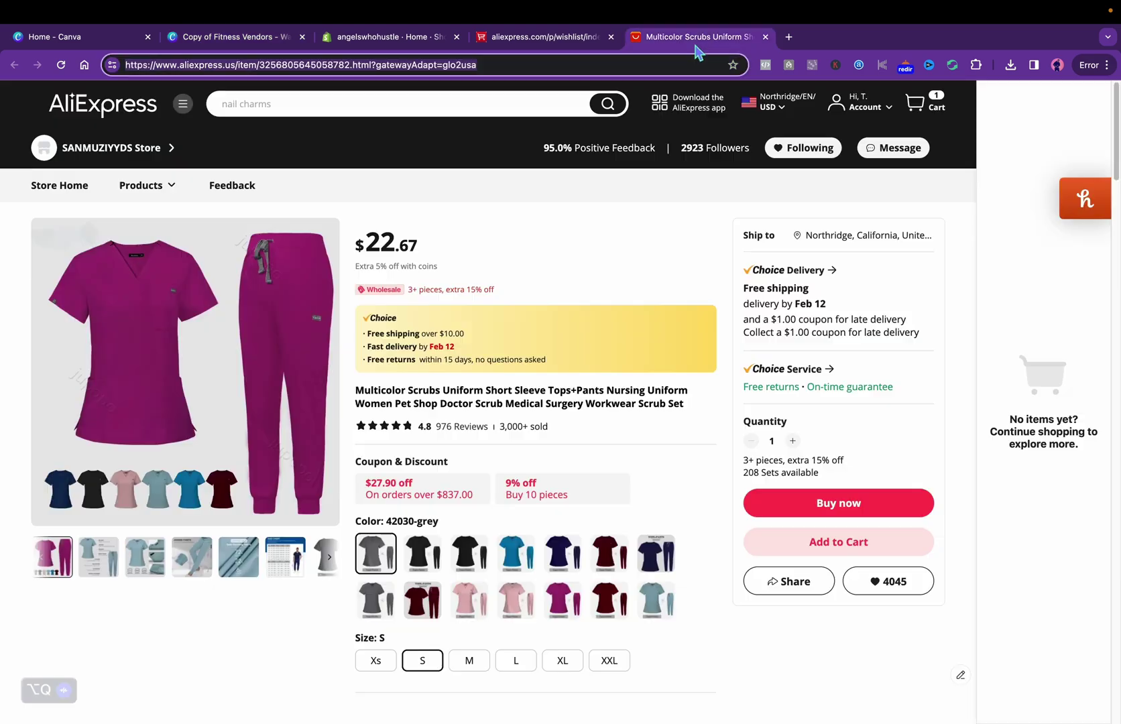
click(765, 36)
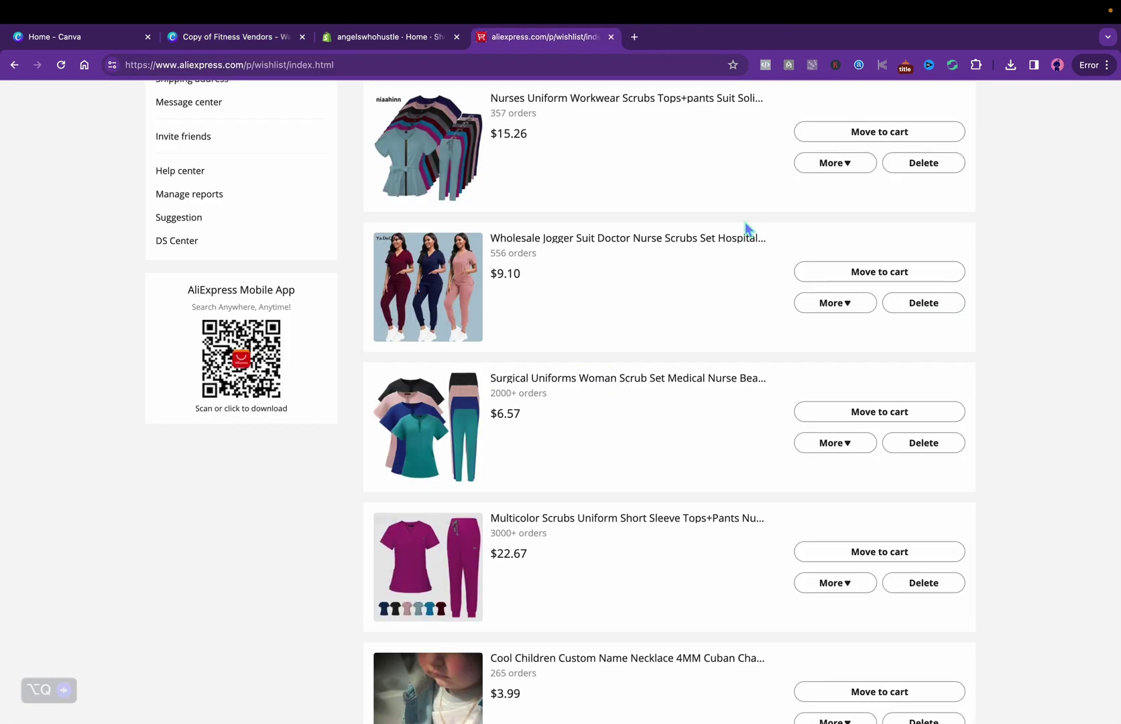
click(468, 415)
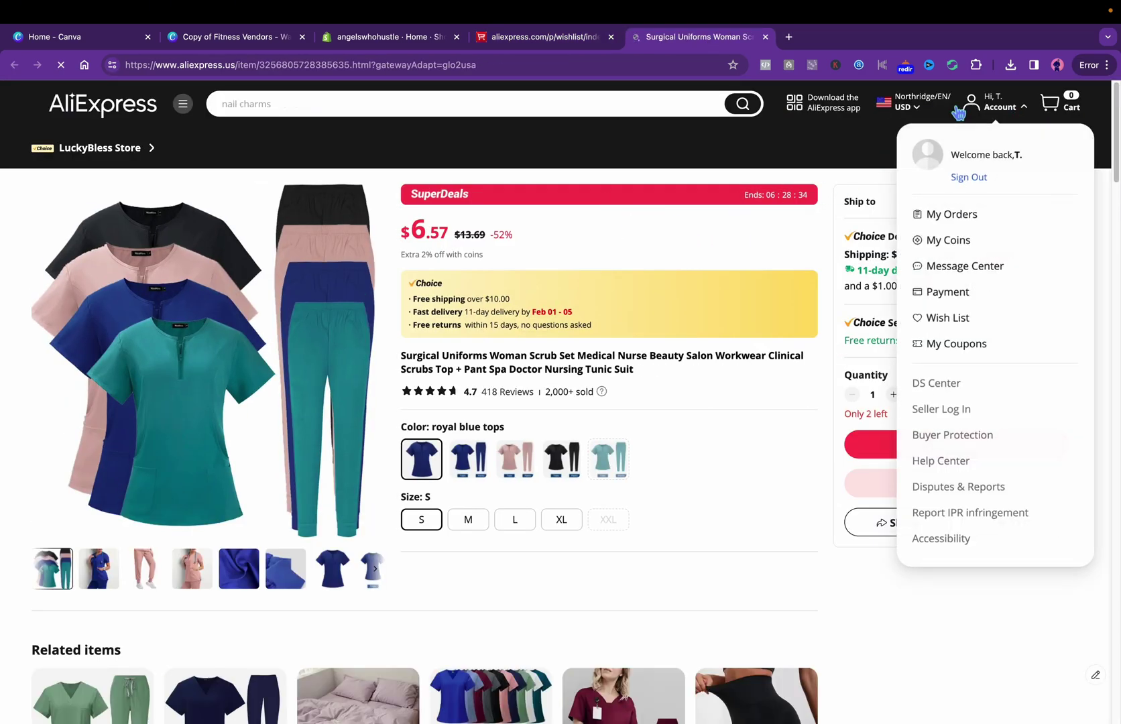
click(444, 67)
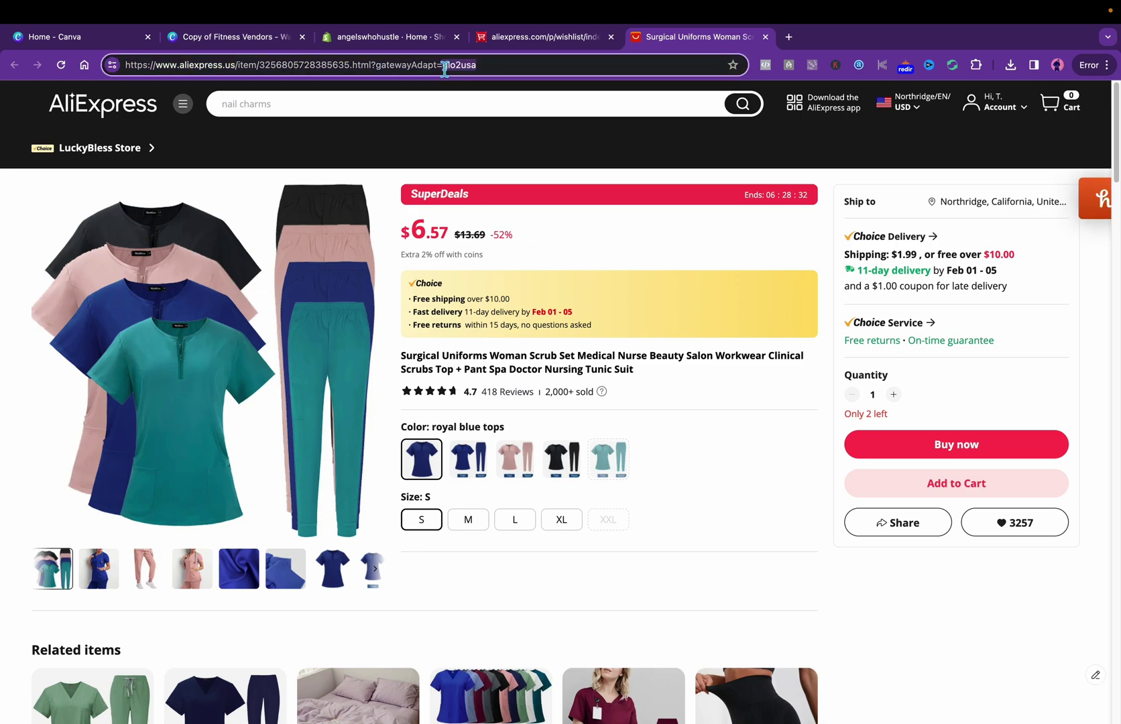
double_click(444, 67)
click(443, 67)
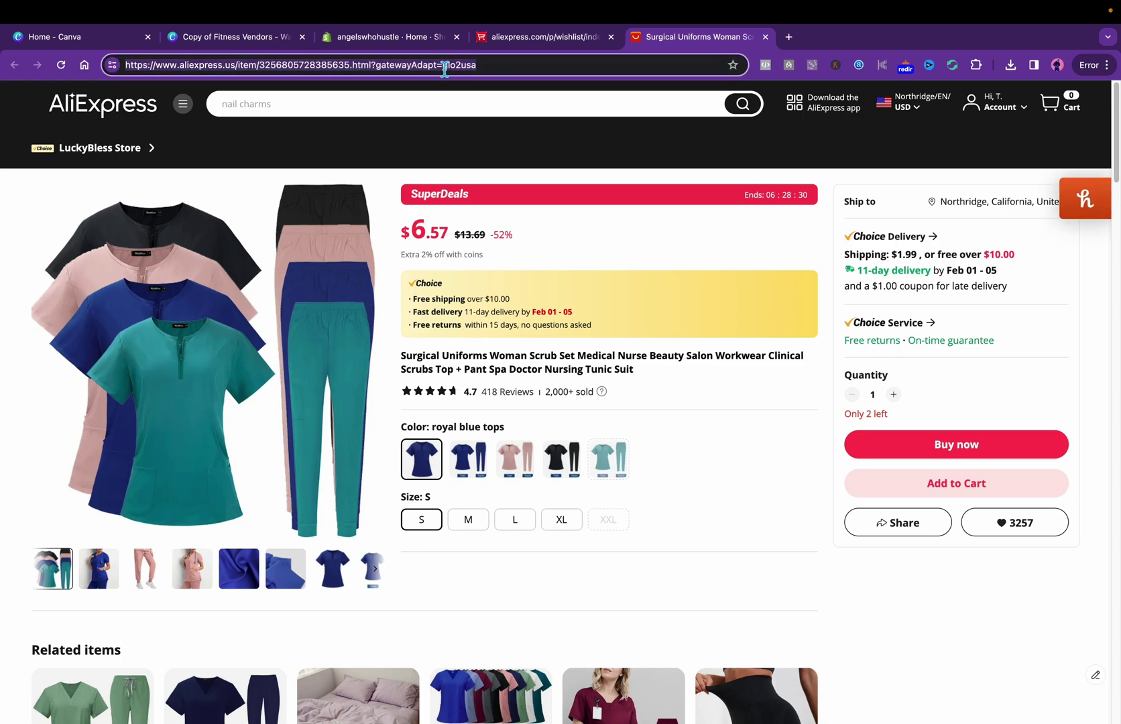
Step: Paste that product address as the link on VENDOR 2
click(255, 39)
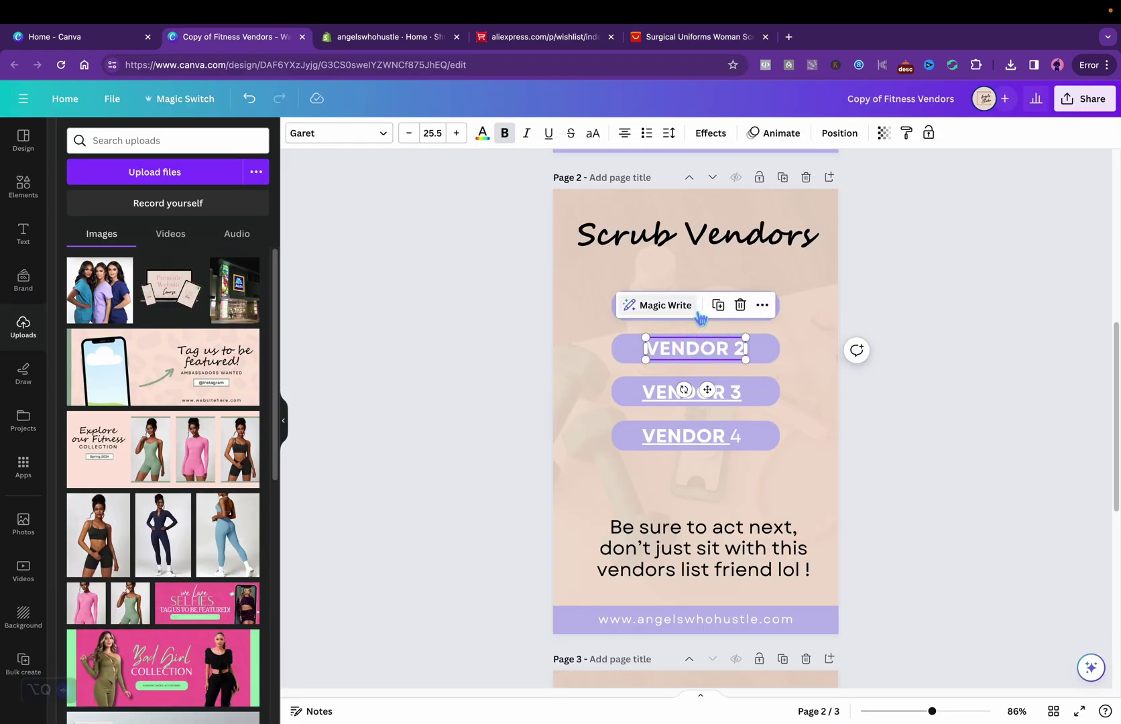
click(763, 305)
click(805, 433)
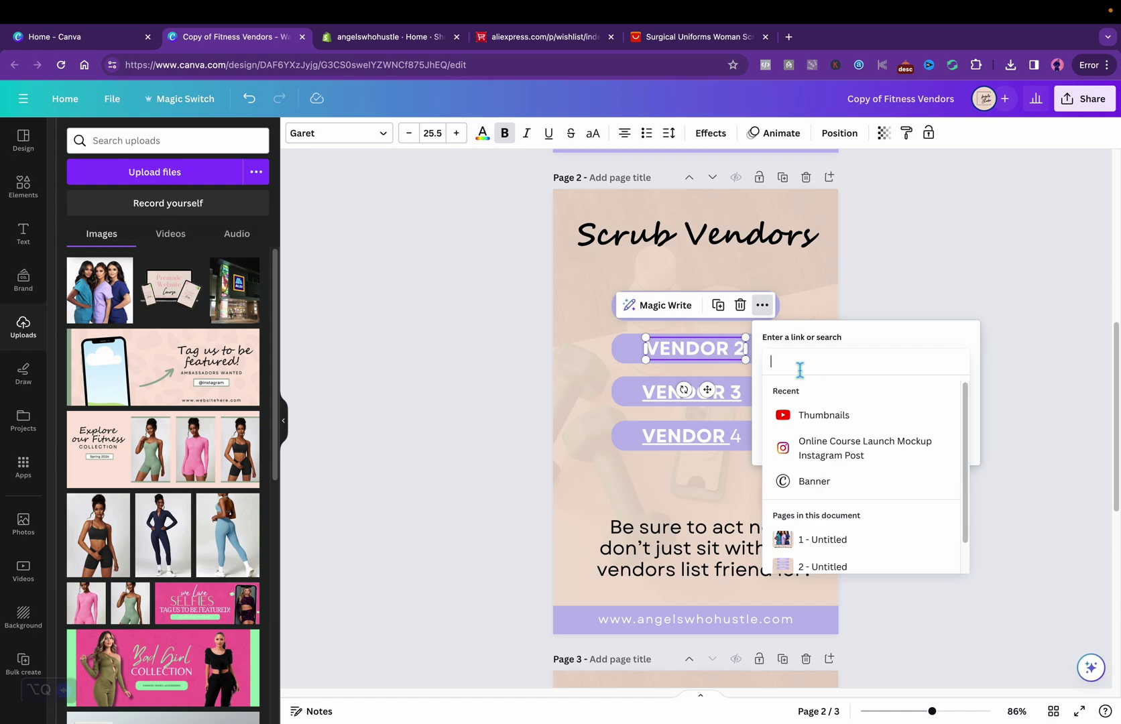
key(super+v)
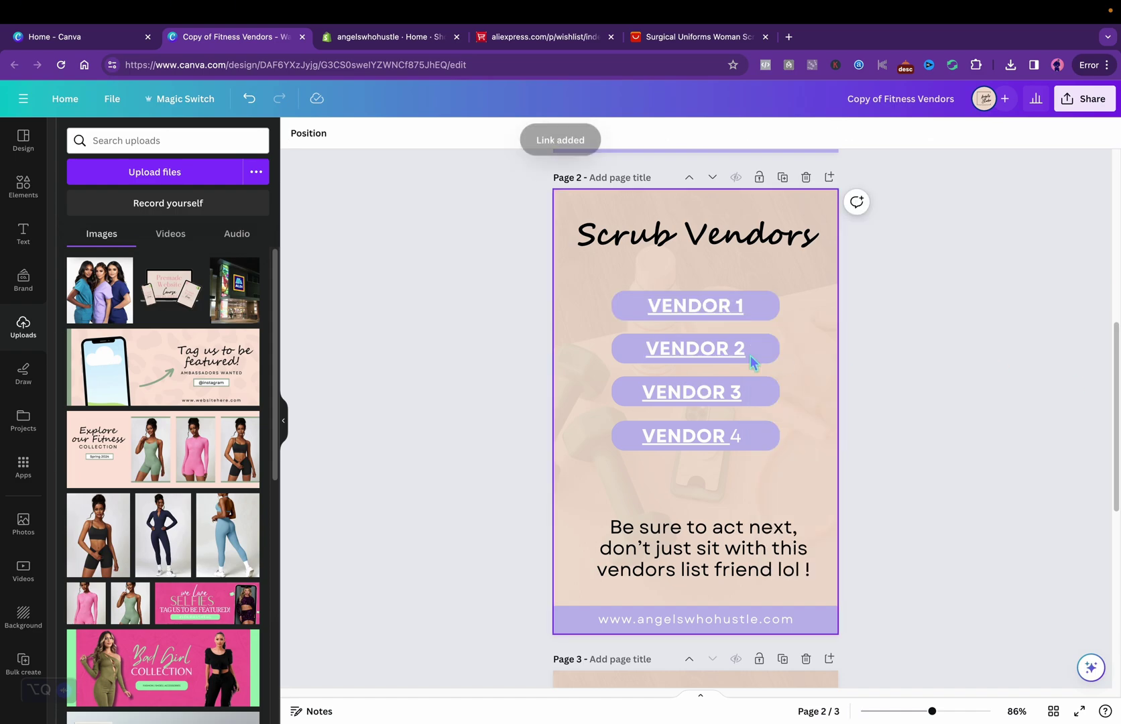
click(751, 362)
Step: Close the AliExpress wishlist, Nurses Uniform Workwear and niaahinn Store tabs
drag(1116, 355, 1103, 488)
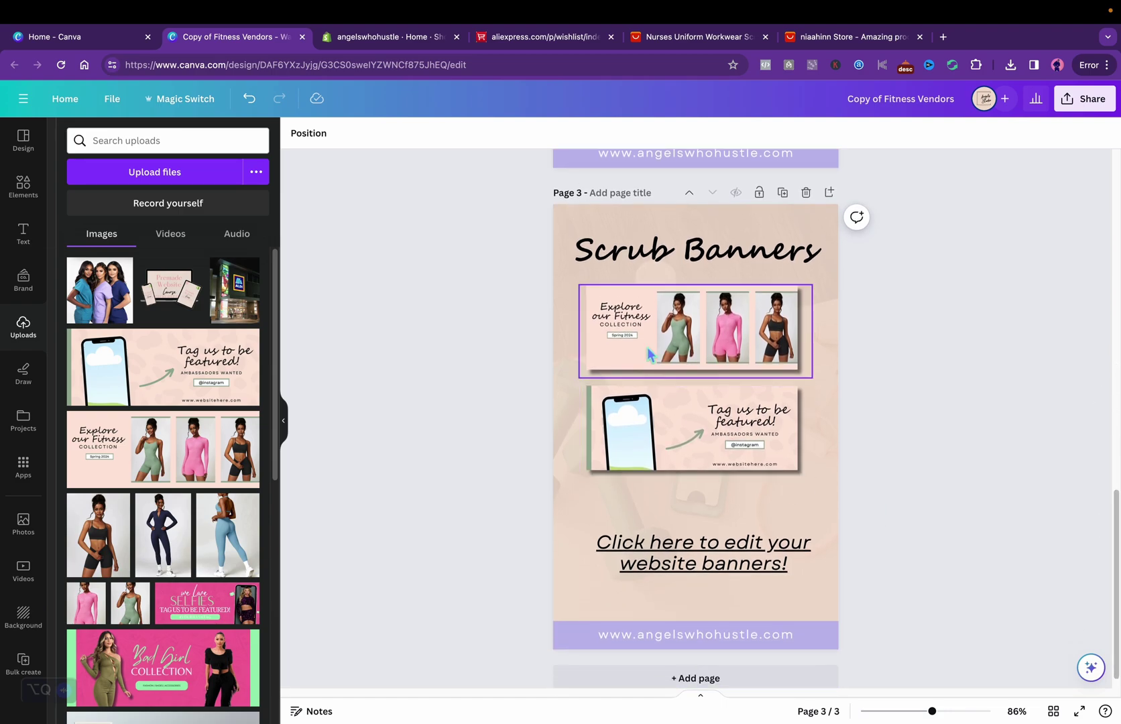
click(84, 36)
click(611, 36)
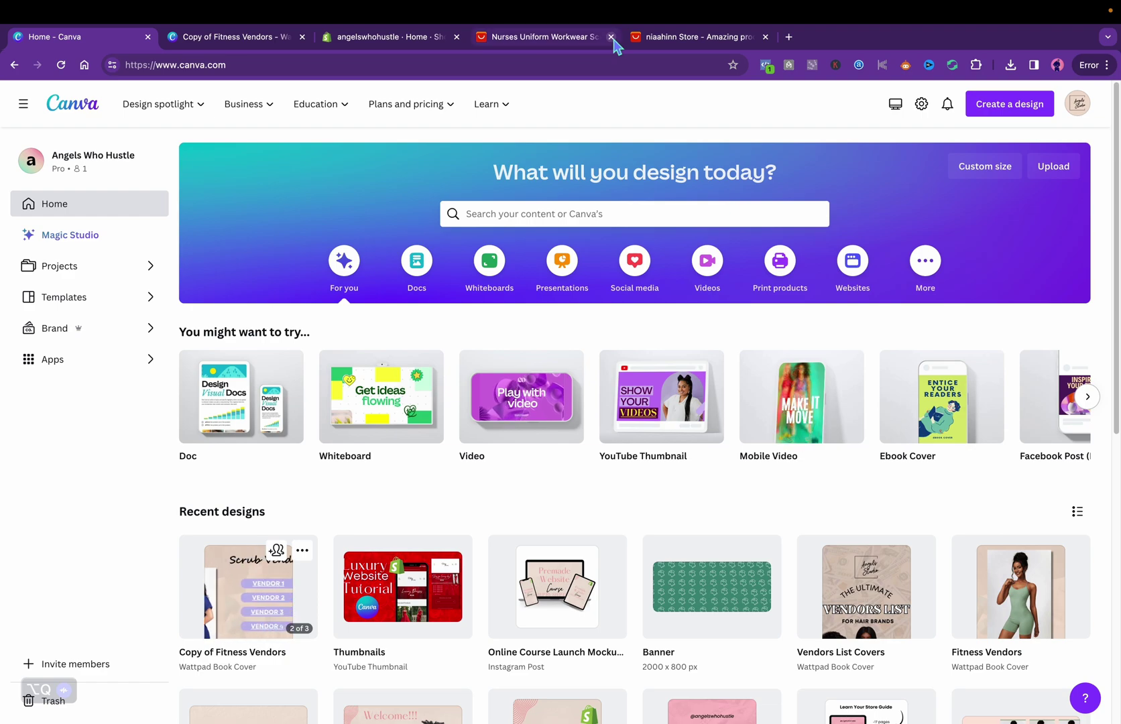
click(611, 37)
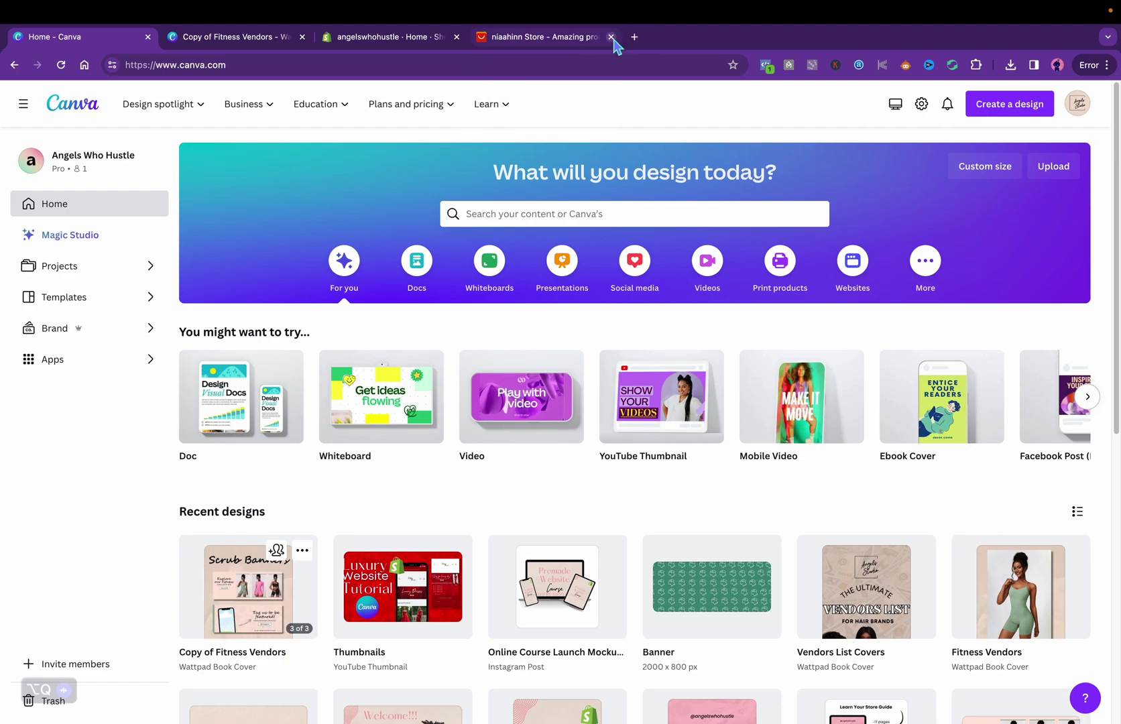
click(611, 37)
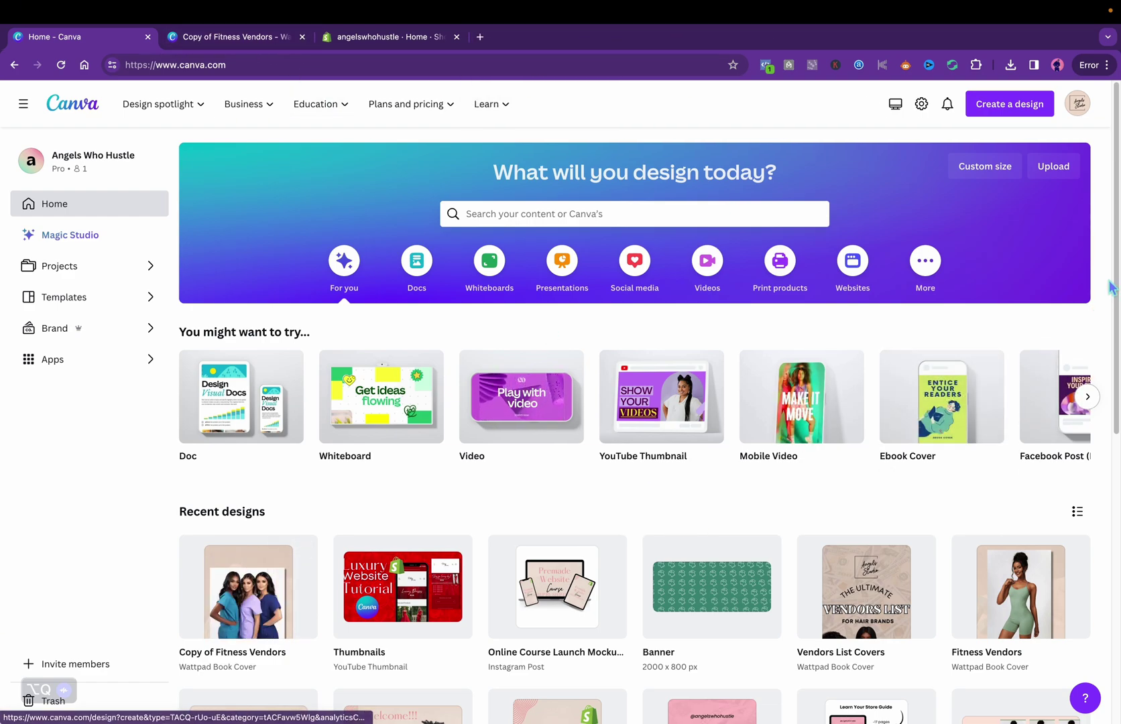
Step: Make a copy of Fitness Banners and start renaming it Banners
drag(1109, 287, 1105, 261)
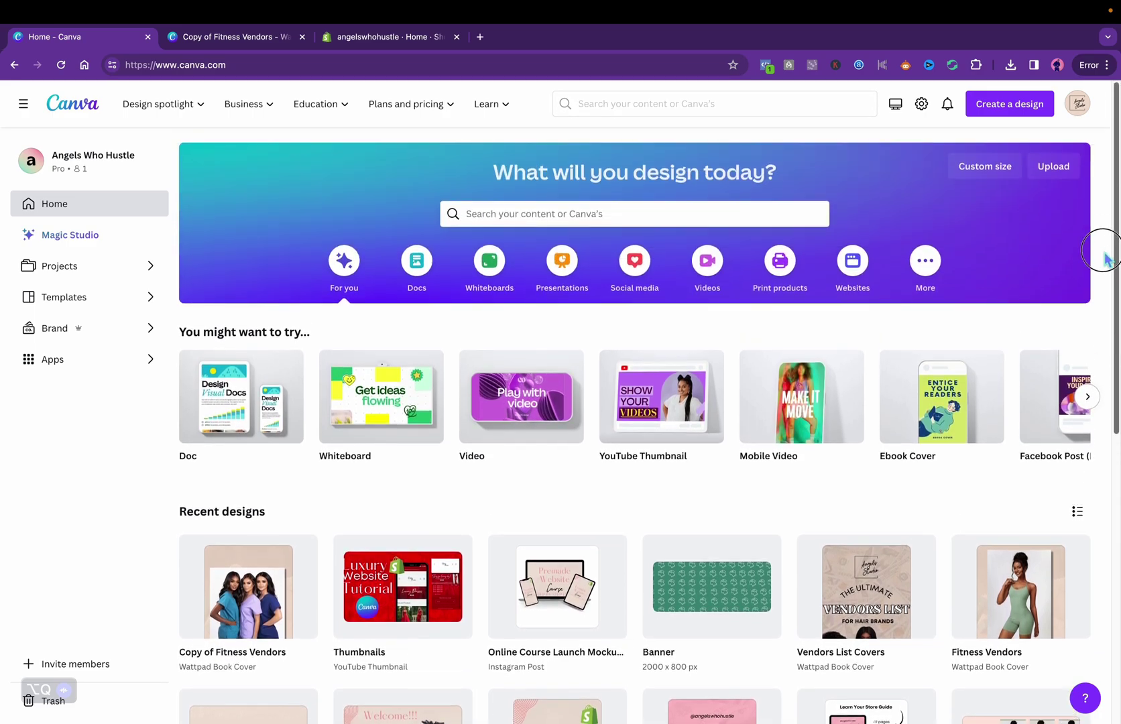
scroll(1092, 348, down, 4)
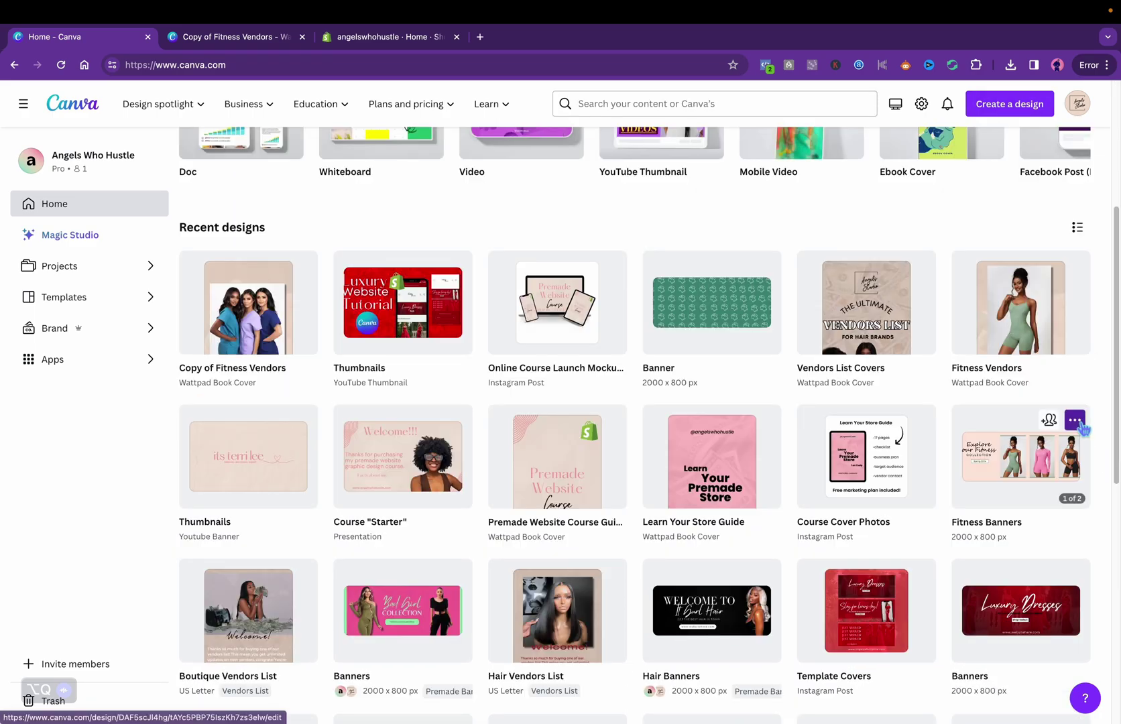
click(1078, 422)
click(987, 500)
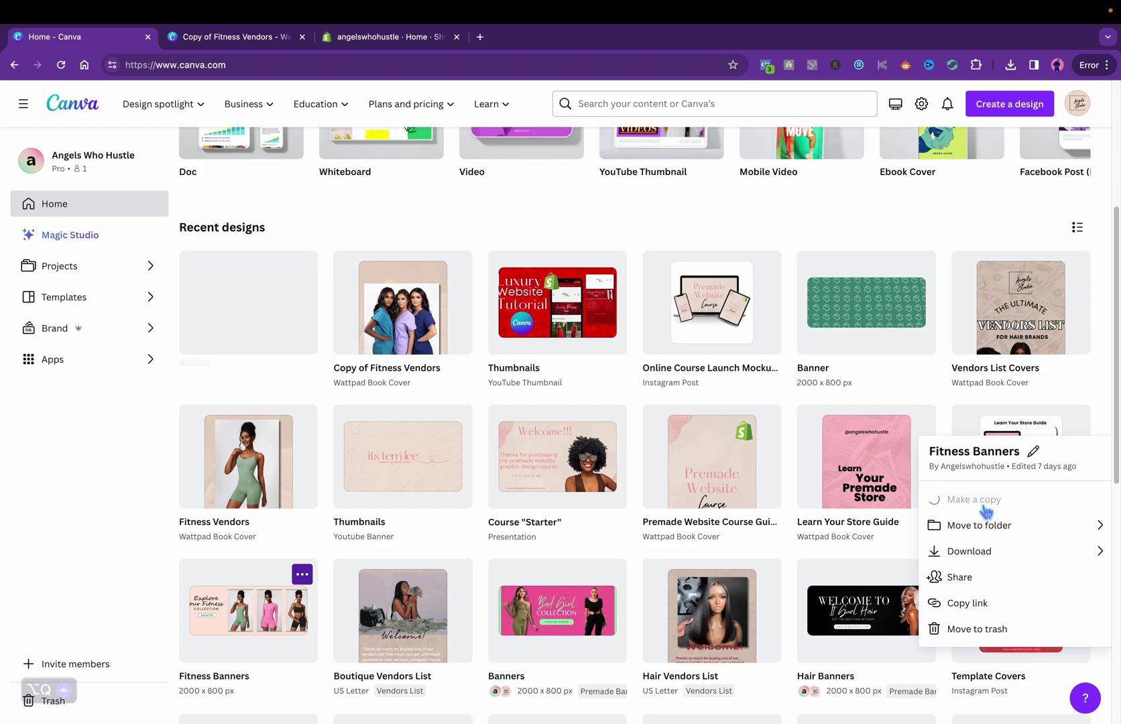
click(241, 369)
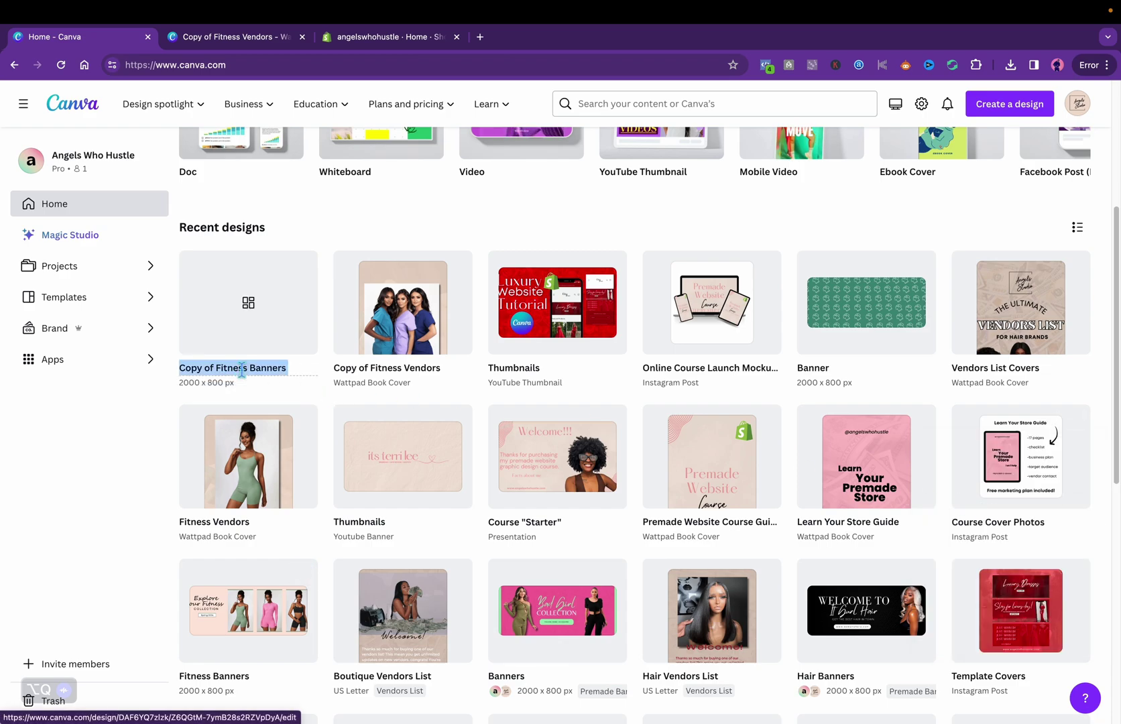
text(Ba)
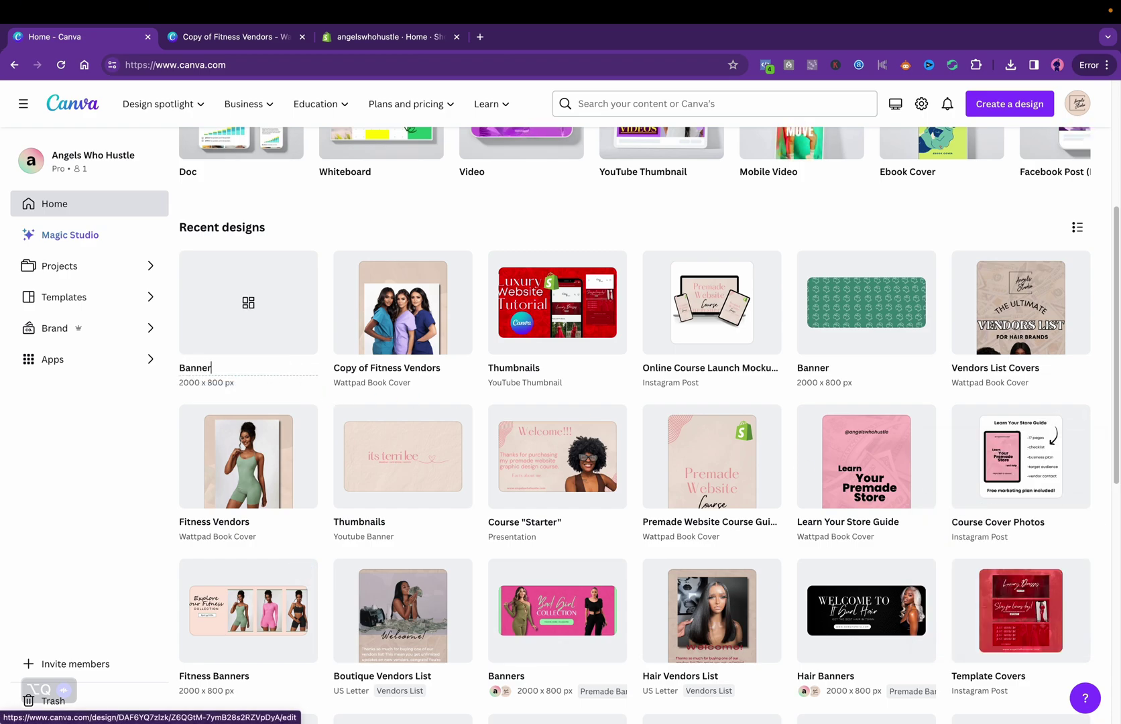
Step: Open the Banners design and delete the green-outfit photo, keeping its frame
click(252, 308)
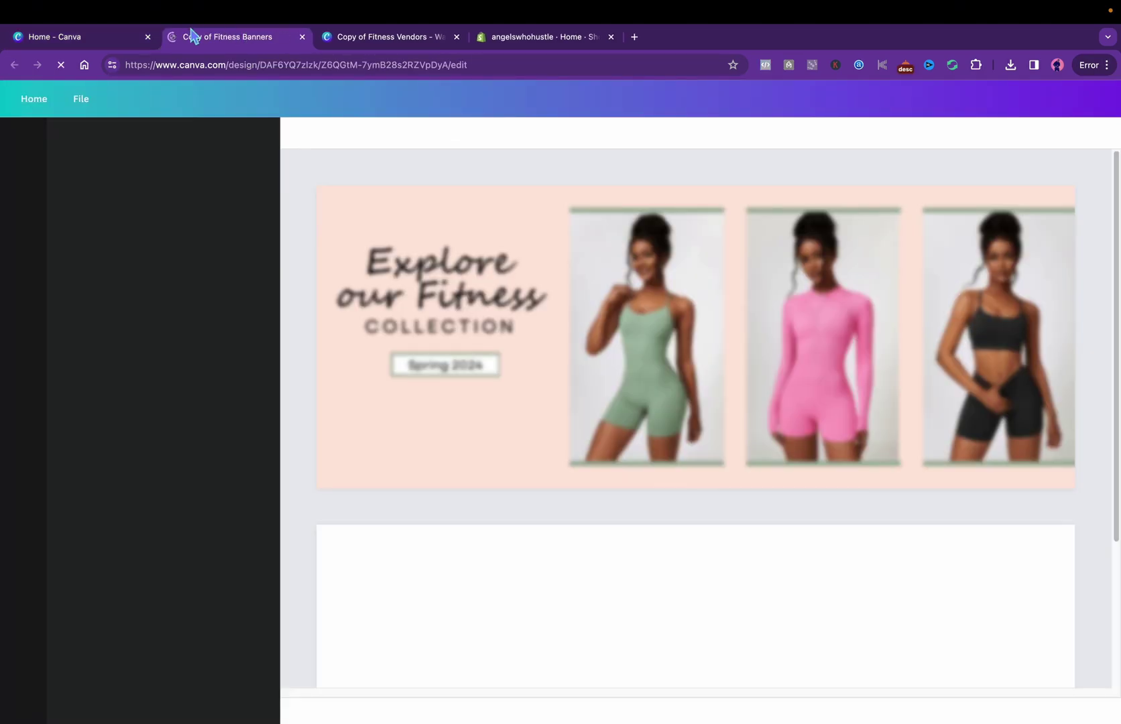
click(148, 37)
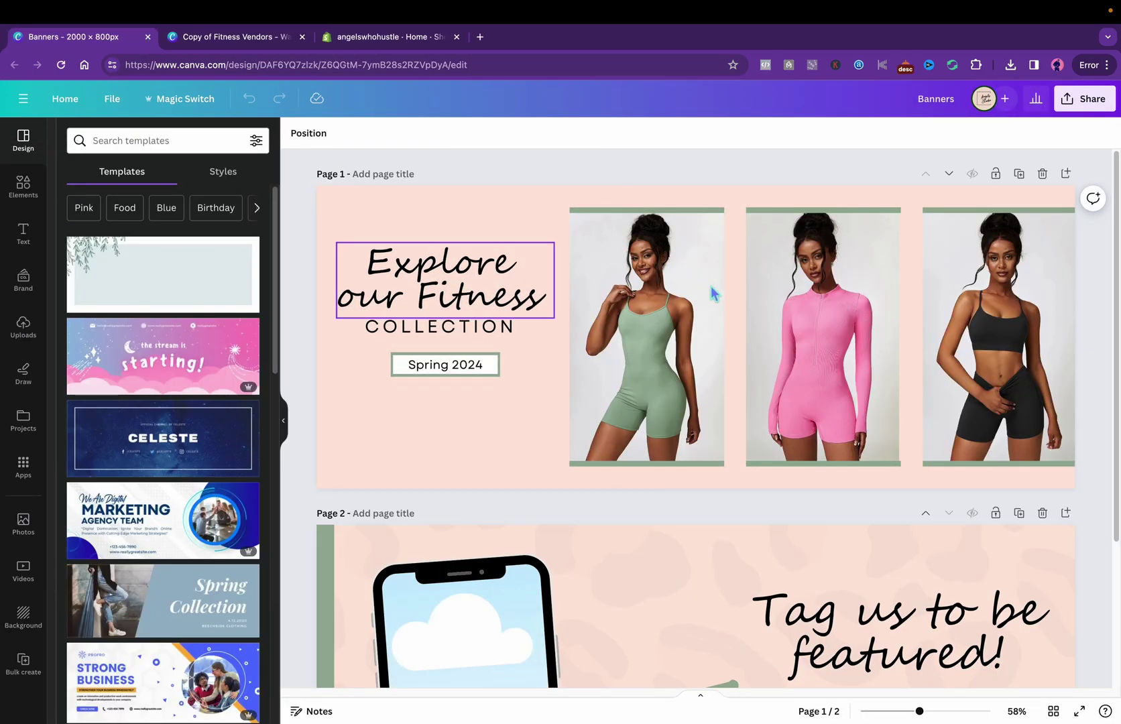
click(665, 314)
click(647, 176)
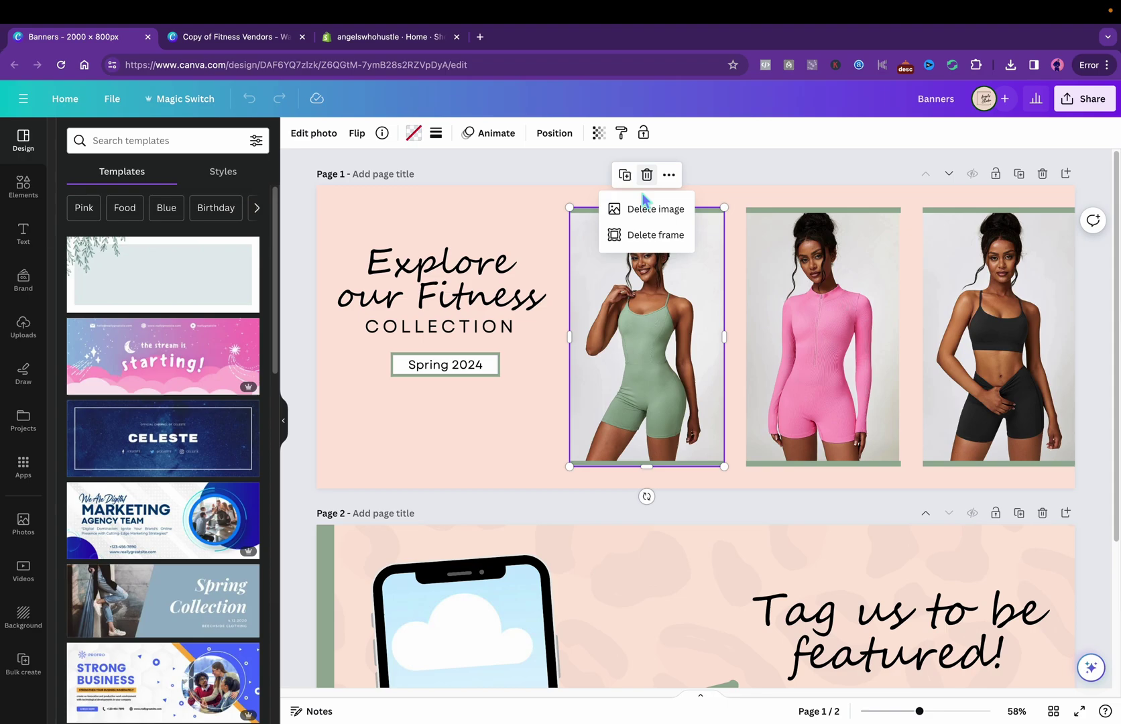
click(647, 208)
Step: Delete the pink-outfit and third model photos, leaving empty frames, then glance at the vendors design
click(826, 280)
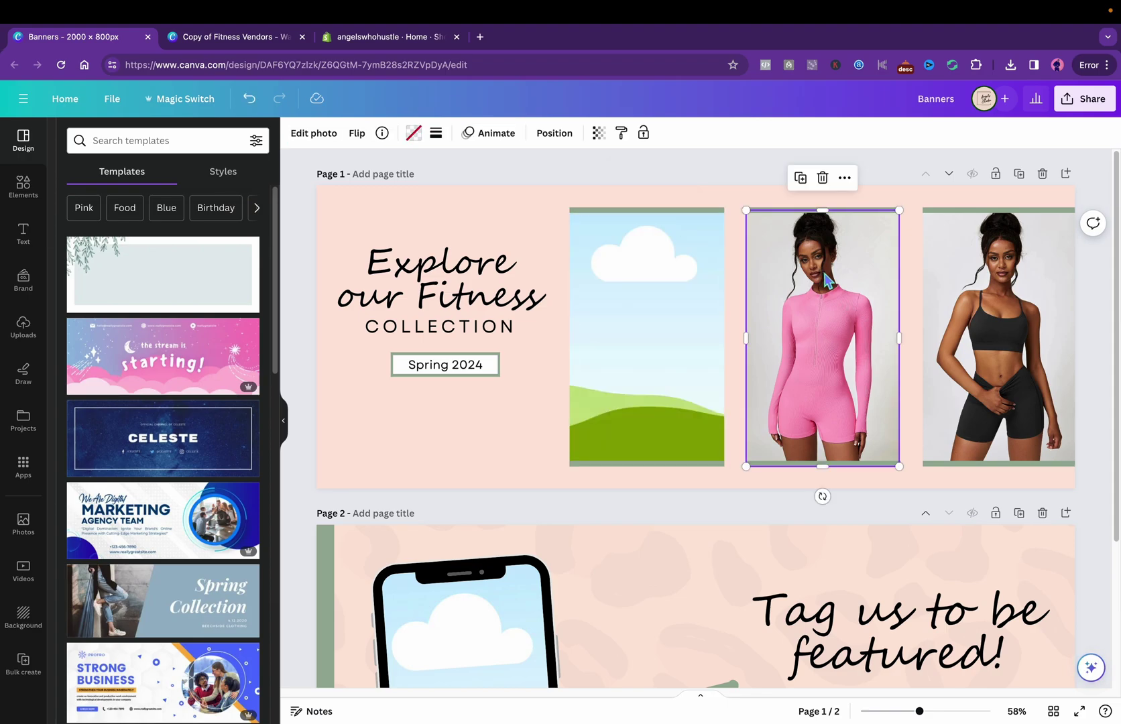
click(831, 178)
click(824, 213)
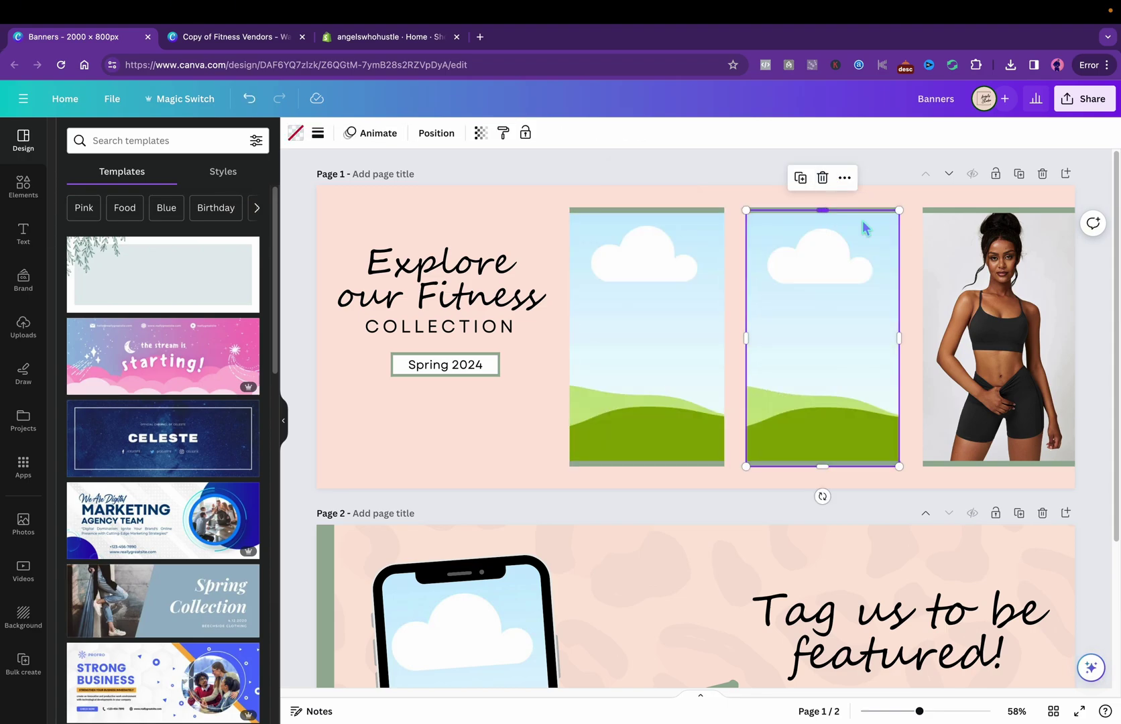
click(967, 261)
click(999, 174)
click(1005, 209)
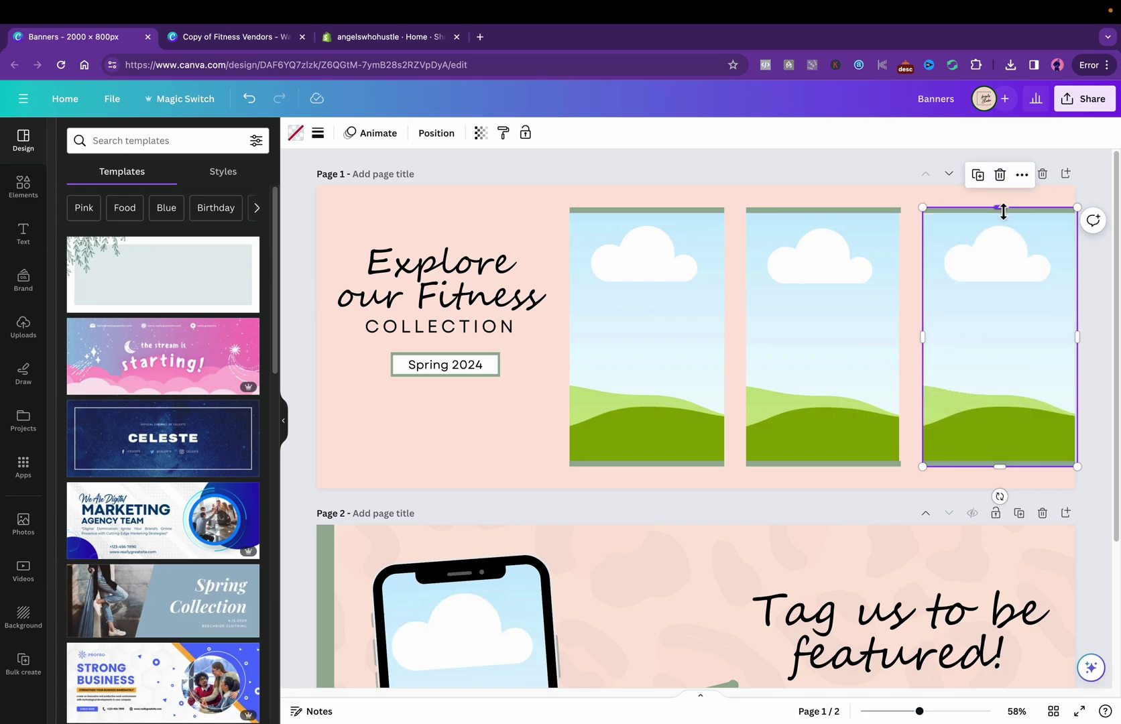
click(242, 39)
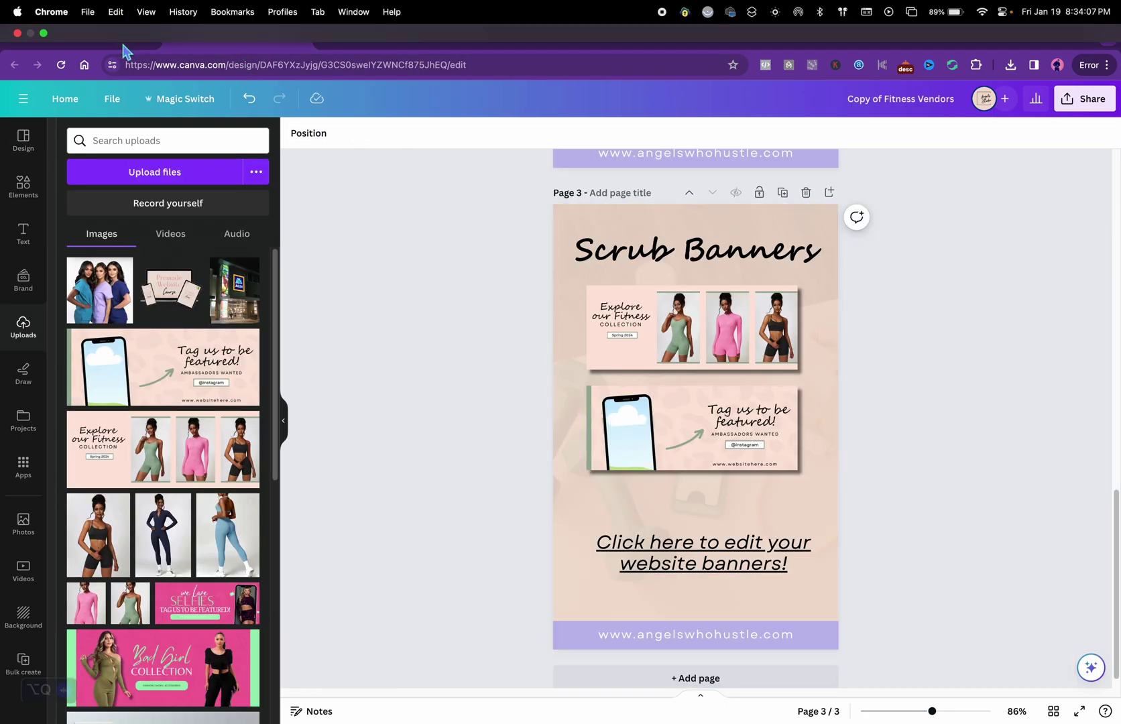
click(123, 39)
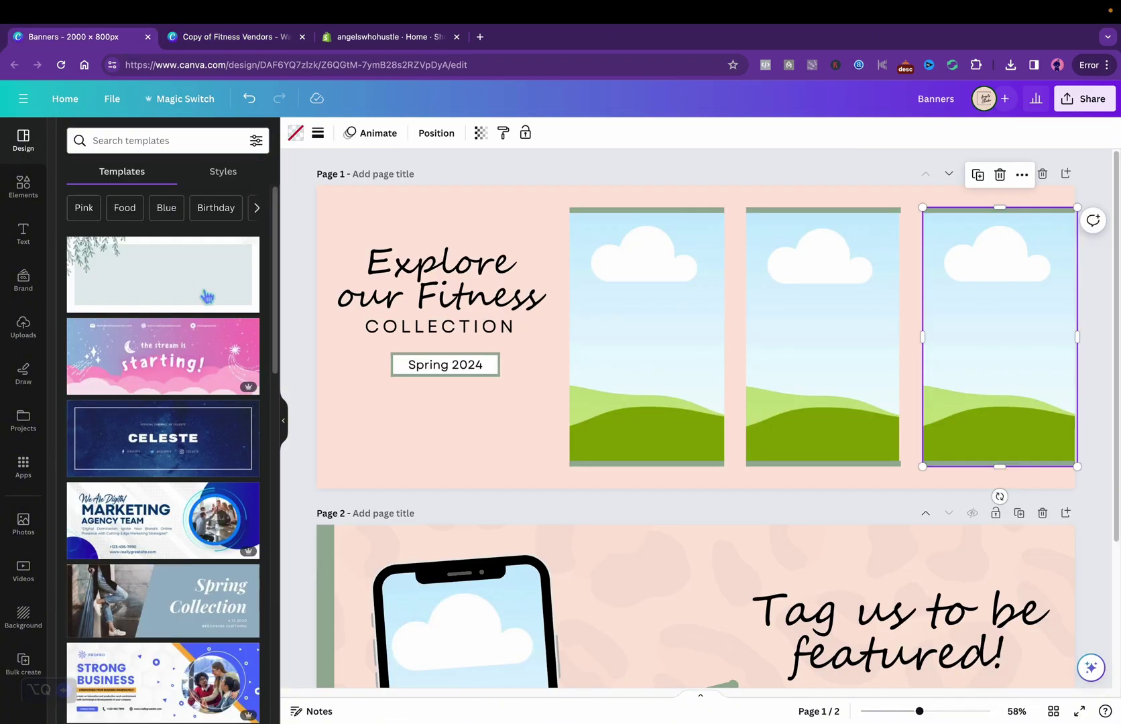
Step: Place the three-women scrubs group photo from uploads into the last frame
click(23, 327)
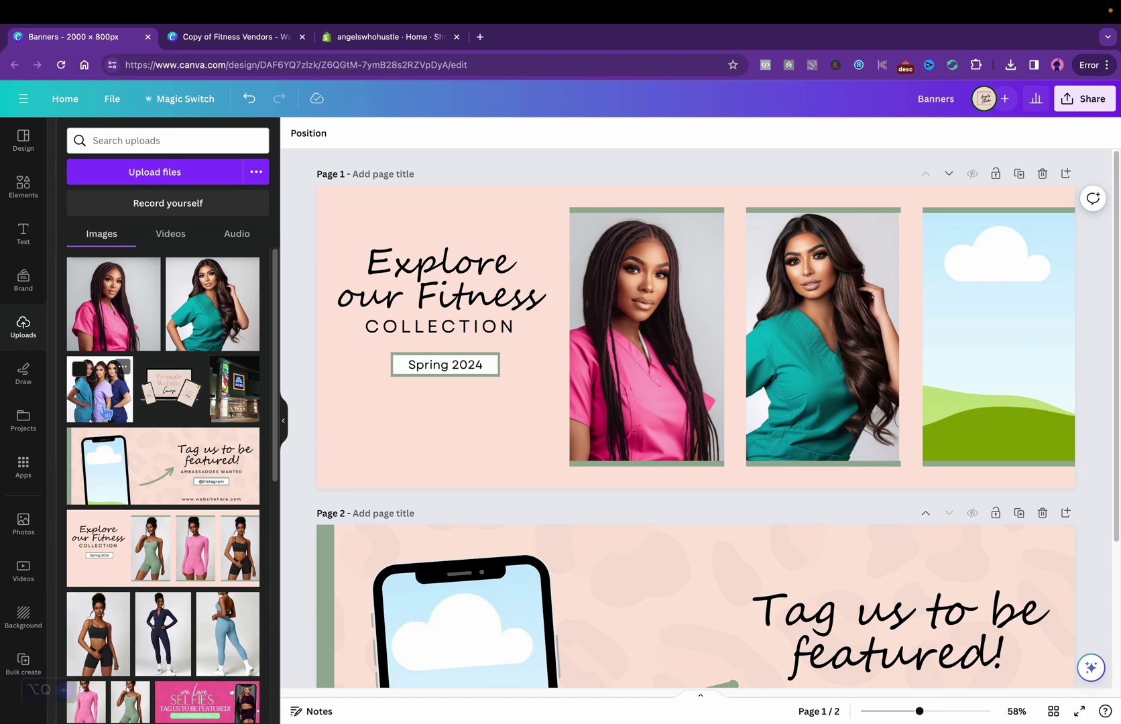
click(105, 411)
drag(675, 323, 962, 315)
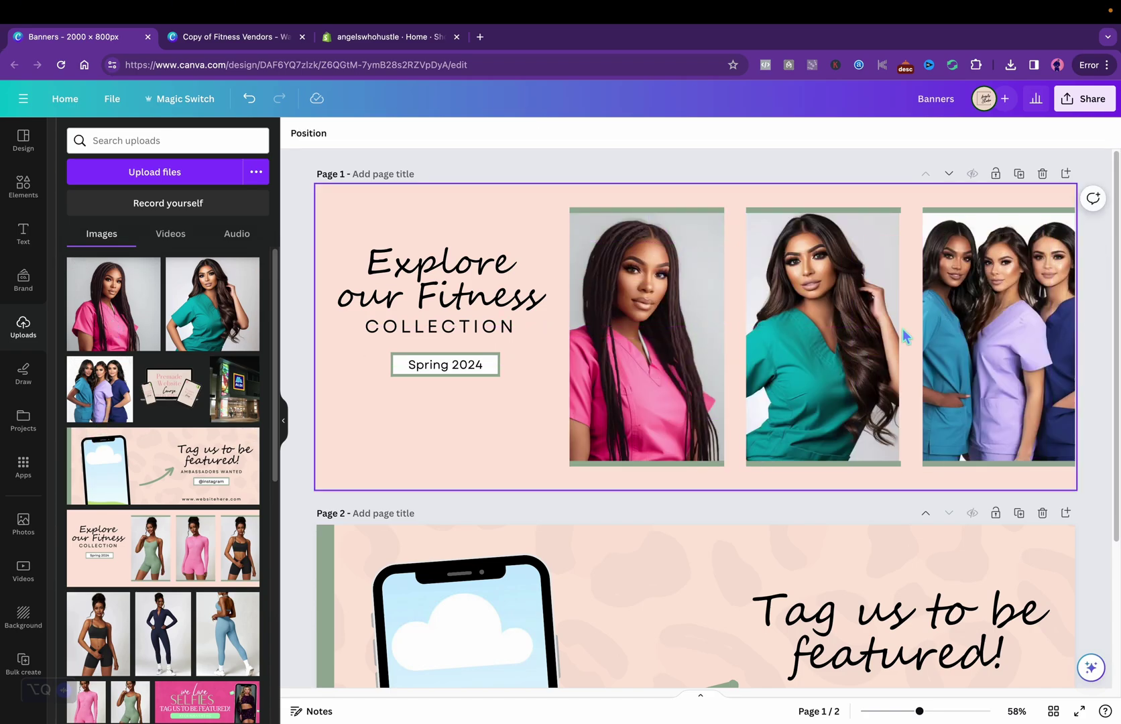
Step: Recolour the green accent strip lavender, applying it to every page
click(681, 212)
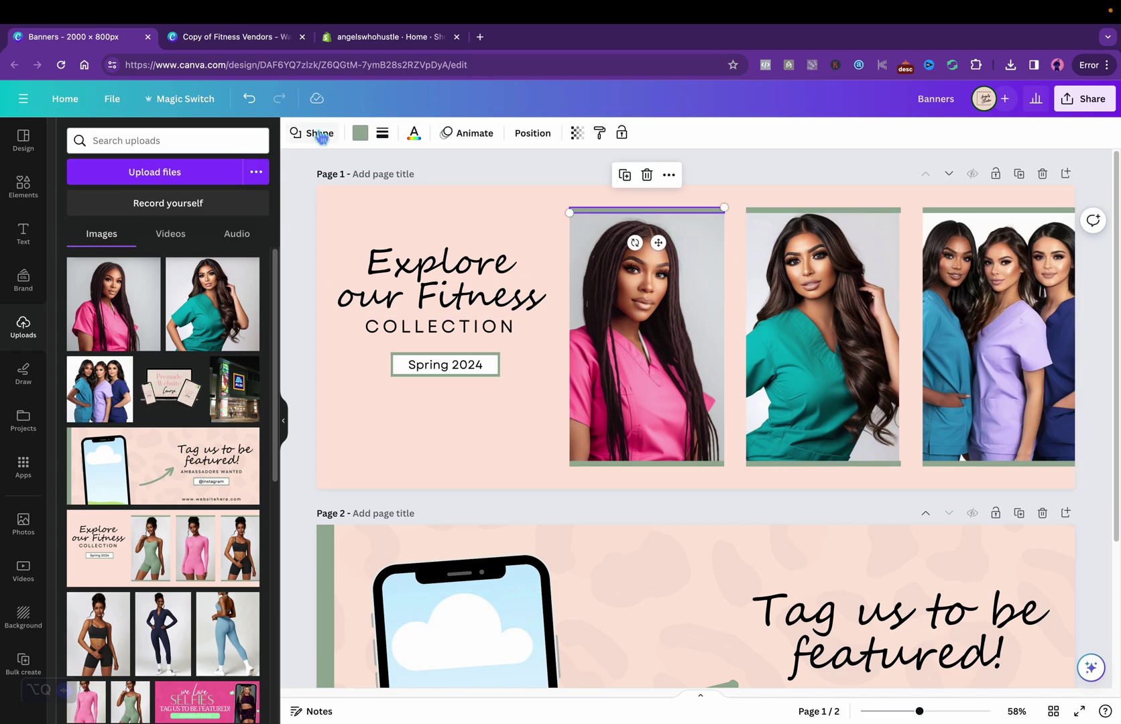
click(362, 134)
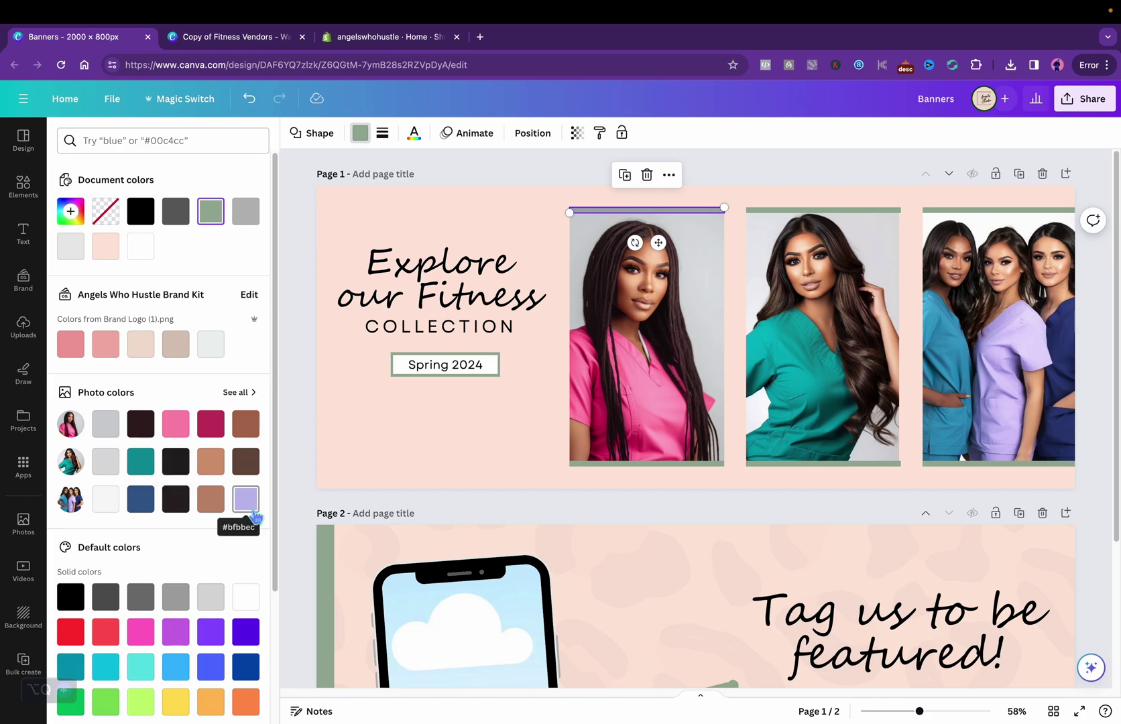
click(245, 499)
click(171, 701)
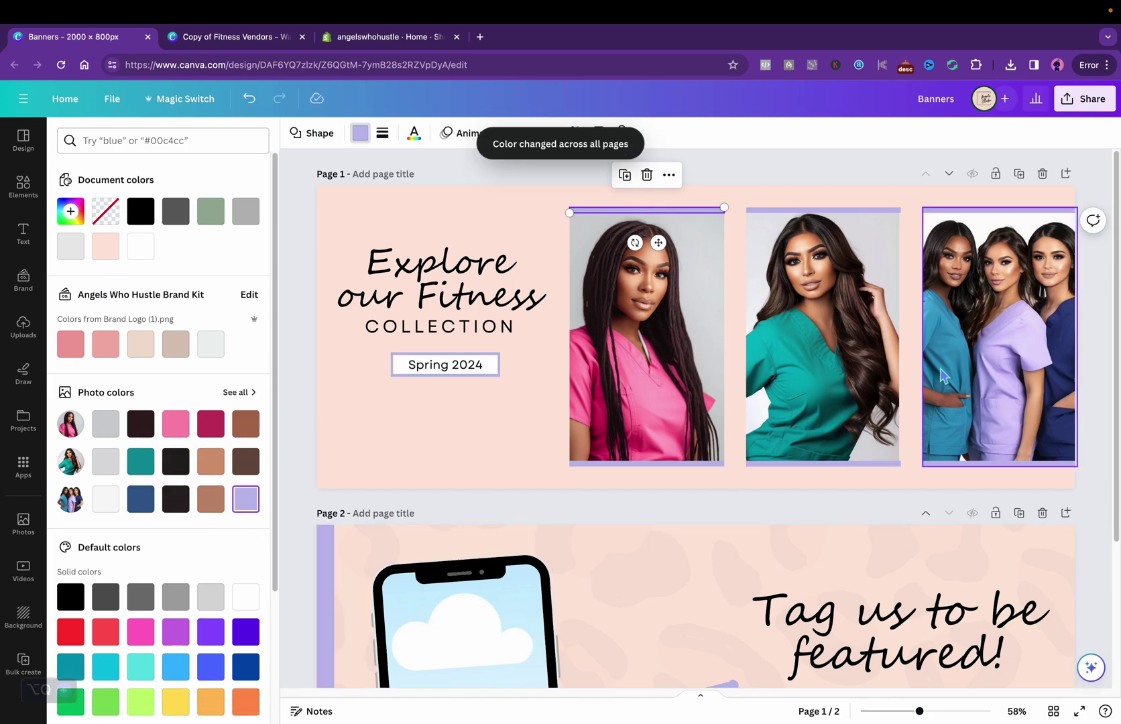
drag(917, 712, 905, 712)
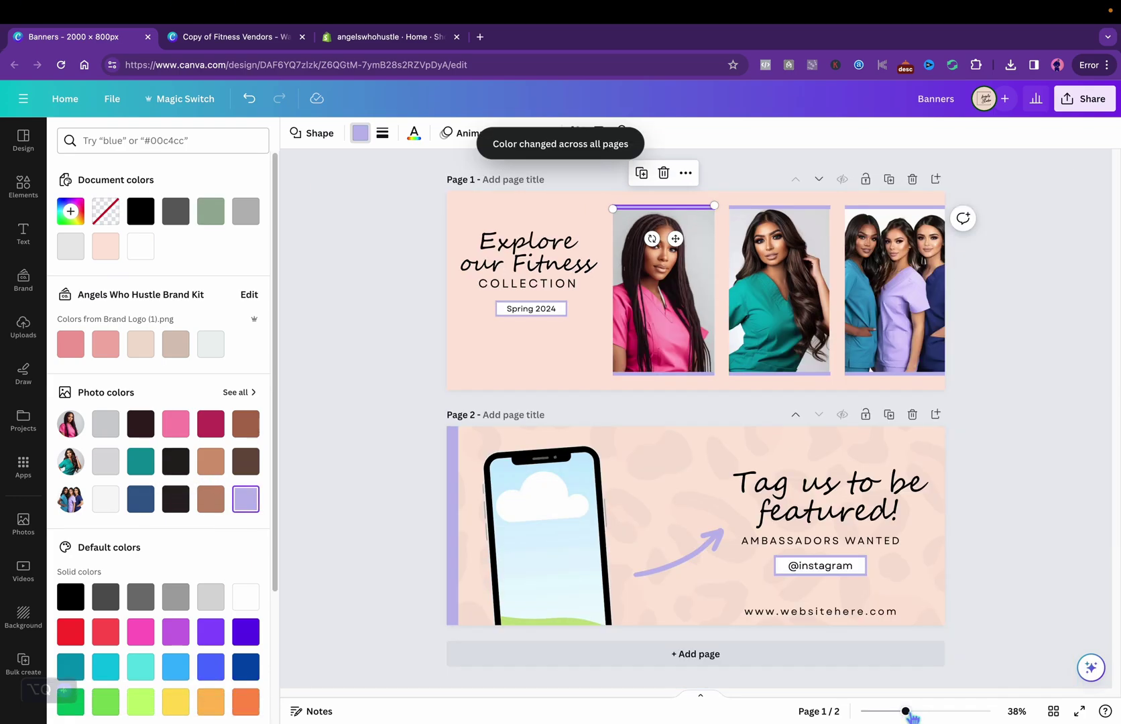
Step: Change the heading 'Explore our Fitness' to 'Explore our Scrub'
click(562, 271)
double_click(562, 268)
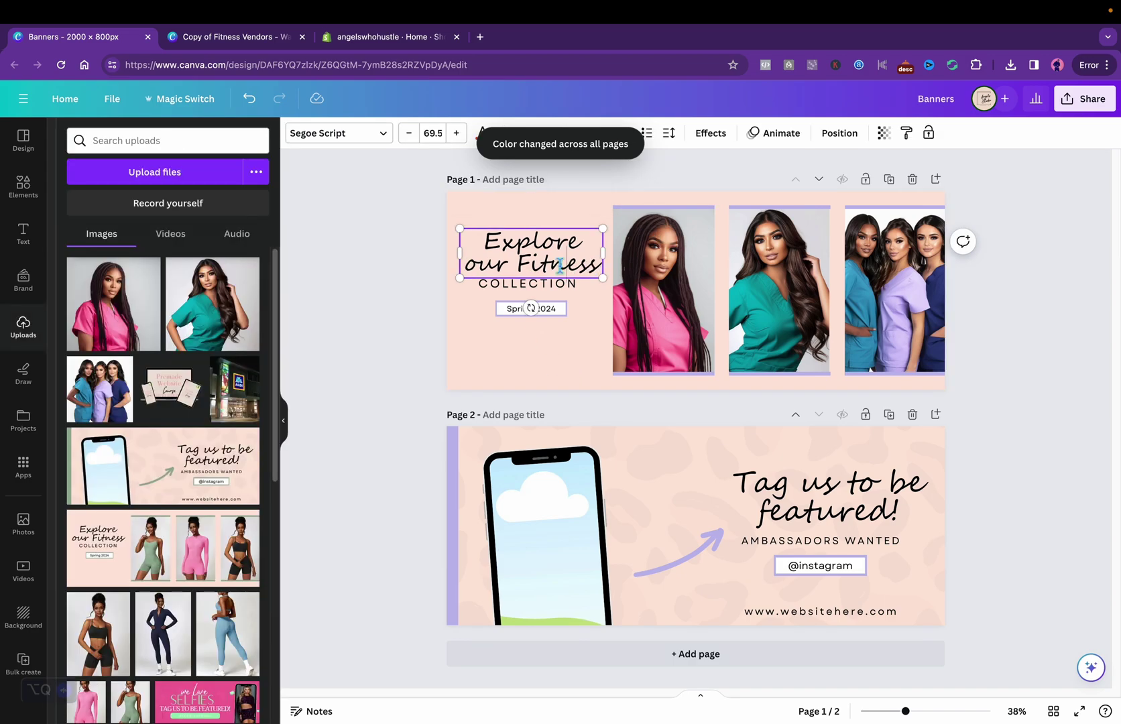
text(Scrub)
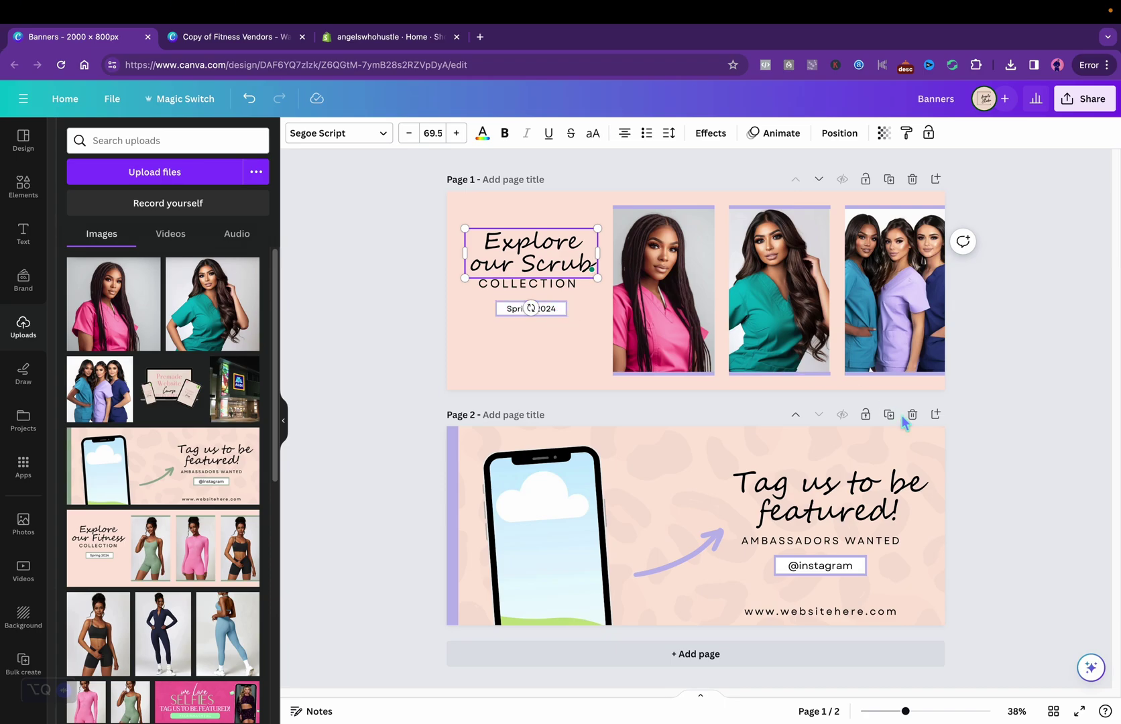
Step: Fill the page 2 phone screen with the scrubs photo and slightly enlarge the arrow
click(569, 492)
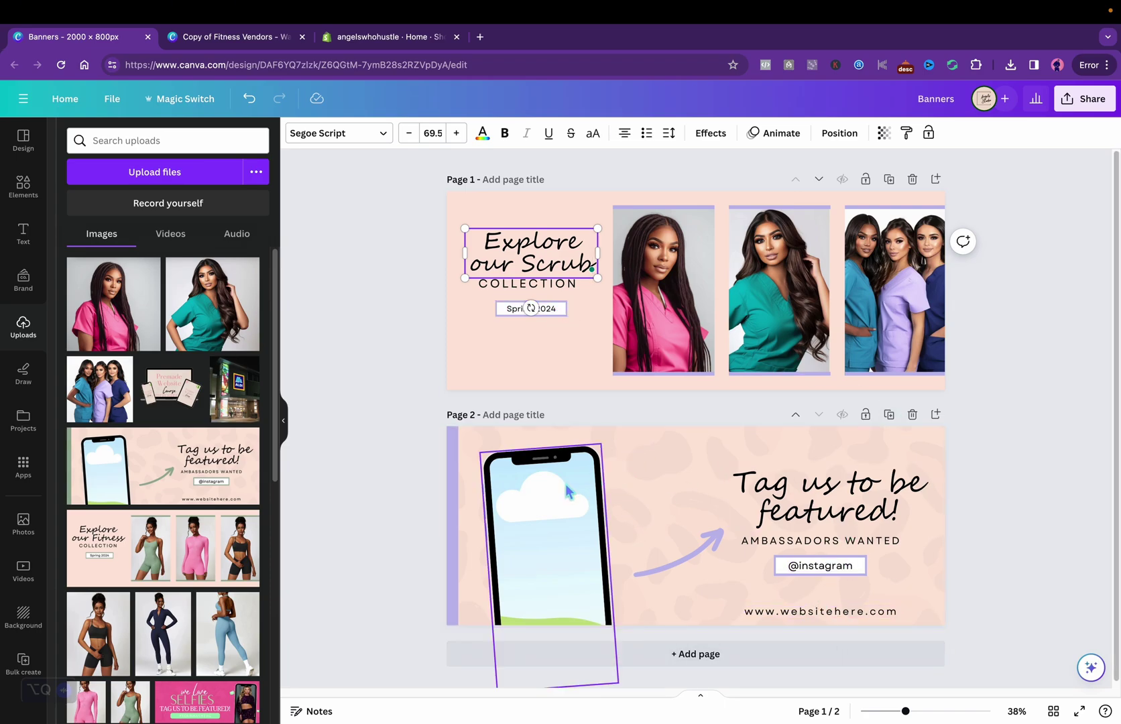
drag(163, 143, 594, 546)
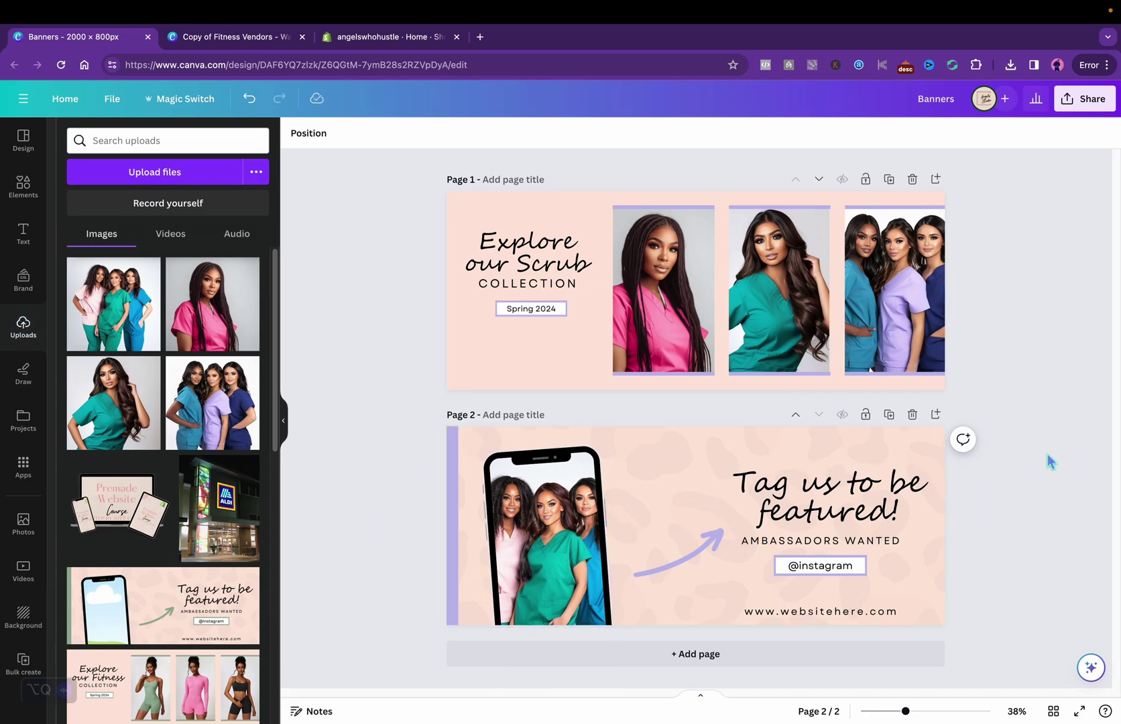
click(705, 546)
drag(730, 528, 706, 555)
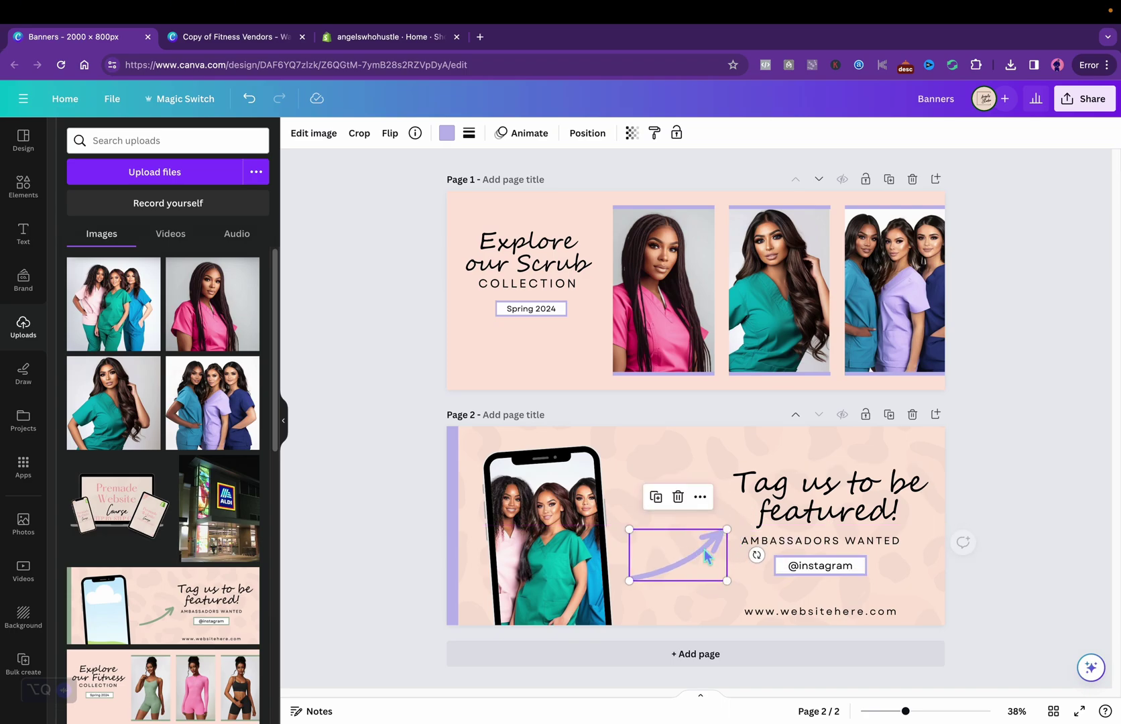
click(1050, 451)
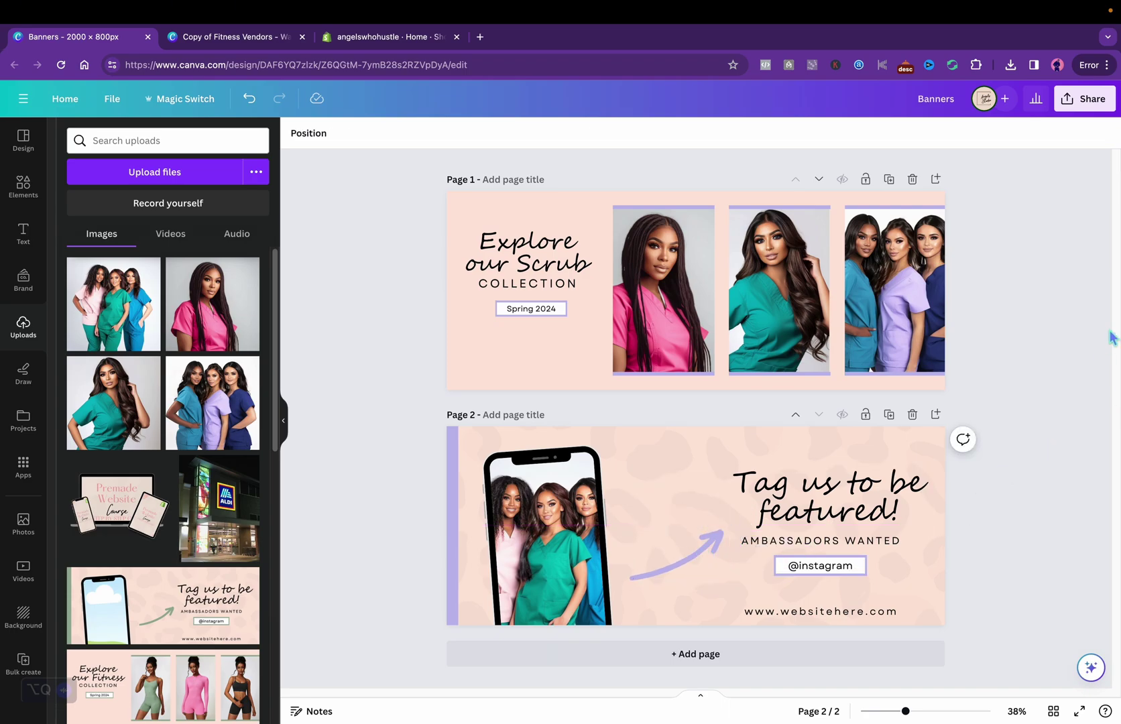
Step: Set the Banners design's collaboration link to 'Anyone with the link' can edit
click(1087, 102)
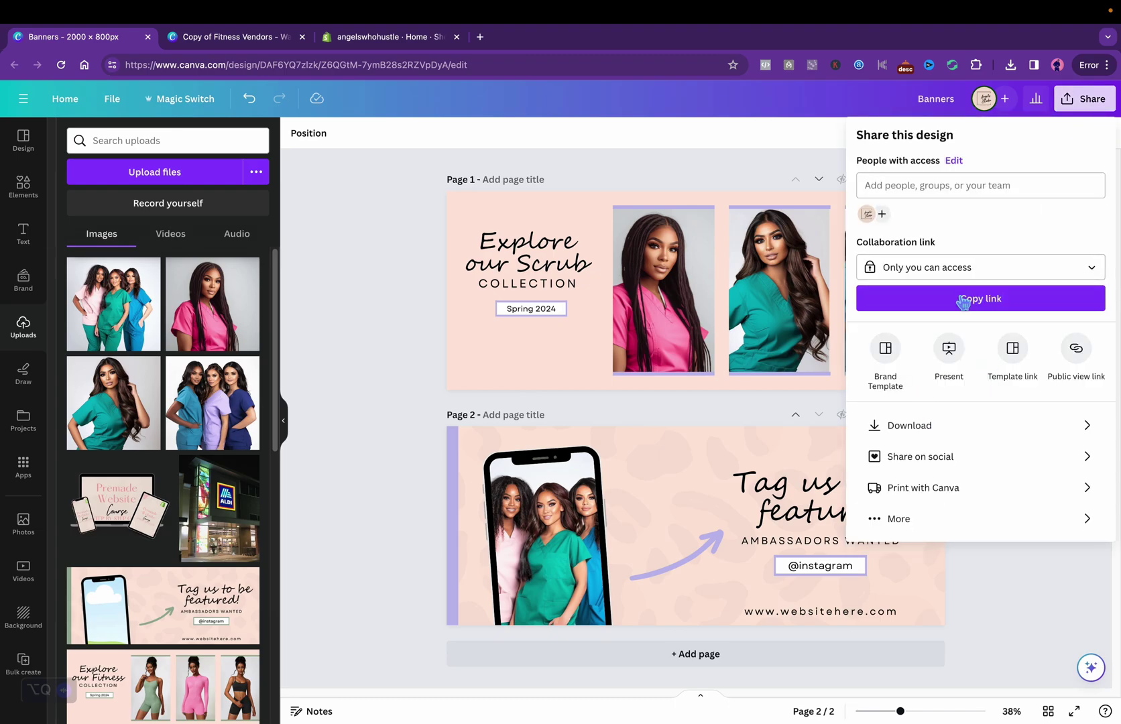
click(960, 275)
click(954, 354)
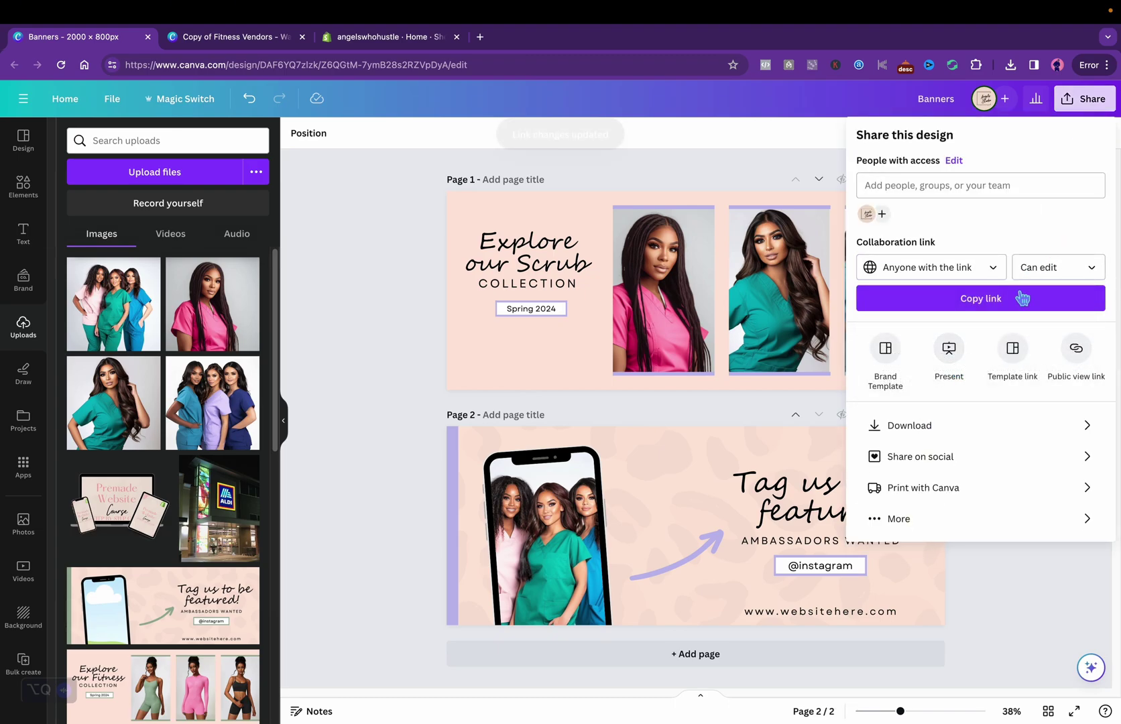
click(930, 441)
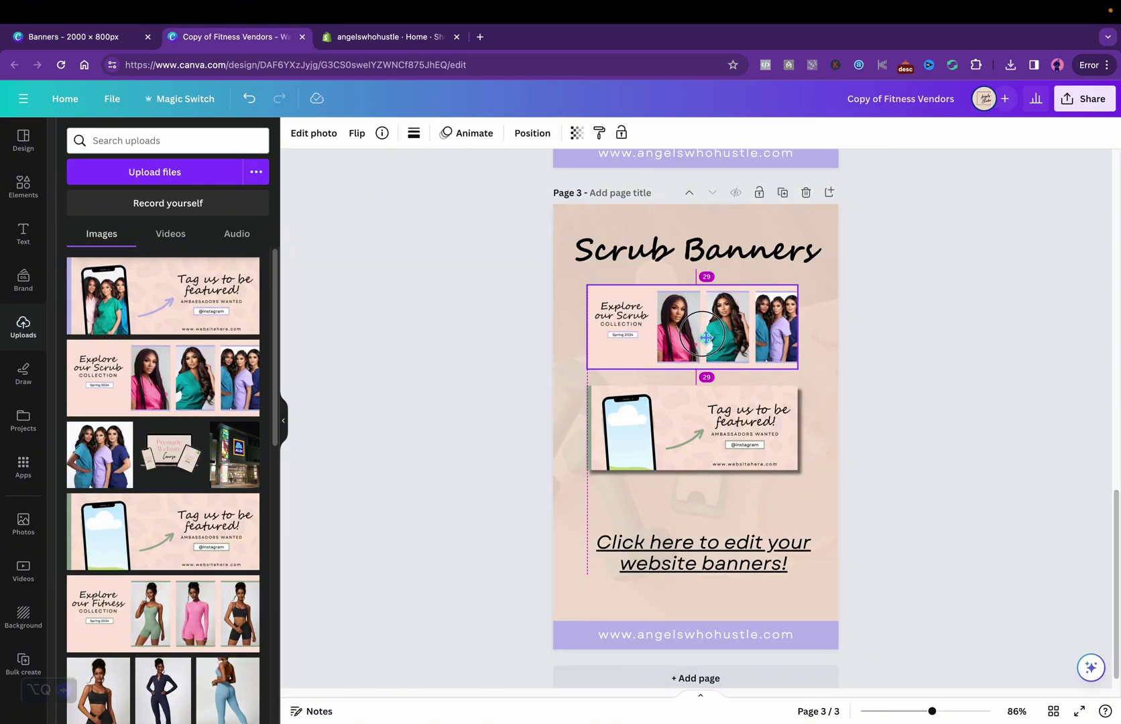
Step: Give the Explore our Scrub banner on page 3 a Drop shadow
drag(706, 338, 707, 338)
click(315, 136)
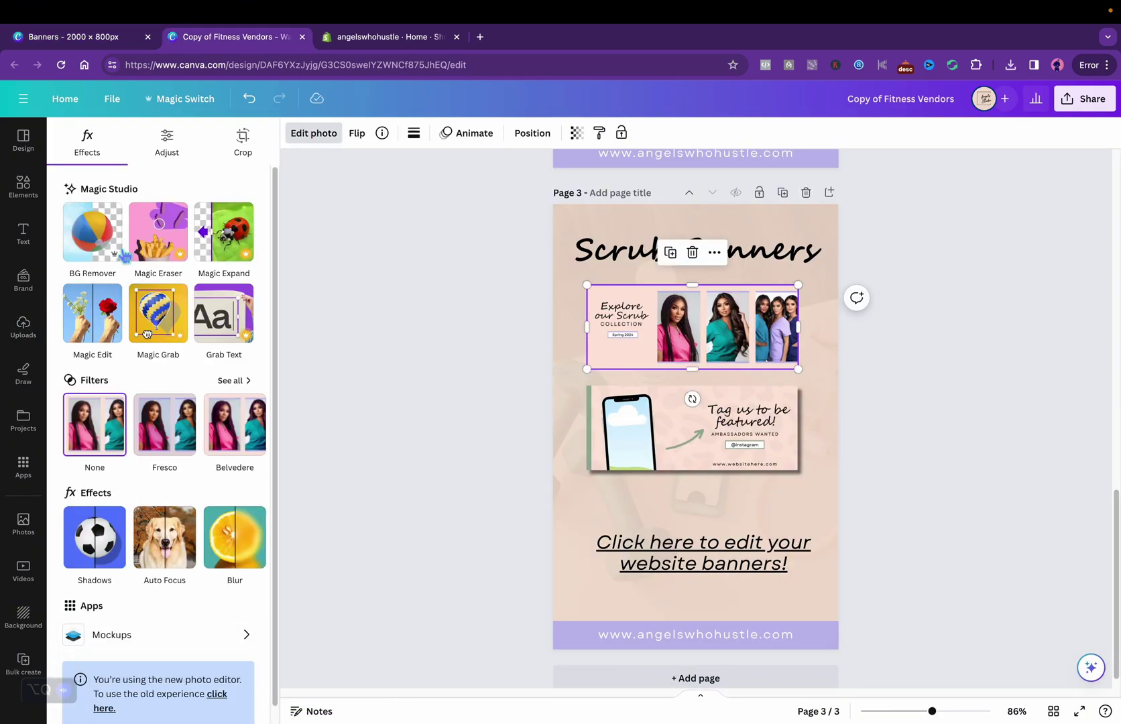
click(95, 539)
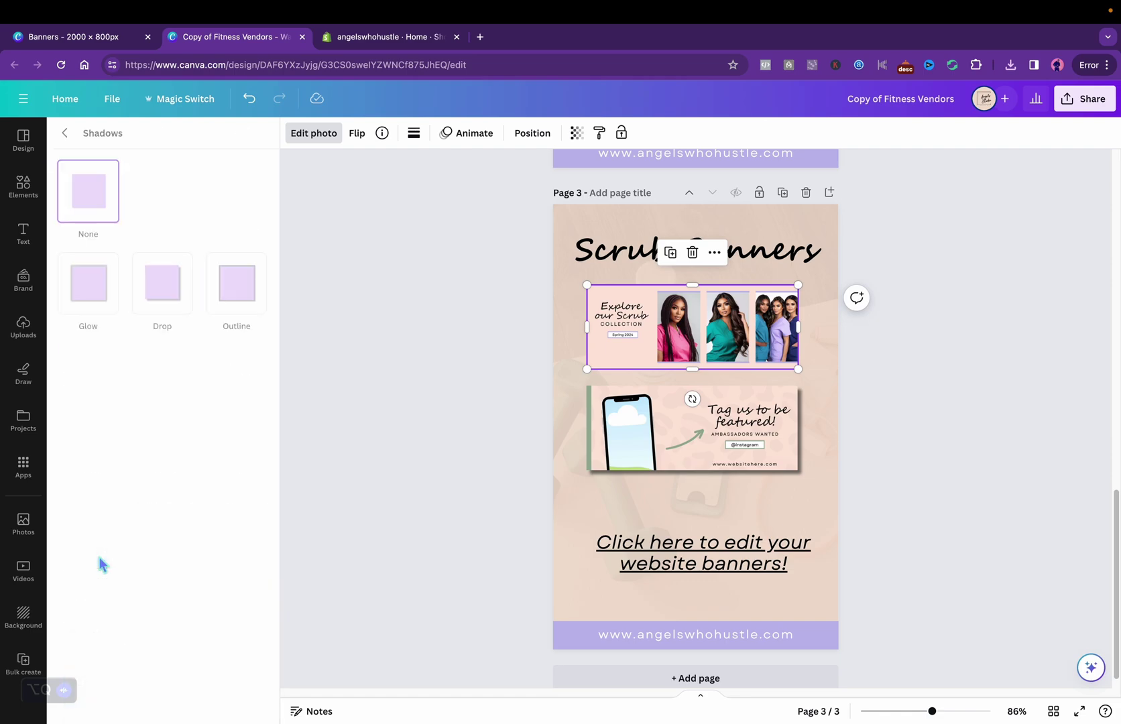
click(164, 287)
Step: Replace the old Tag us banner with the new upload, placed beneath the Explore banner
click(707, 445)
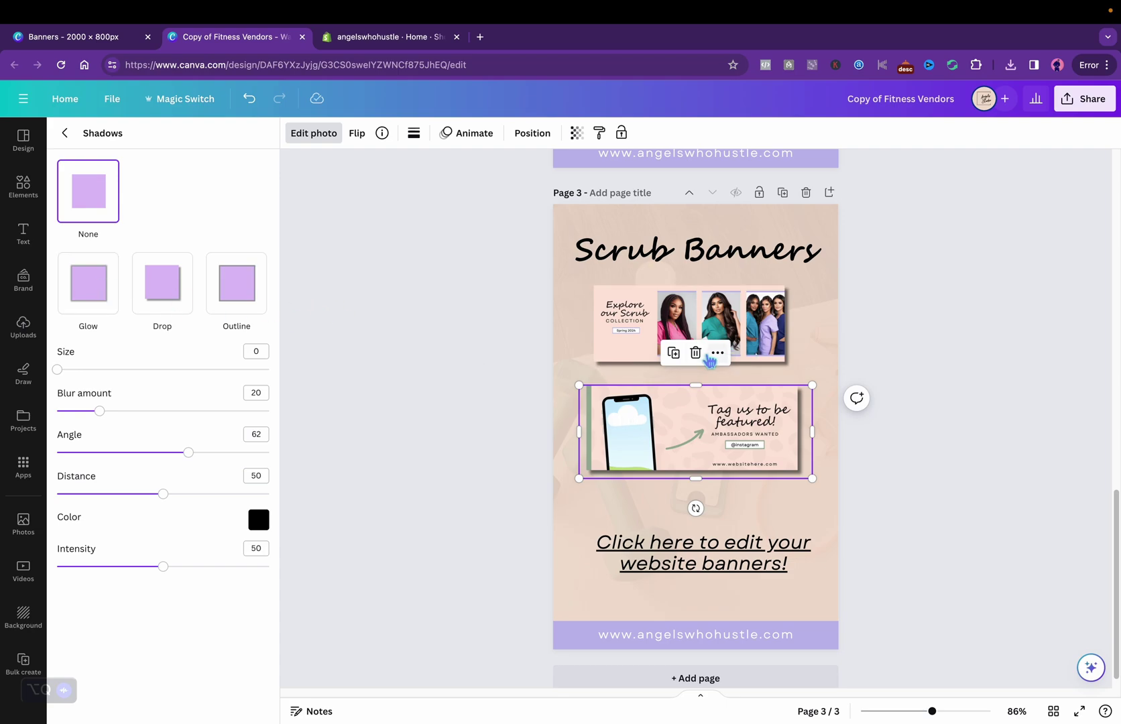
click(696, 353)
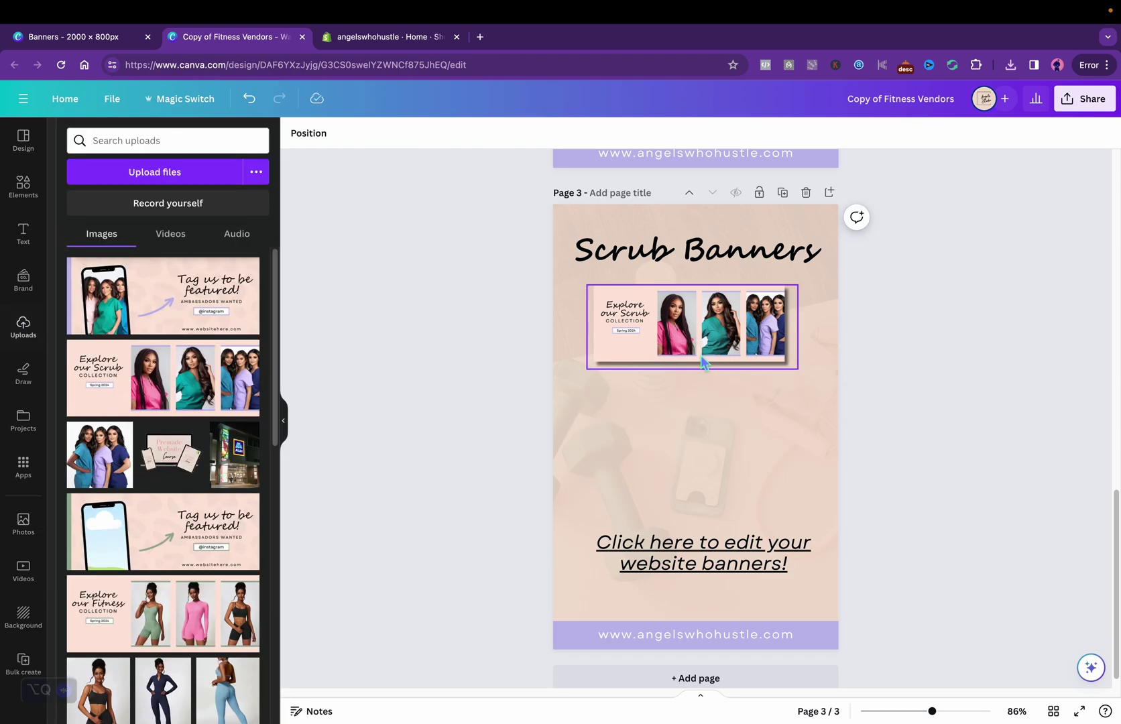
click(175, 326)
drag(714, 427, 712, 412)
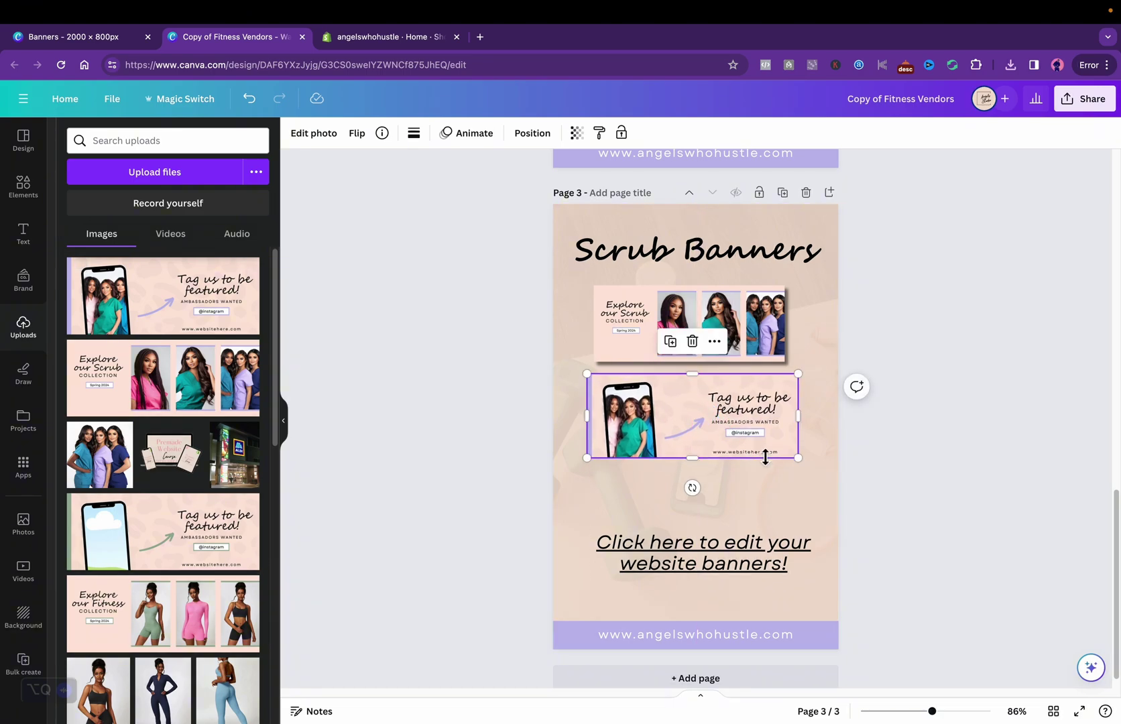
click(771, 343)
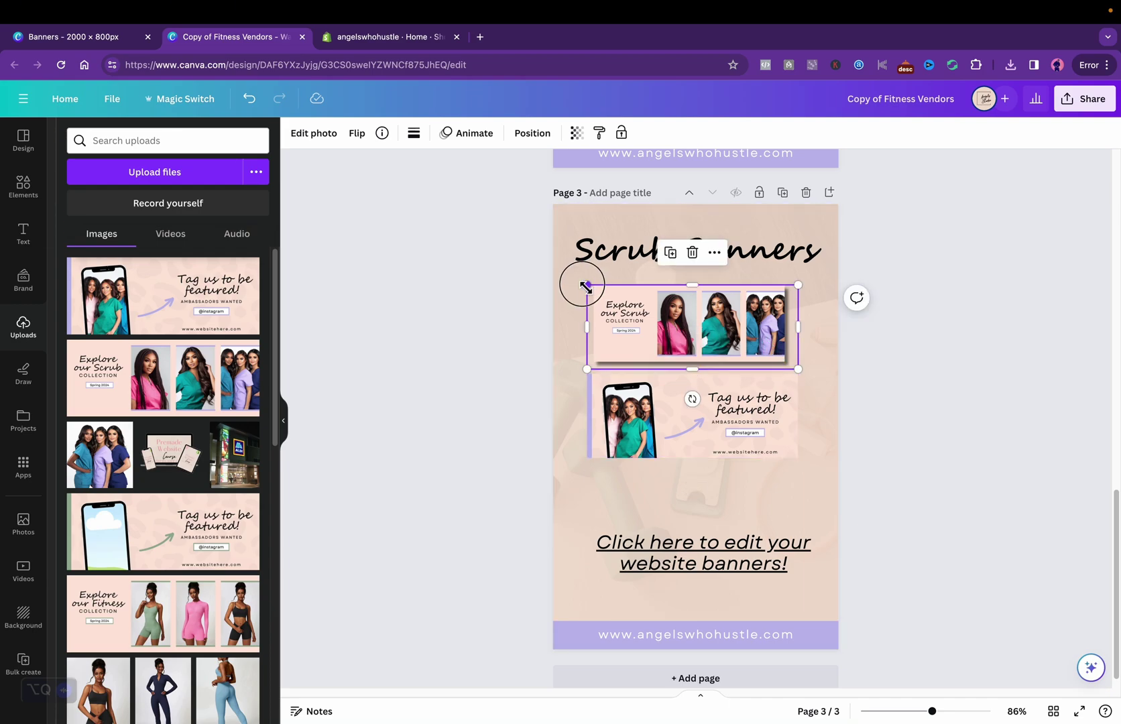
drag(585, 285, 587, 284)
Step: Apply a Drop shadow to the new Tag us banner
click(688, 395)
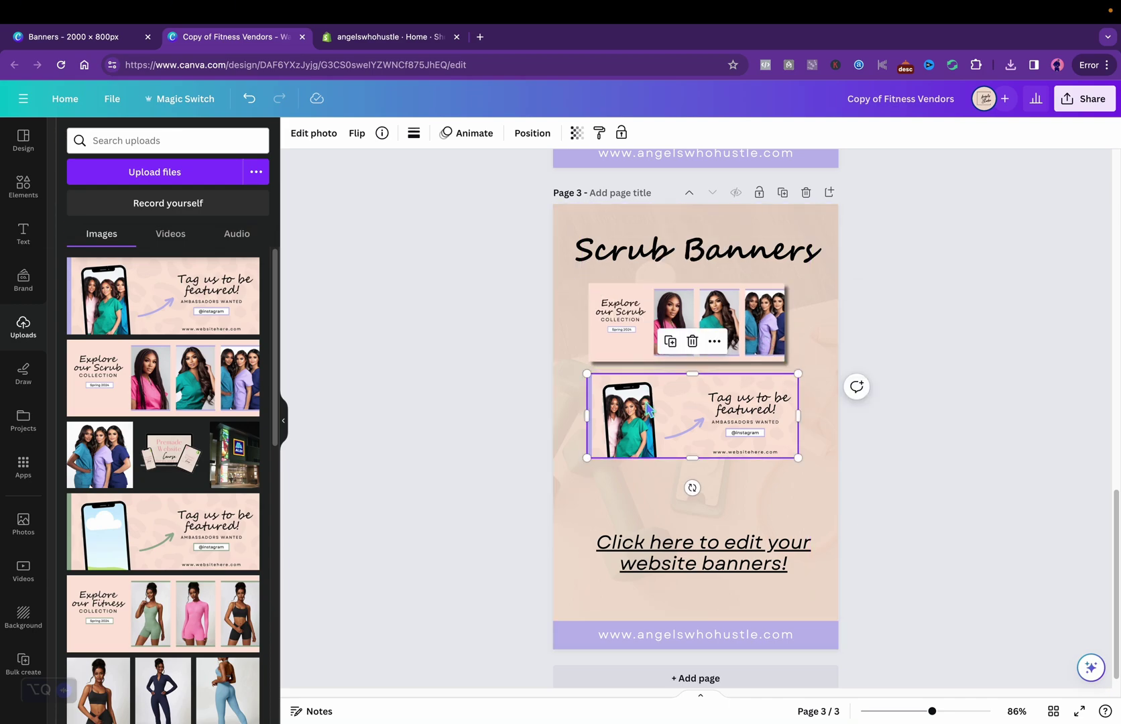
click(327, 137)
click(97, 554)
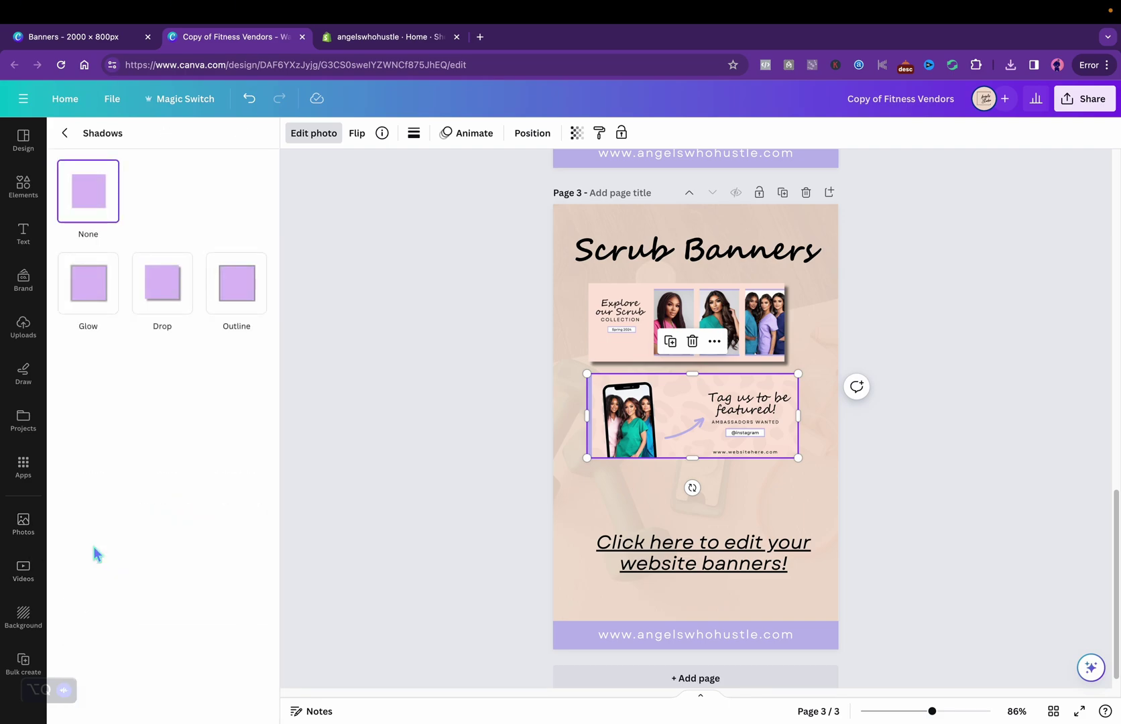
click(172, 297)
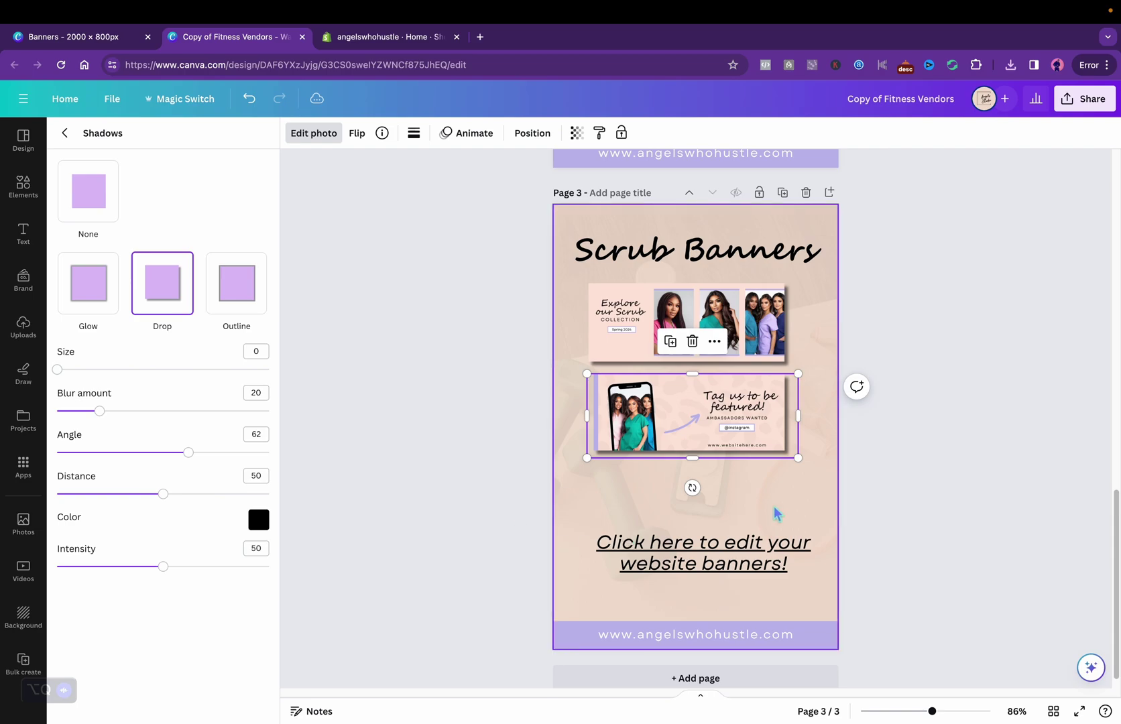
click(1004, 482)
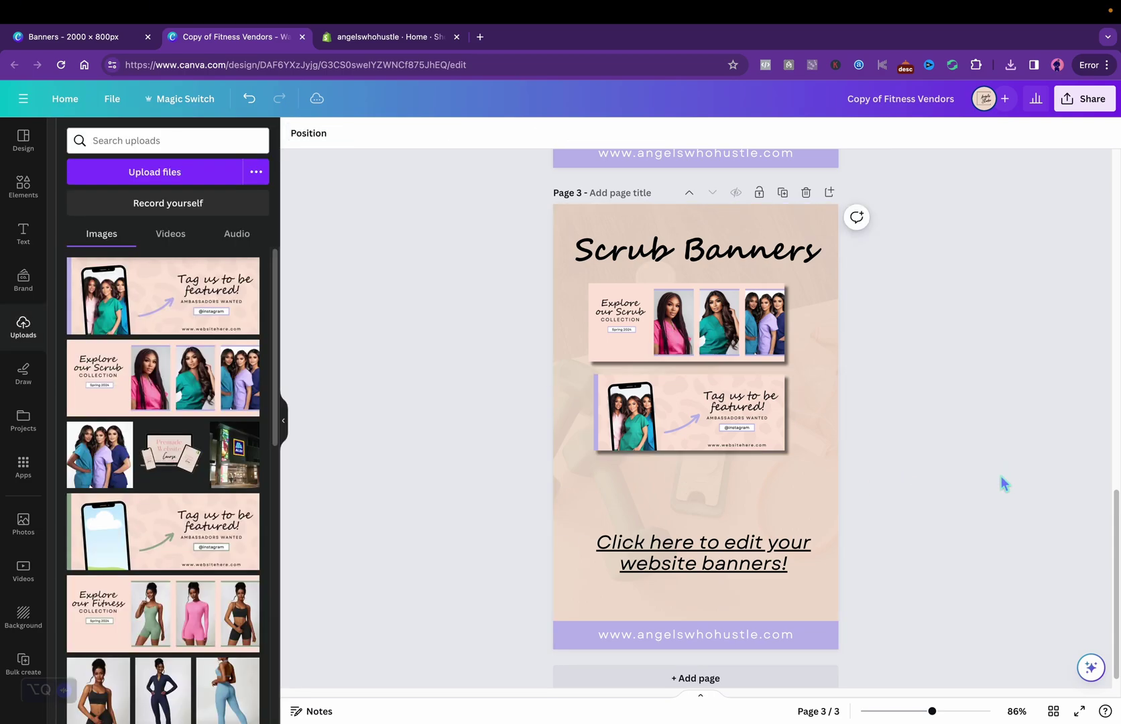
Step: Resize the Tag us banner and align both banners together on the page
click(775, 567)
click(954, 438)
click(743, 405)
drag(587, 459, 581, 460)
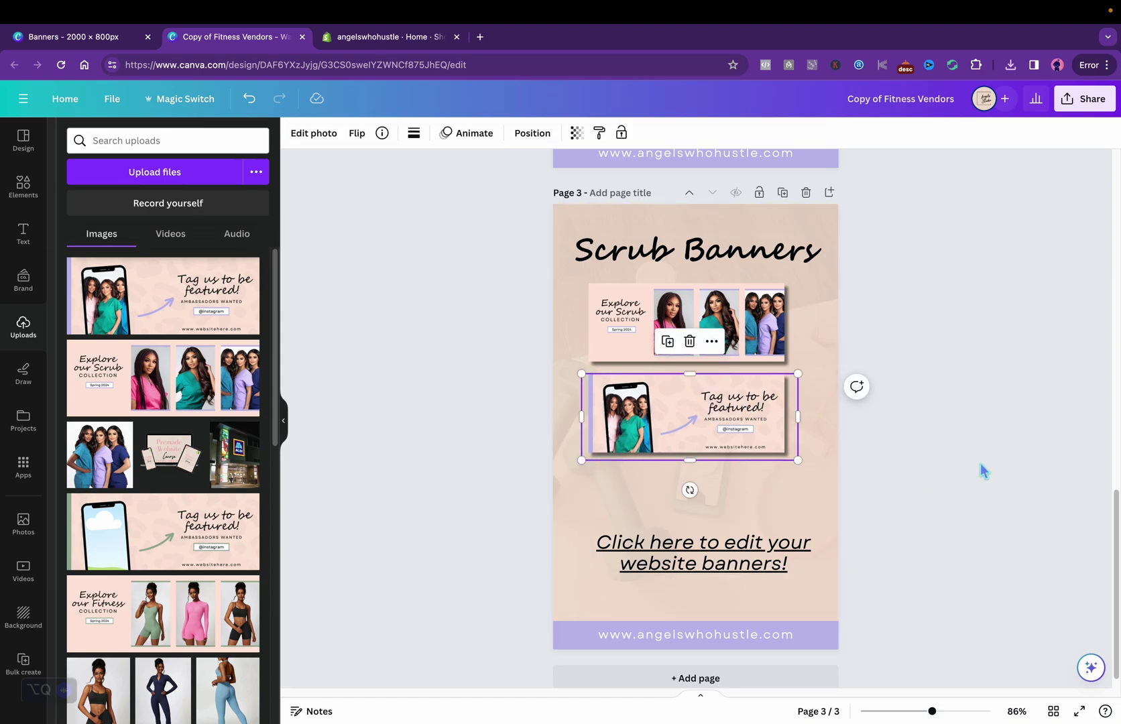
shift+click(691, 315)
drag(633, 425, 659, 445)
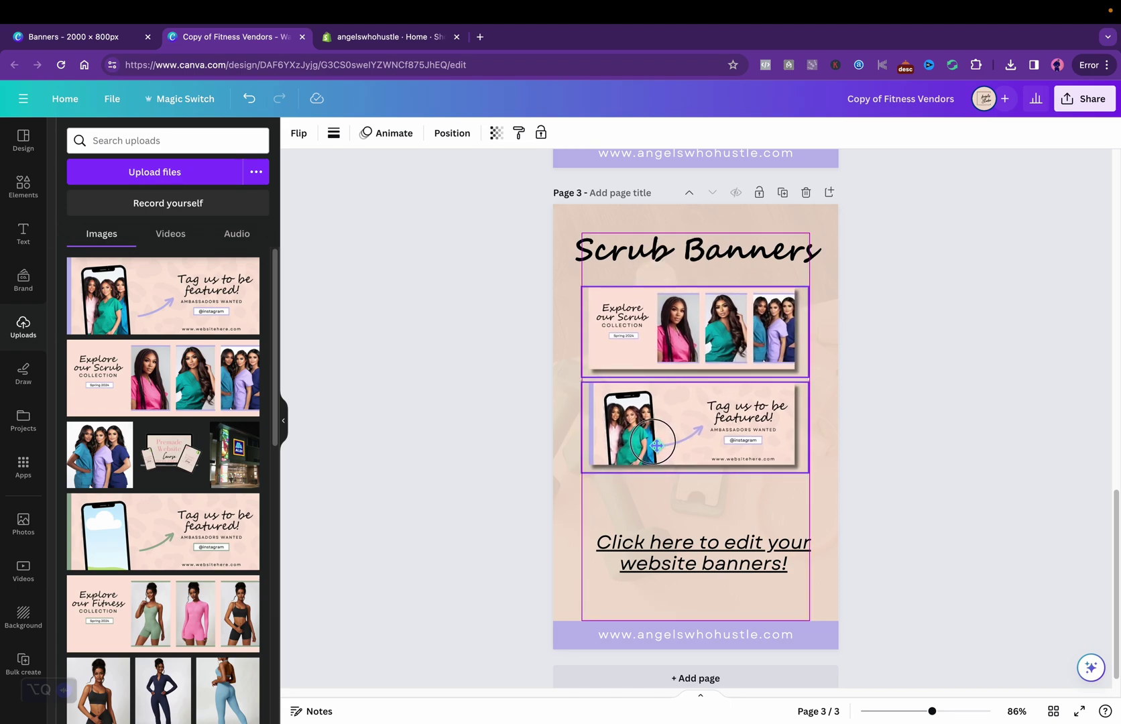
drag(655, 444, 655, 445)
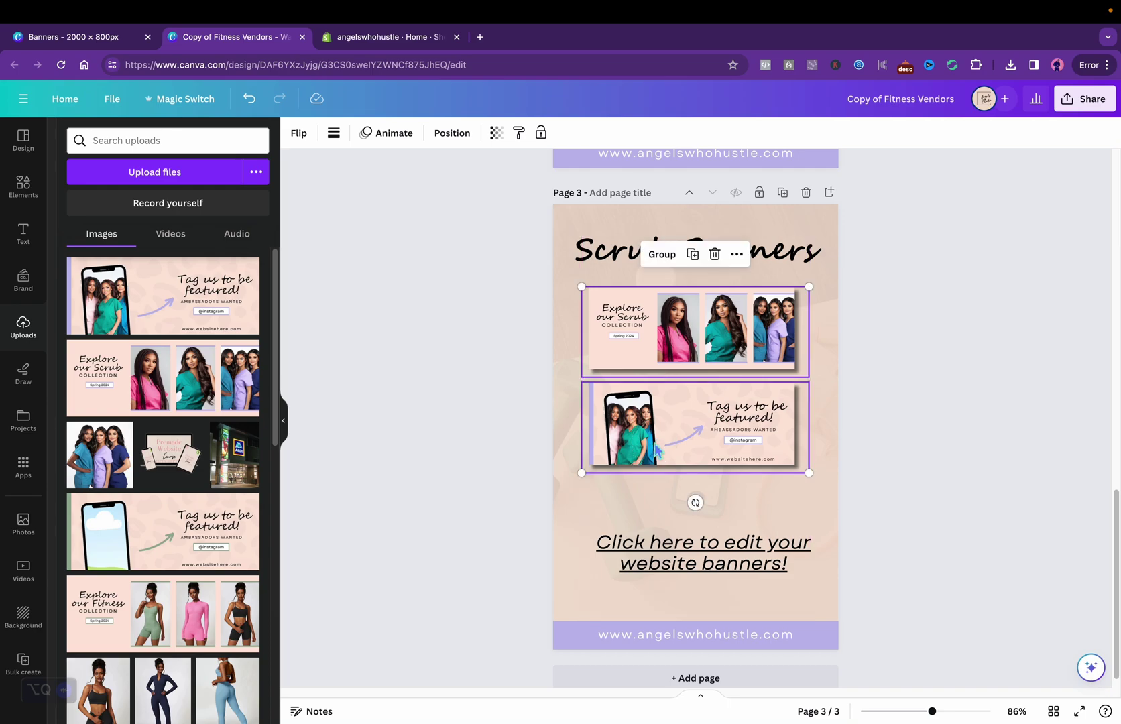
click(580, 510)
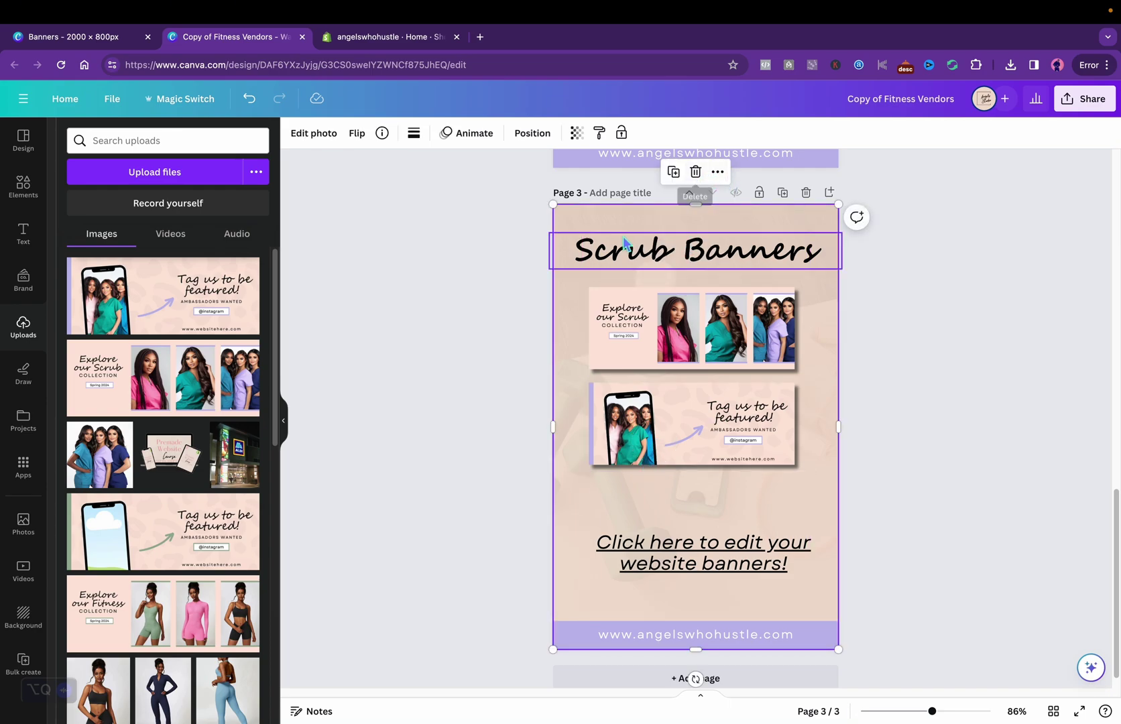
Step: Delete the old background and stretch a hospital corridor photo across all of page 3
mouse_move(602, 224)
mouse_down()
mouse_move(686, 222)
mouse_move(618, 223)
mouse_up()
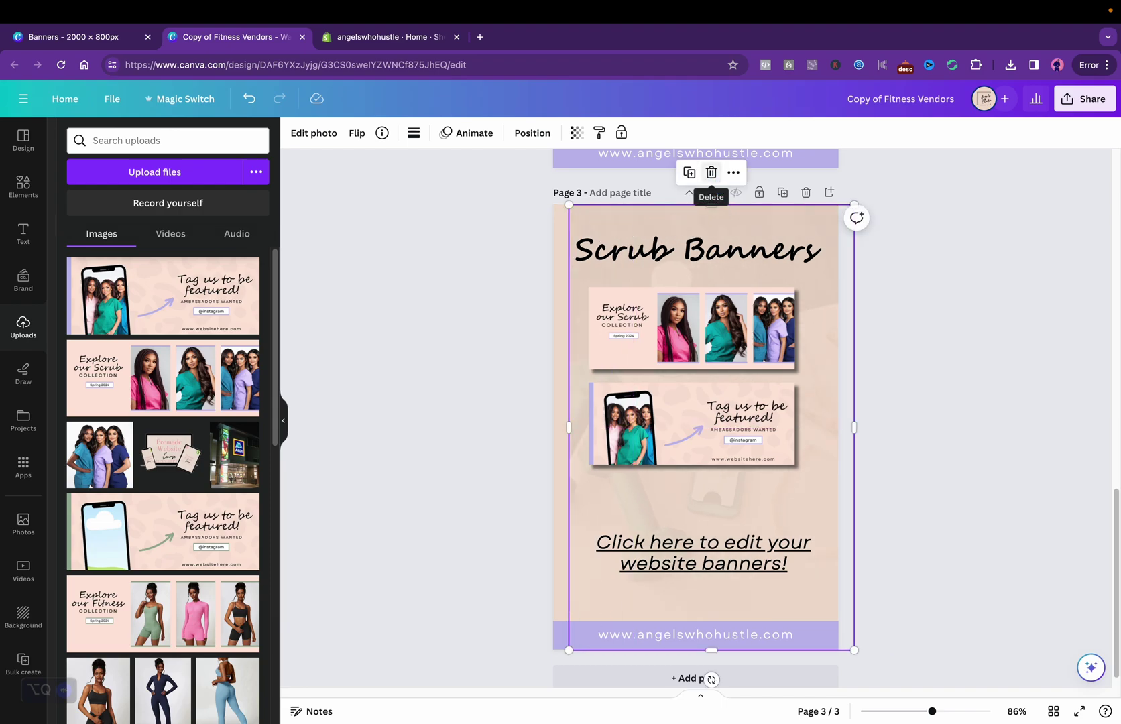
click(712, 173)
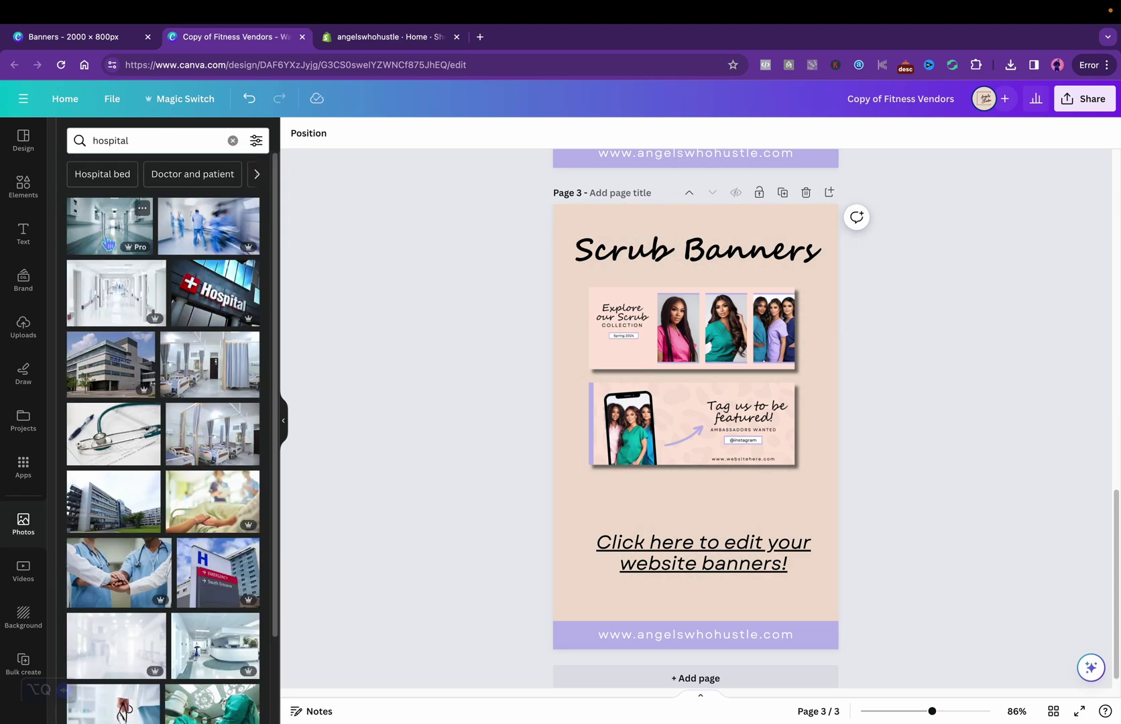
click(108, 227)
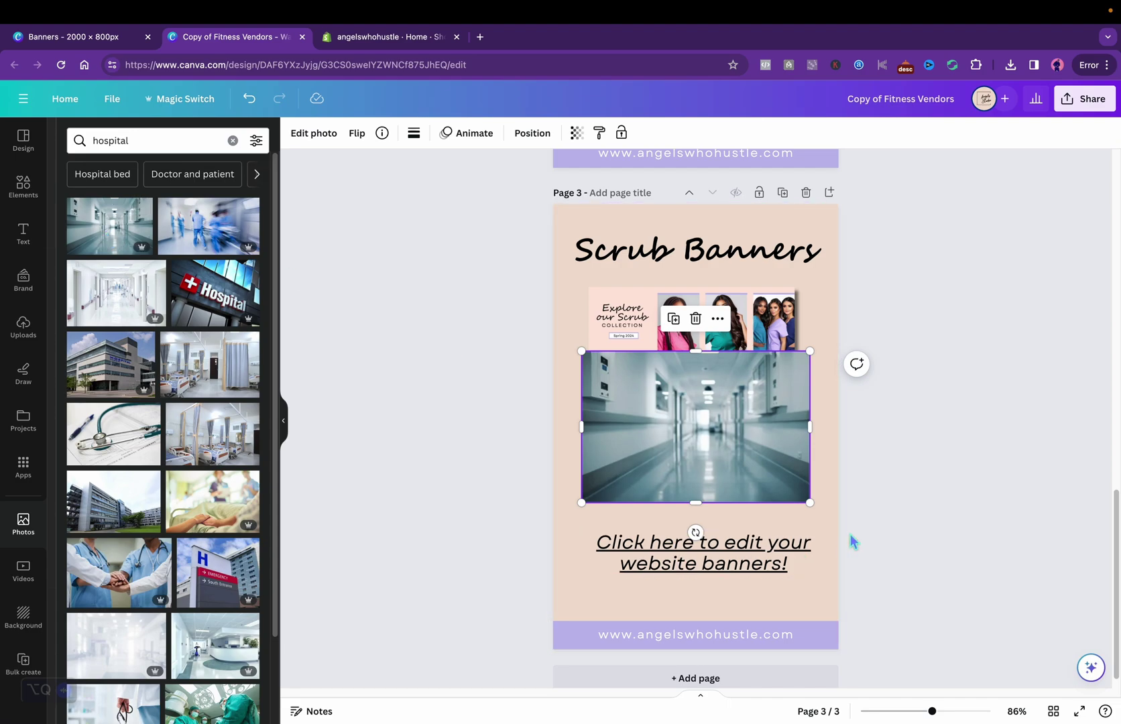
drag(702, 444, 678, 280)
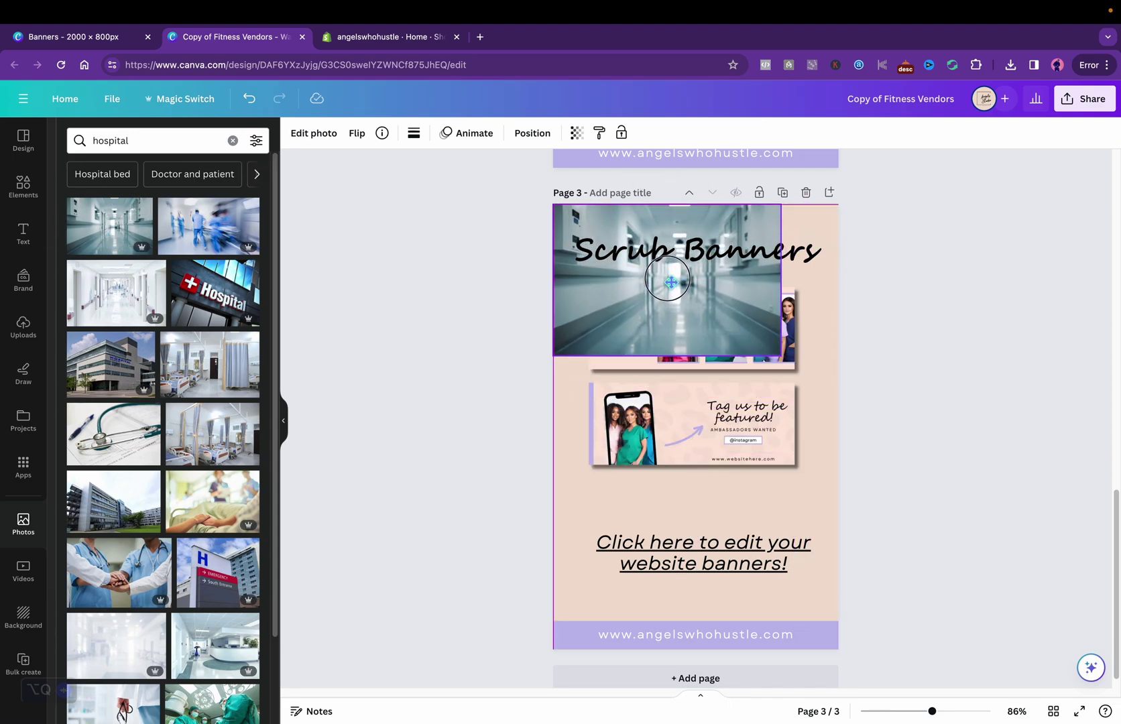
drag(782, 356, 838, 394)
drag(702, 395, 722, 650)
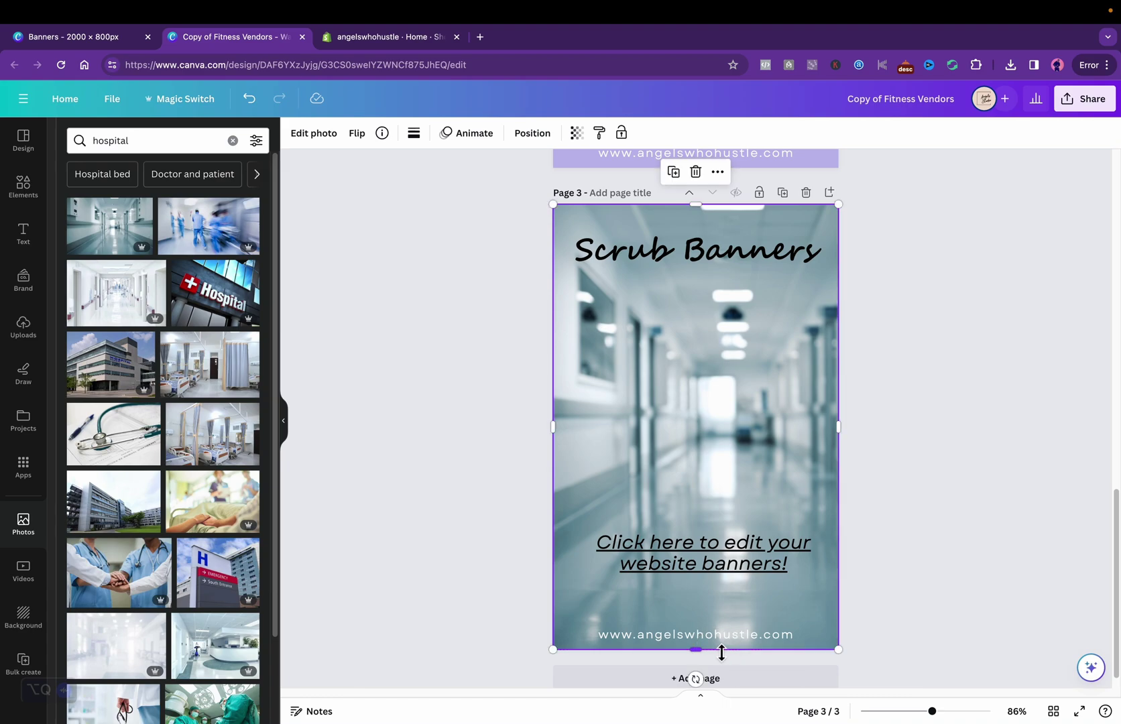
Step: Fade the corridor photo to transparency 9 and send it to the back
click(578, 134)
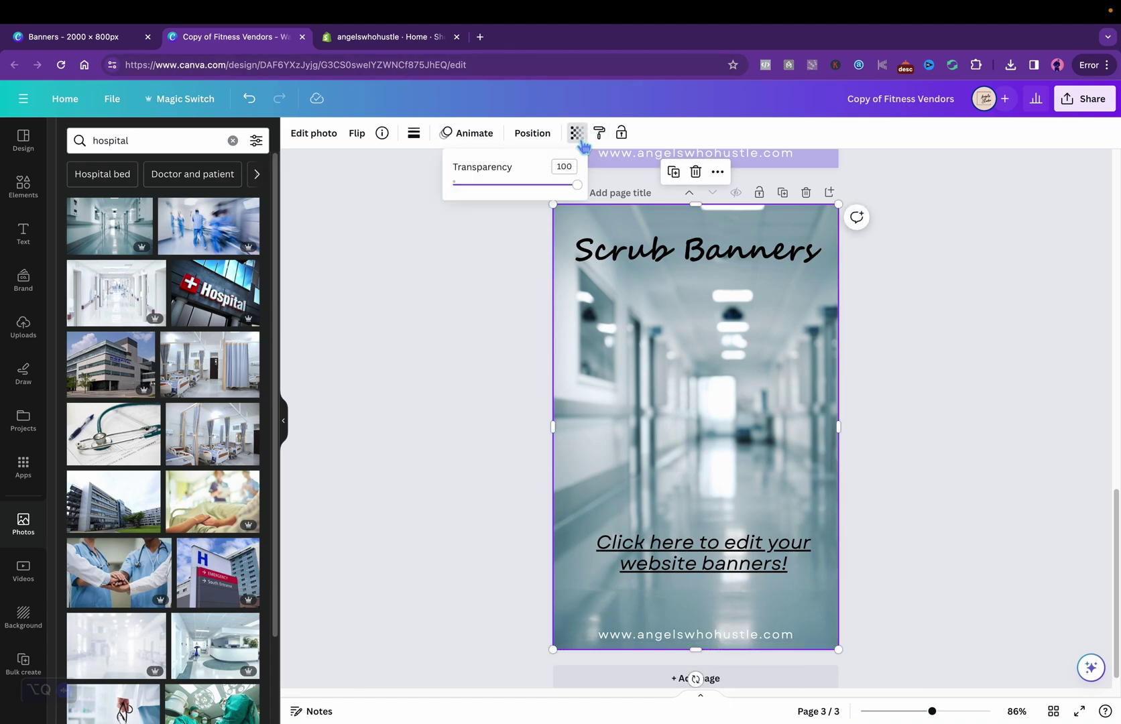
drag(584, 190, 470, 197)
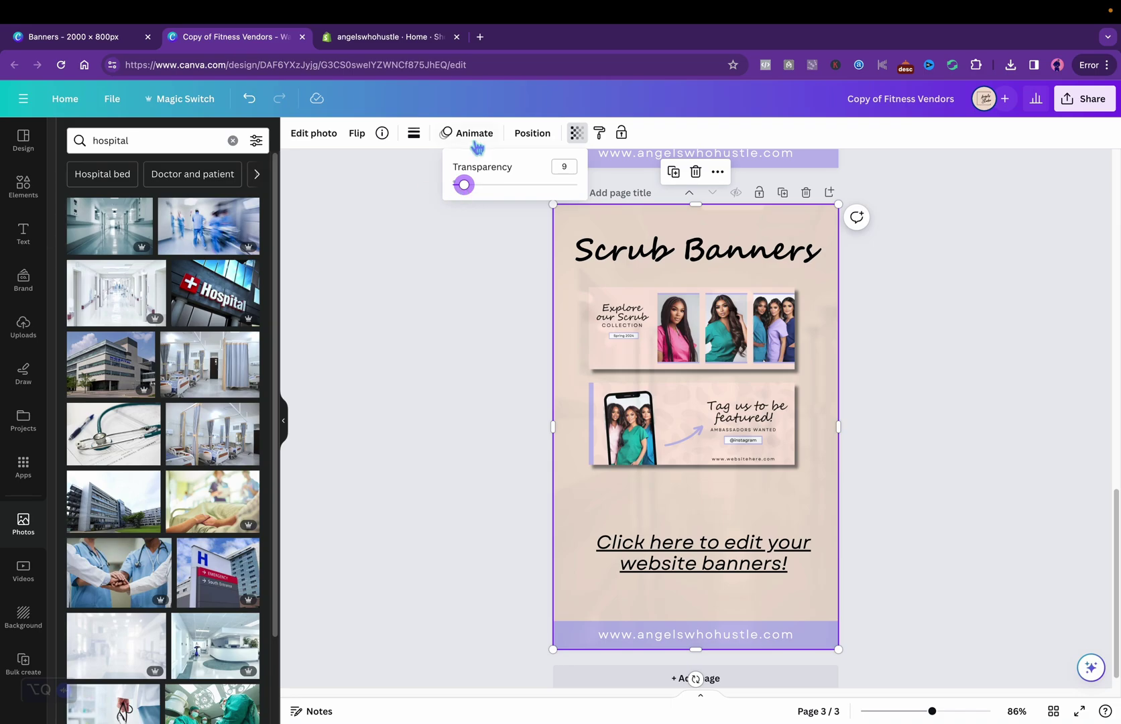
click(532, 134)
click(191, 194)
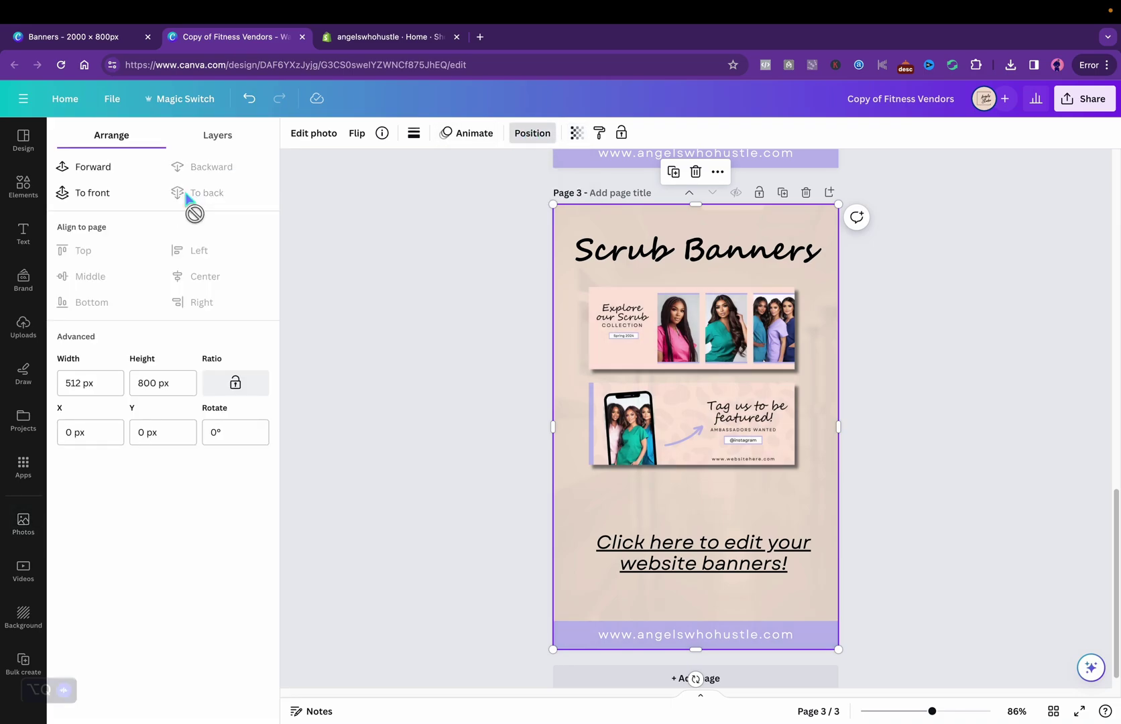
click(997, 561)
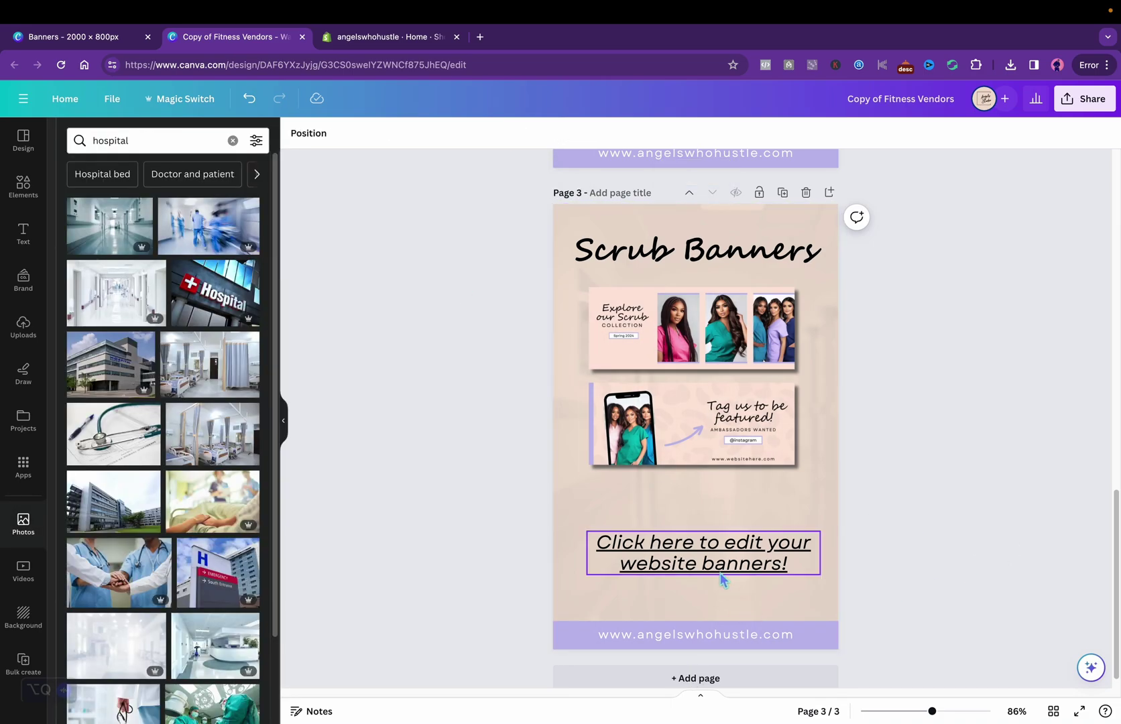
click(723, 554)
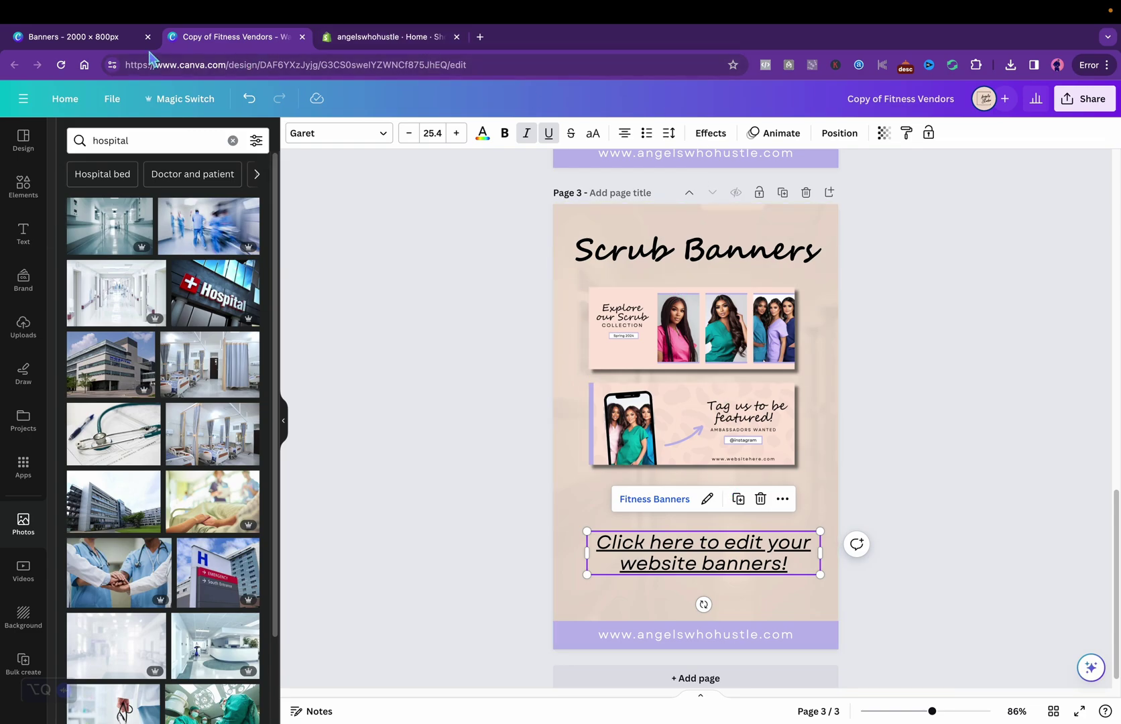
Step: Create and copy a template link for the Banners design, then go back to Copy of Fitness Vendors
click(94, 45)
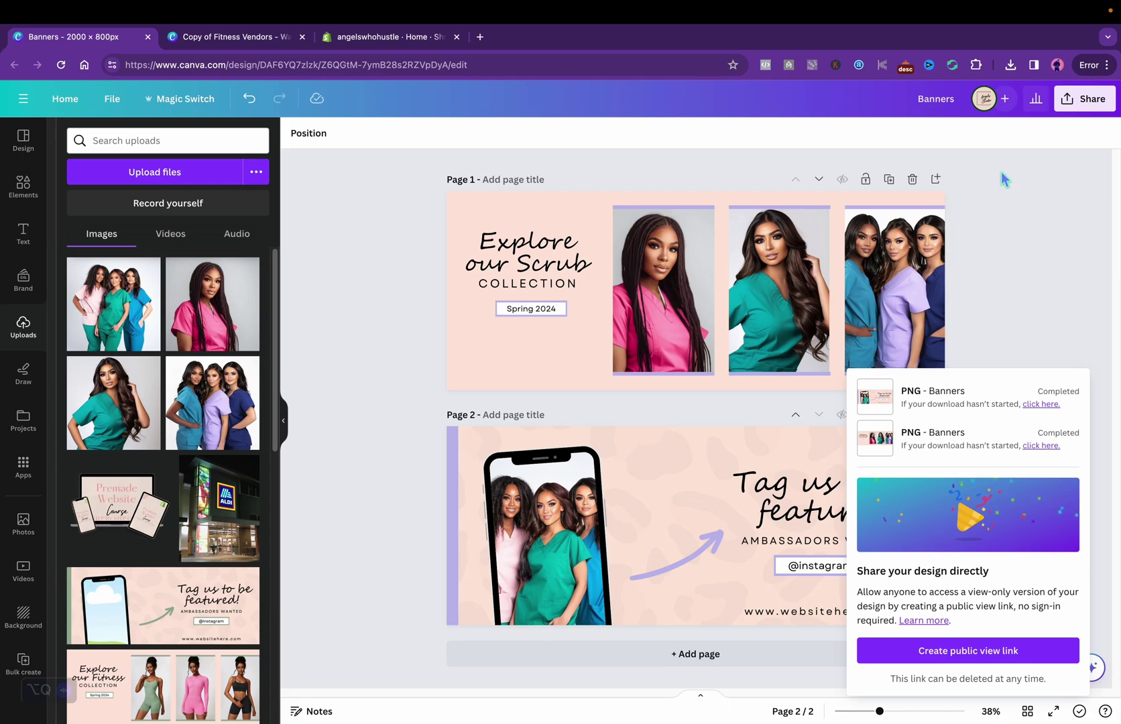
click(1090, 112)
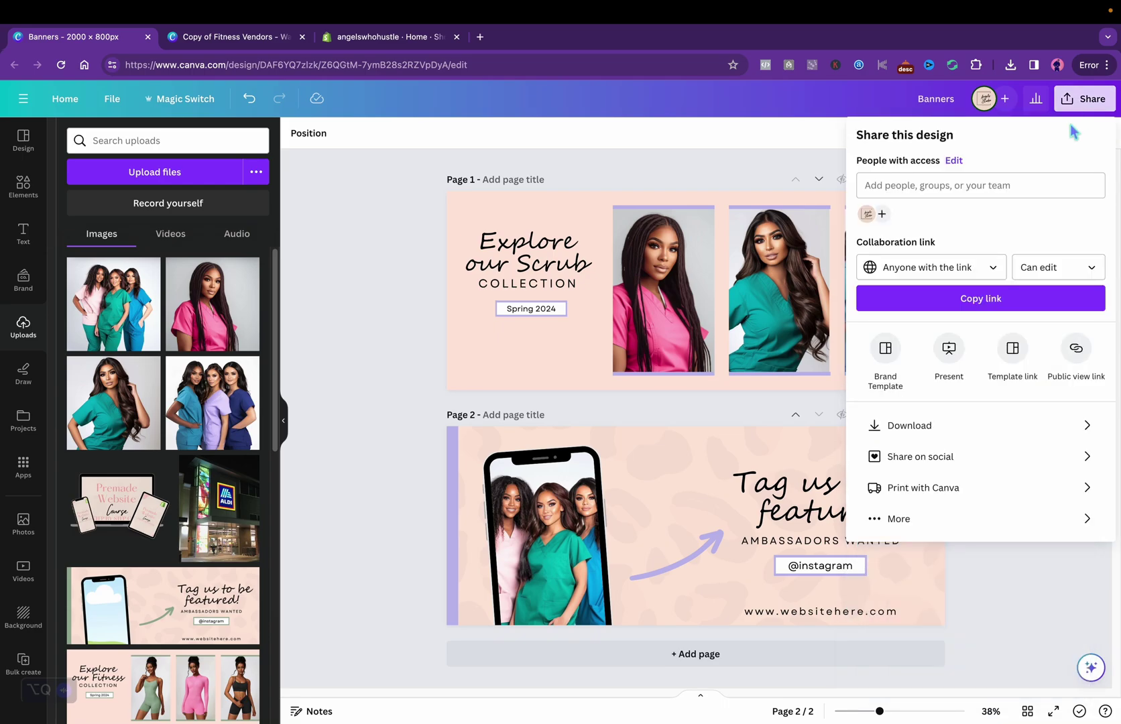
click(1013, 350)
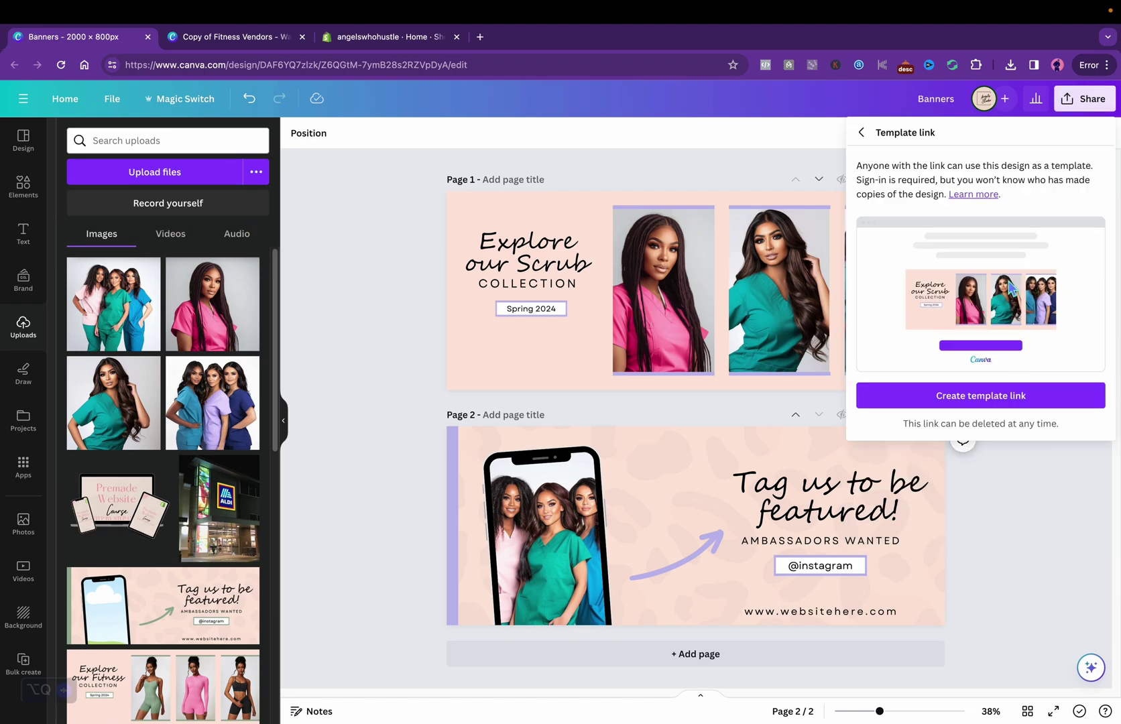
click(999, 395)
click(1080, 387)
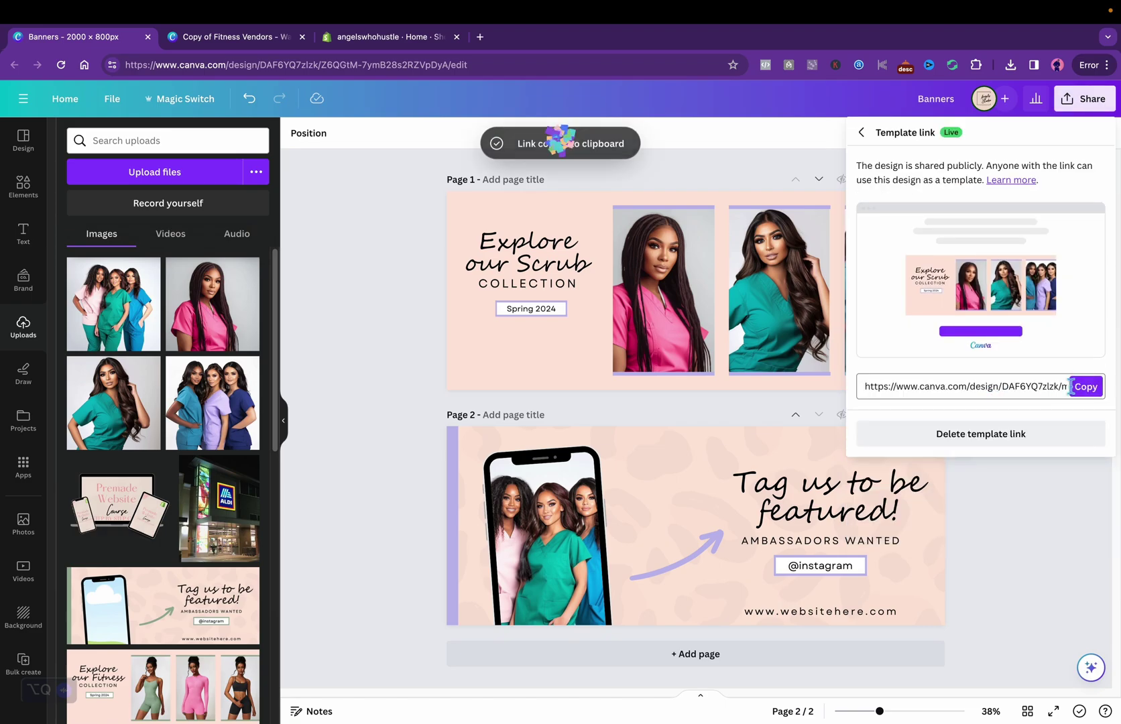
click(236, 37)
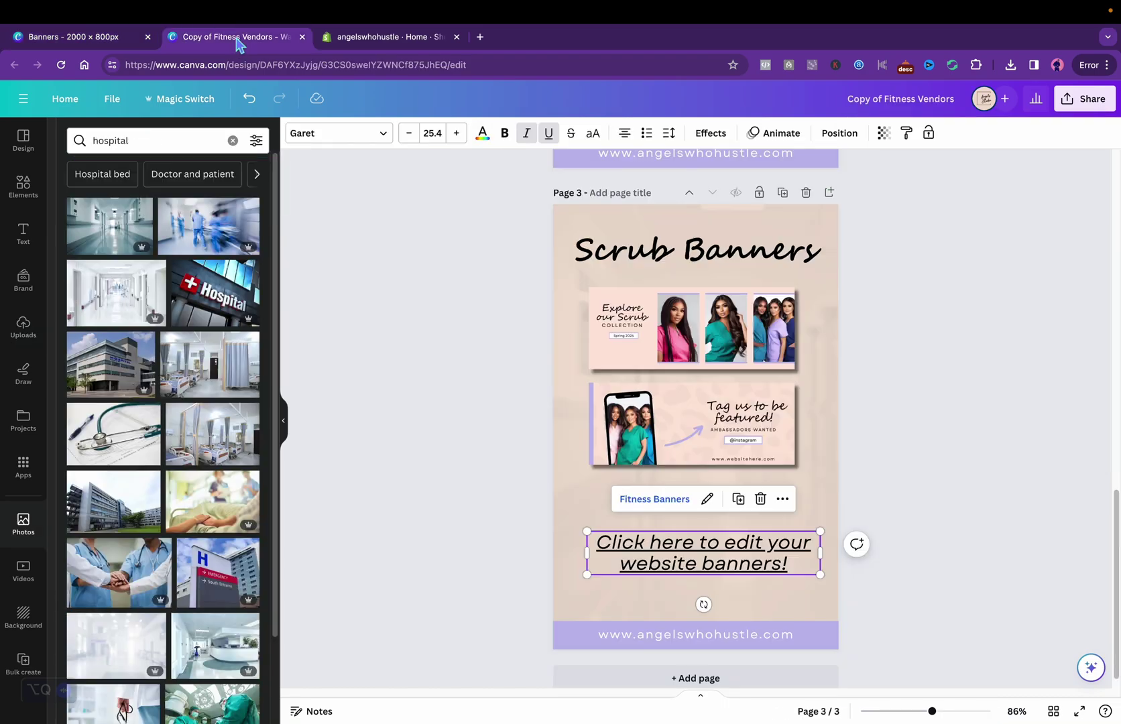
Step: Swap the banners text's old link for the pasted Banners template link
click(715, 508)
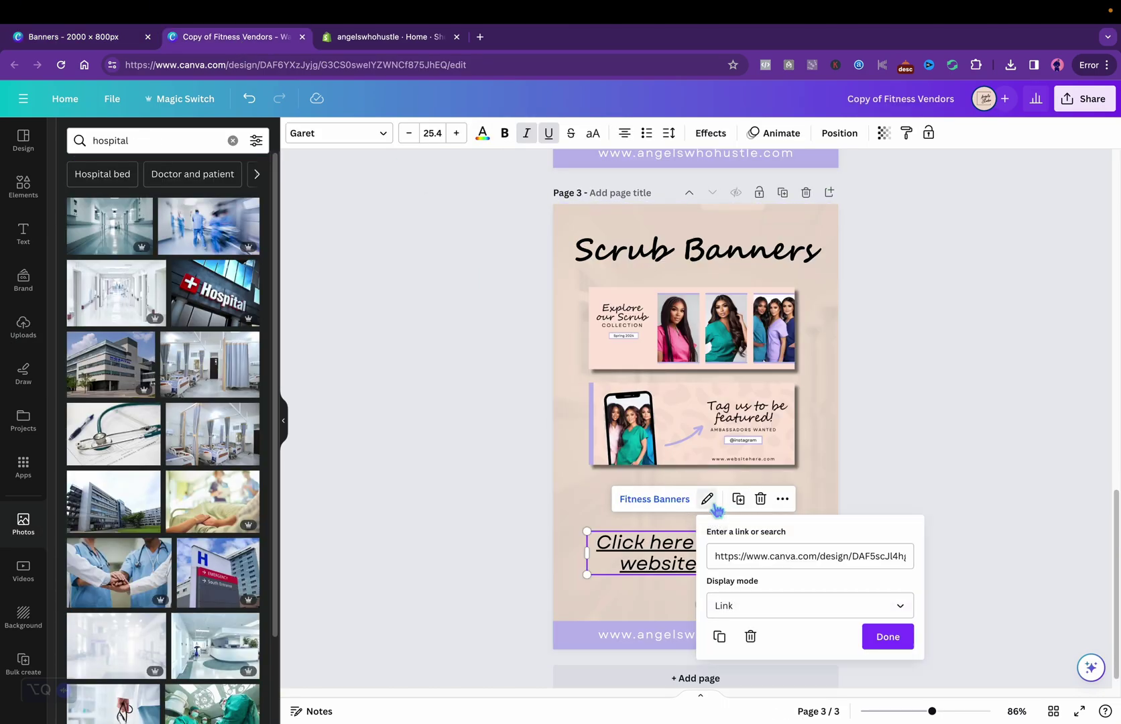
click(751, 636)
click(770, 499)
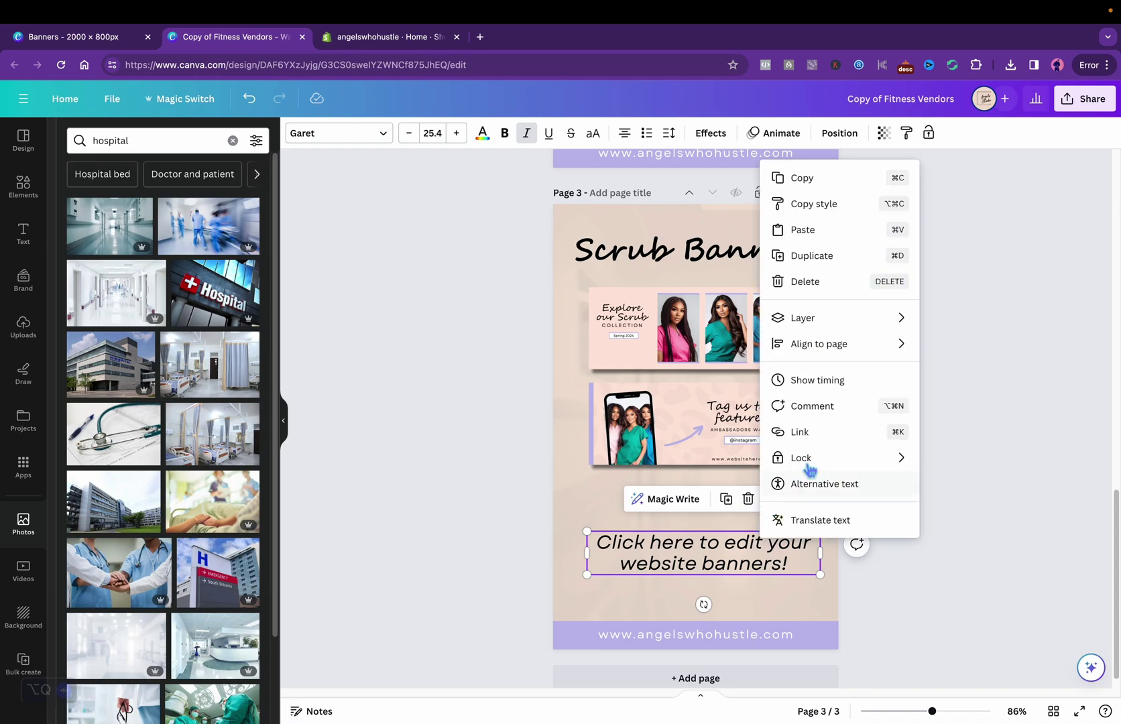
click(799, 433)
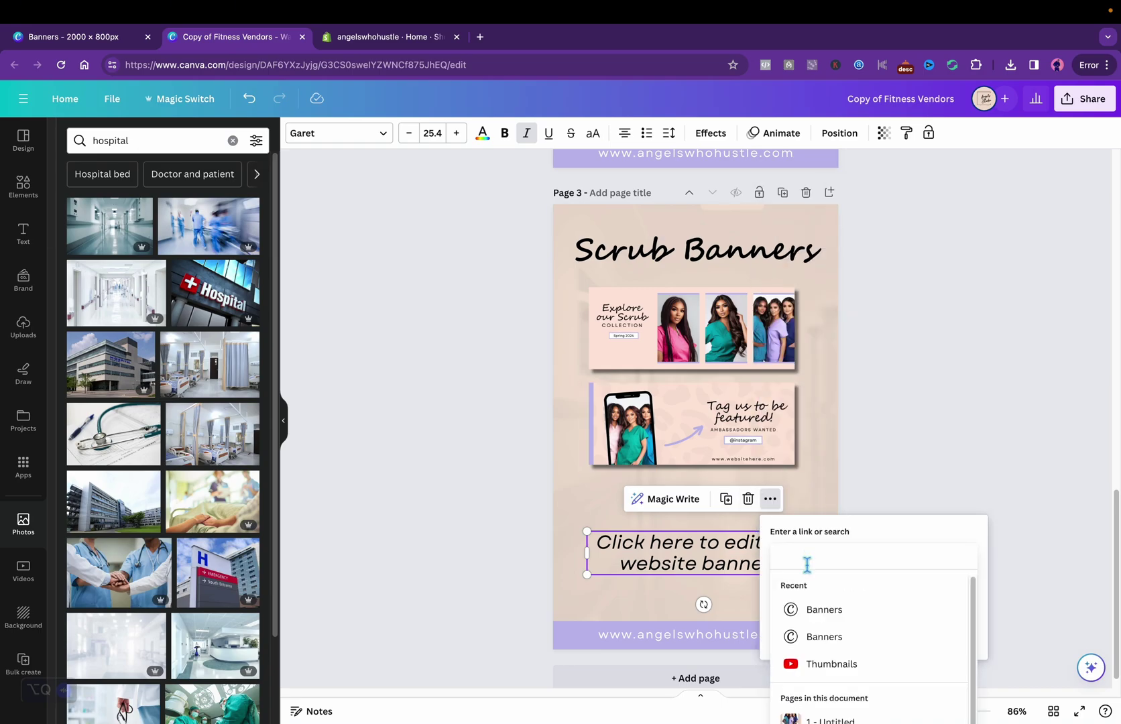
key(super+v)
key(Return)
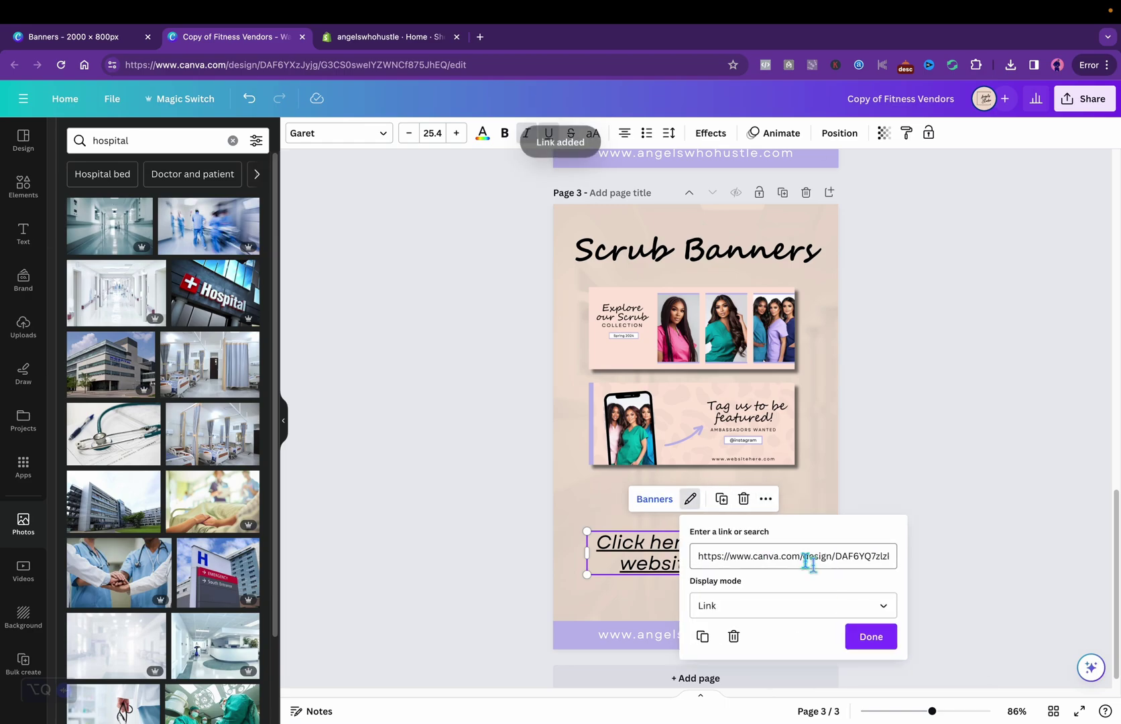
click(872, 639)
click(930, 551)
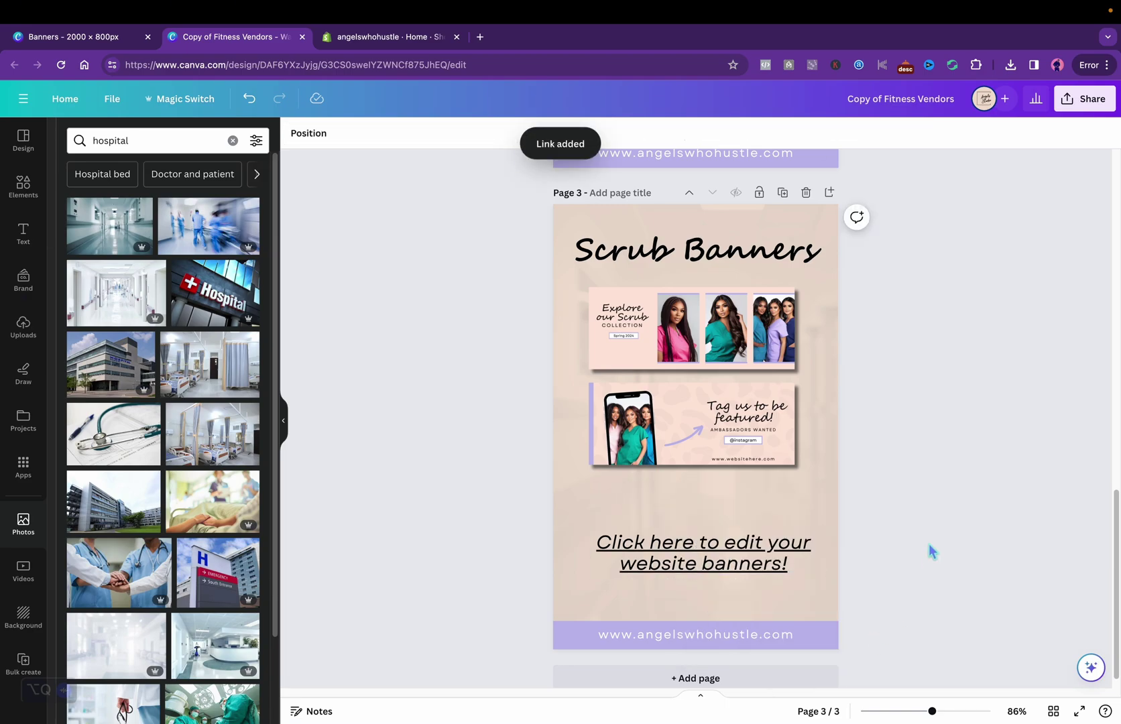
mouse_move(1107, 515)
mouse_down()
mouse_move(1108, 492)
mouse_move(1117, 520)
mouse_move(1118, 502)
mouse_up()
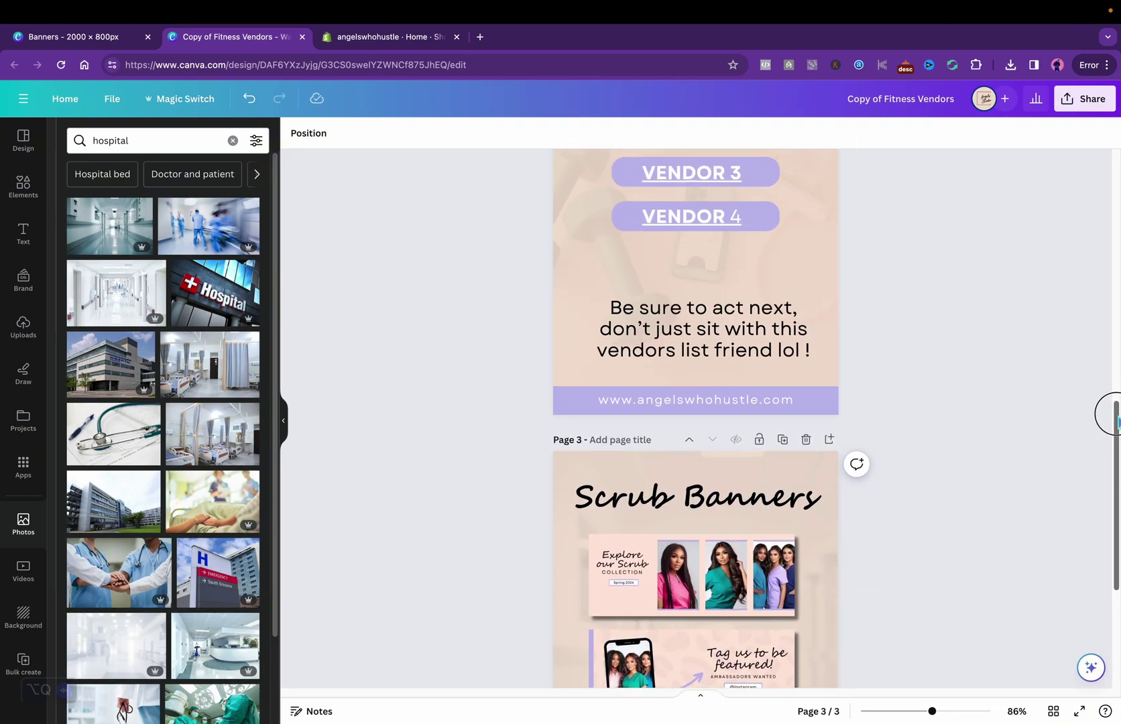
drag(1117, 419, 1107, 167)
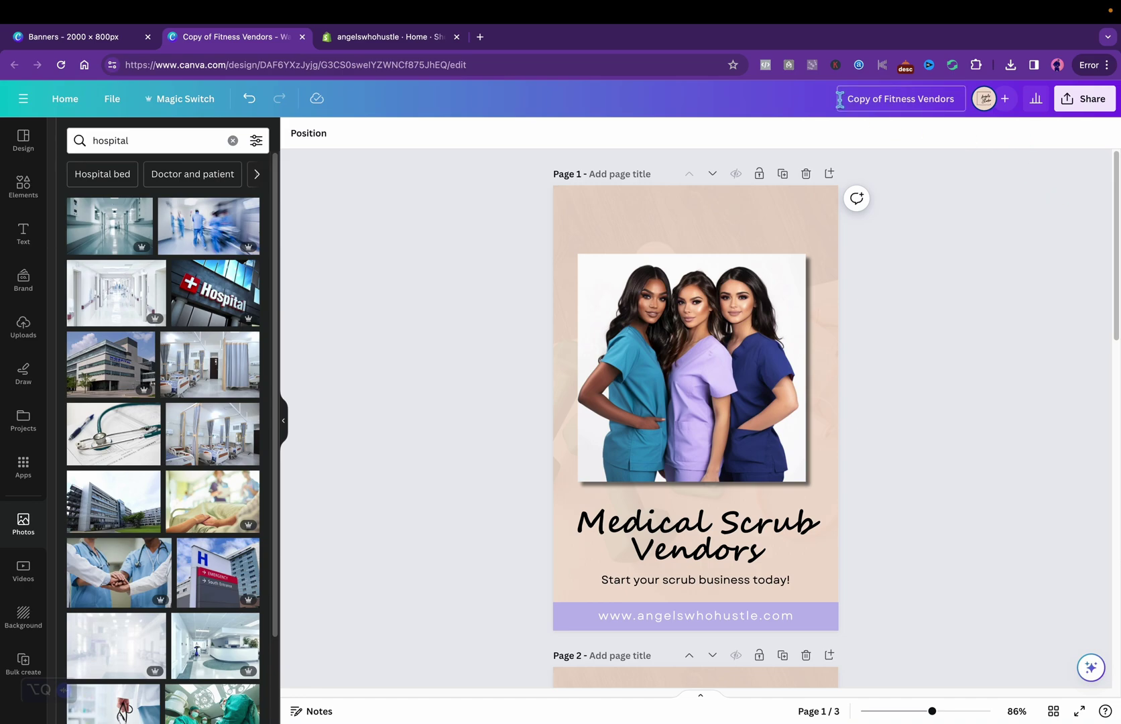
Step: Rename the design to 'Scrub Vendors', leaving its collaboration access unchanged
click(912, 101)
text(Scrub)
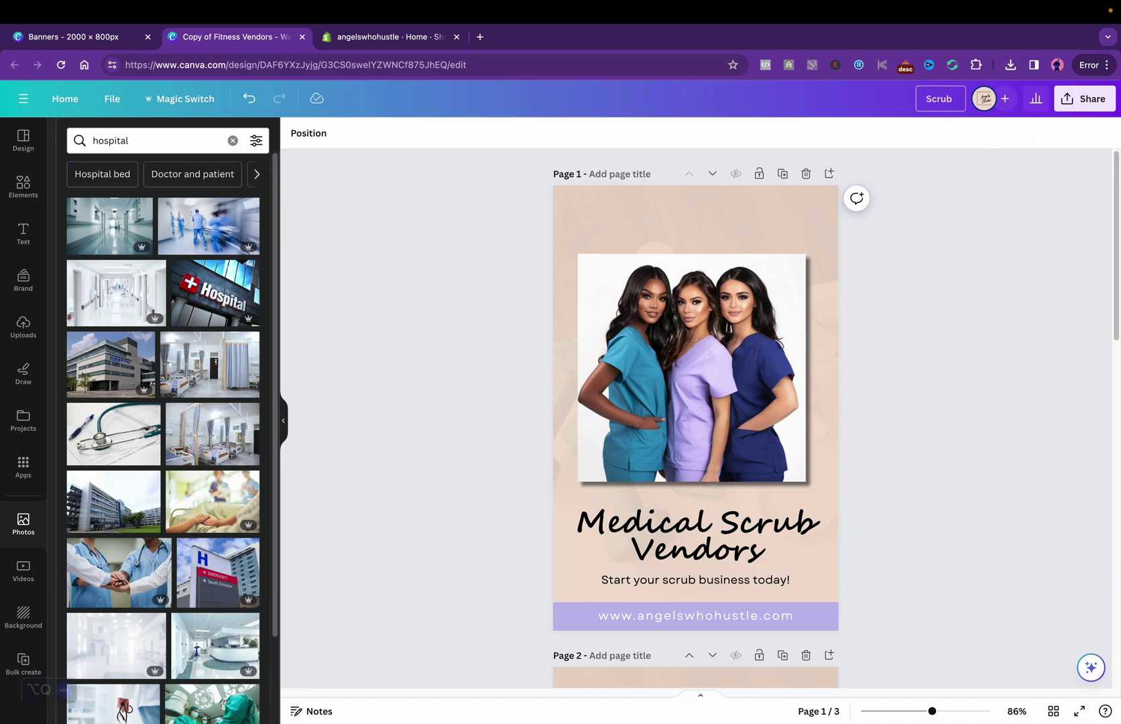
text( Vendors)
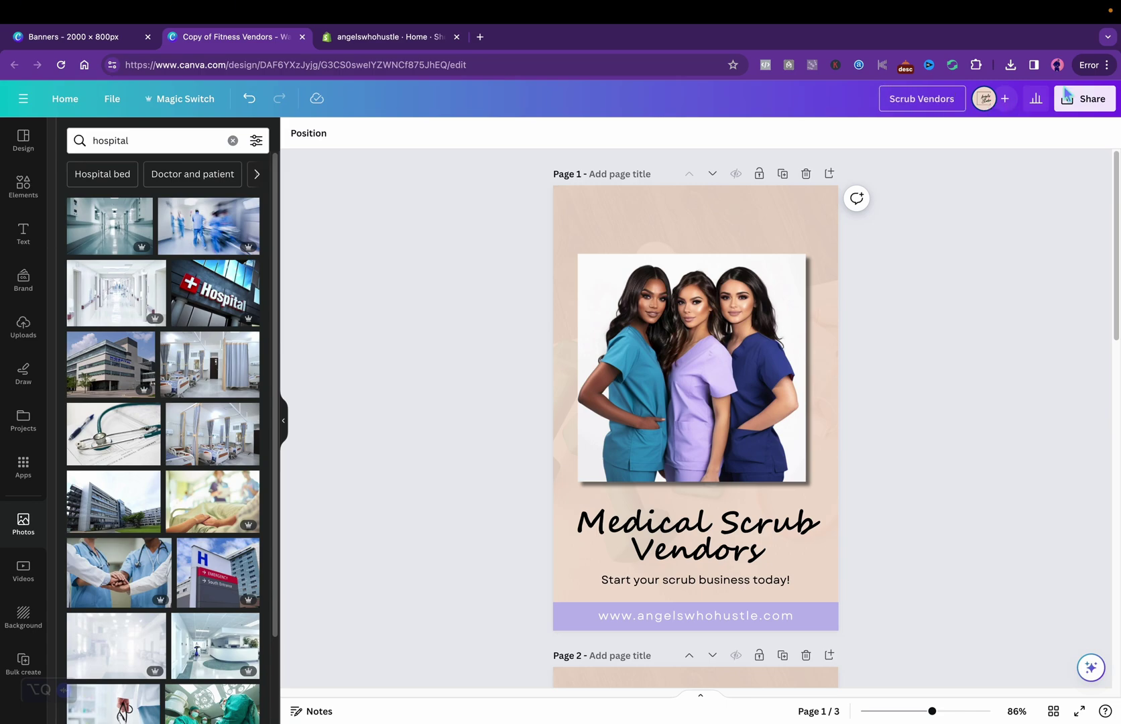
click(1070, 99)
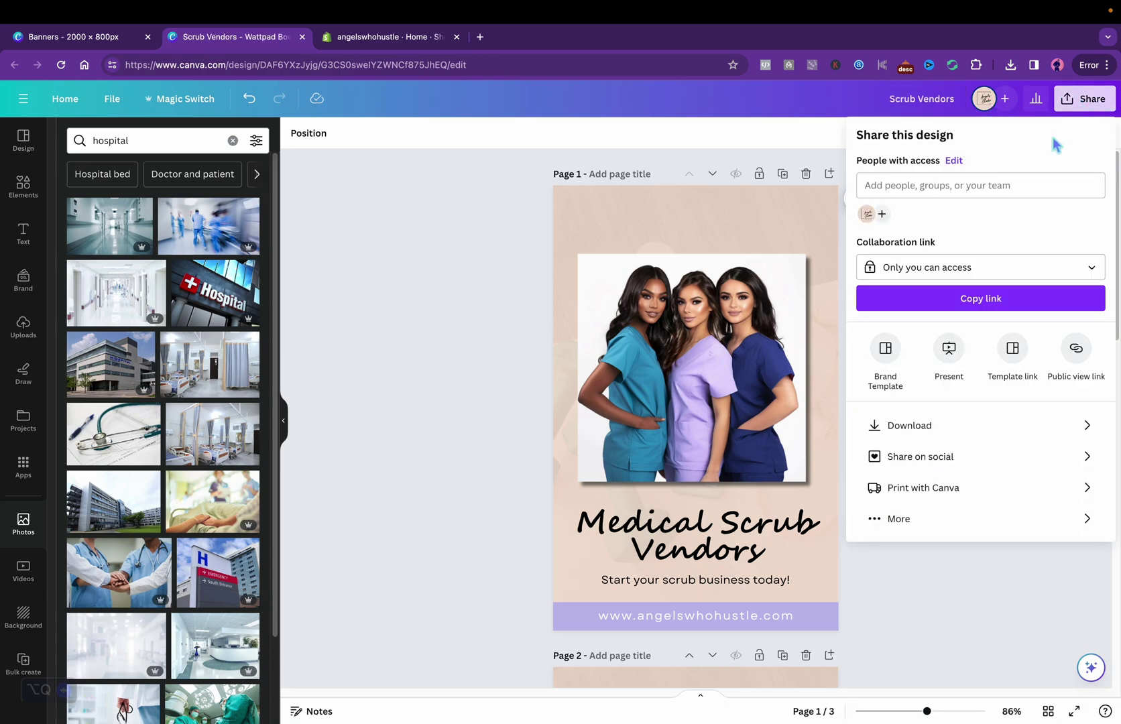
click(979, 280)
click(1031, 232)
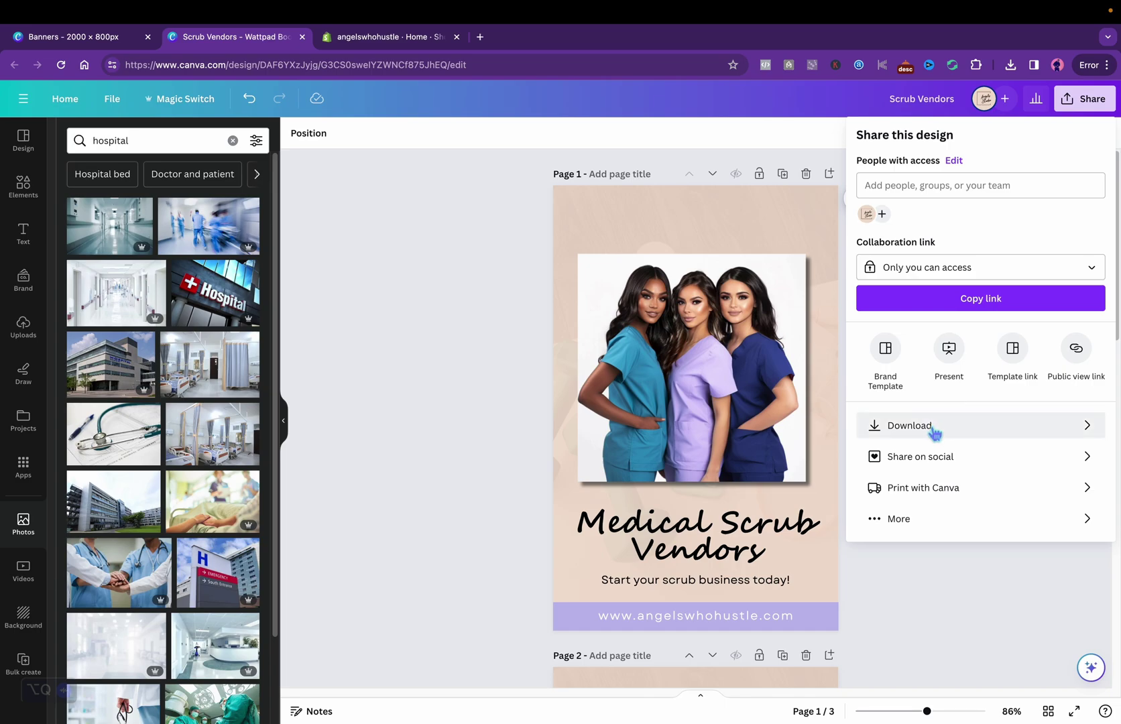
Step: Download all pages as a PDF Standard file and open Scrub Vendors.pdf
click(934, 429)
click(1006, 191)
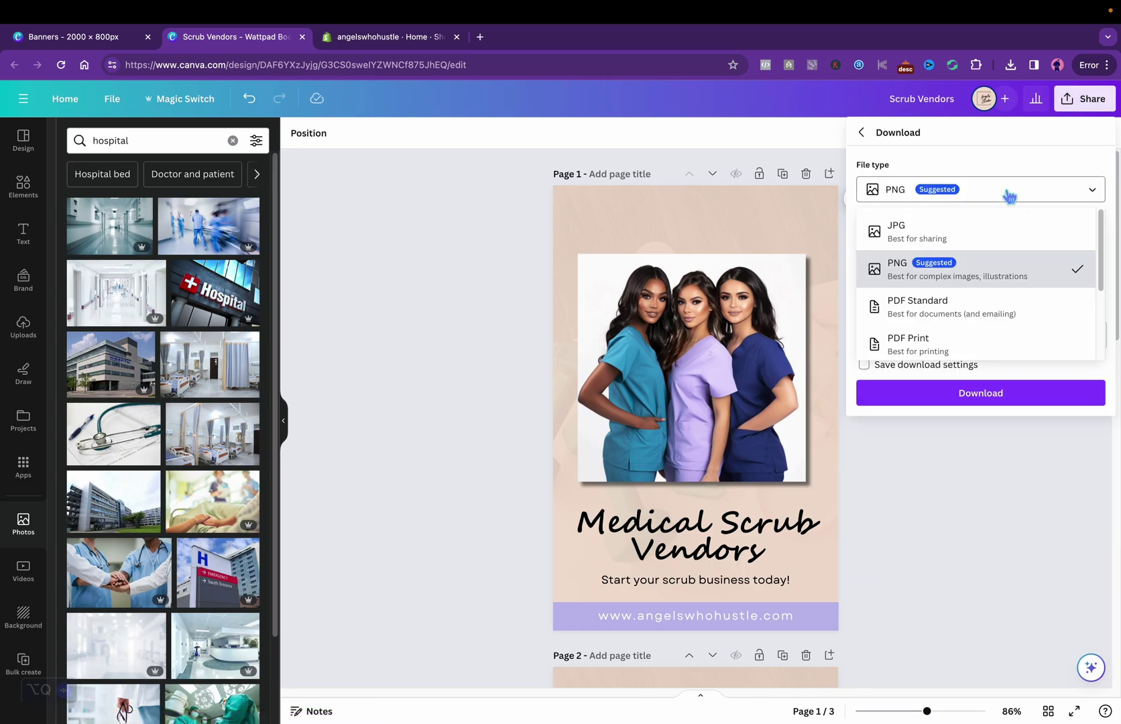
click(968, 310)
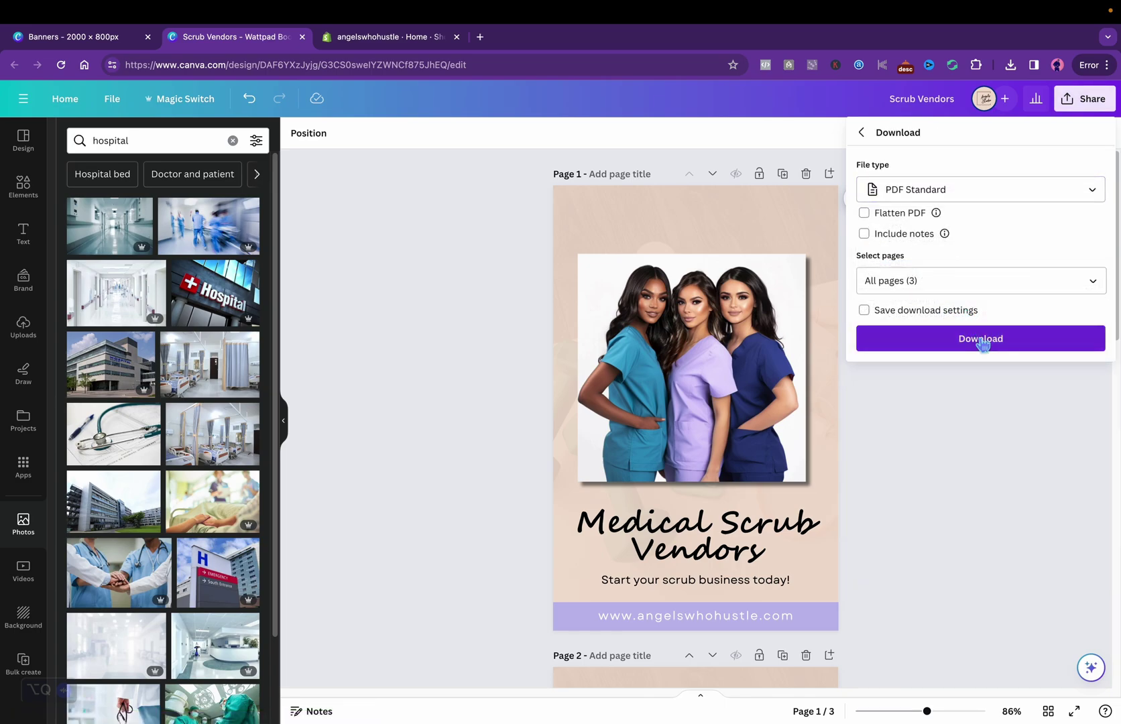
click(981, 339)
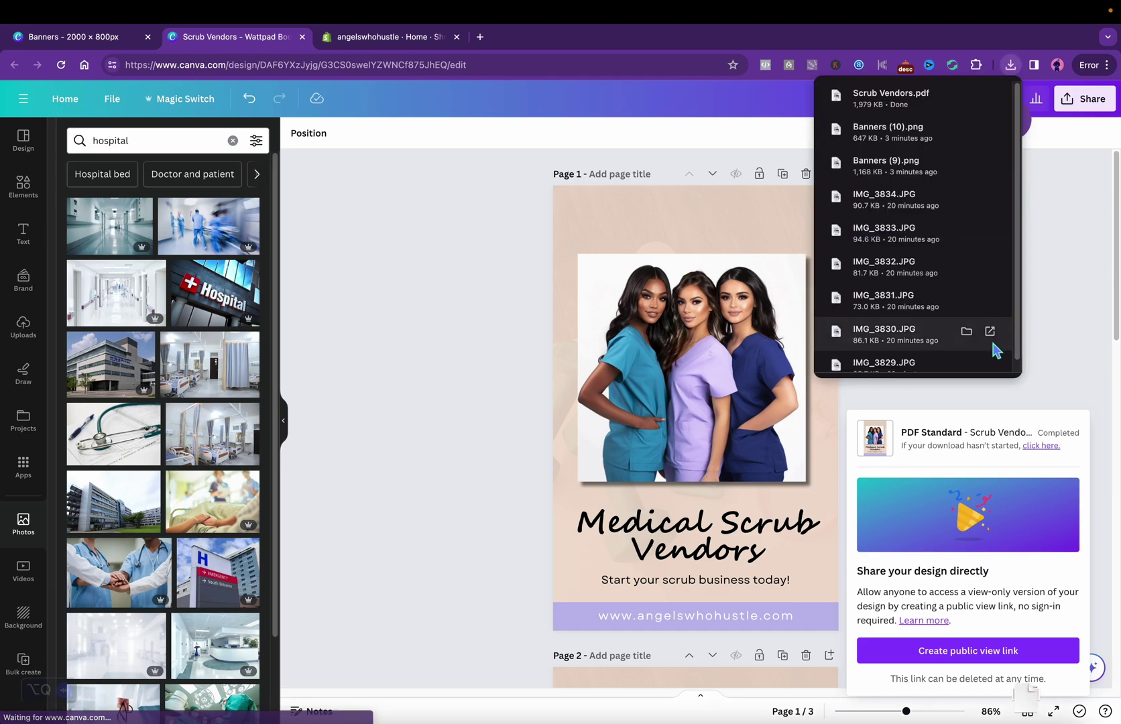
click(892, 97)
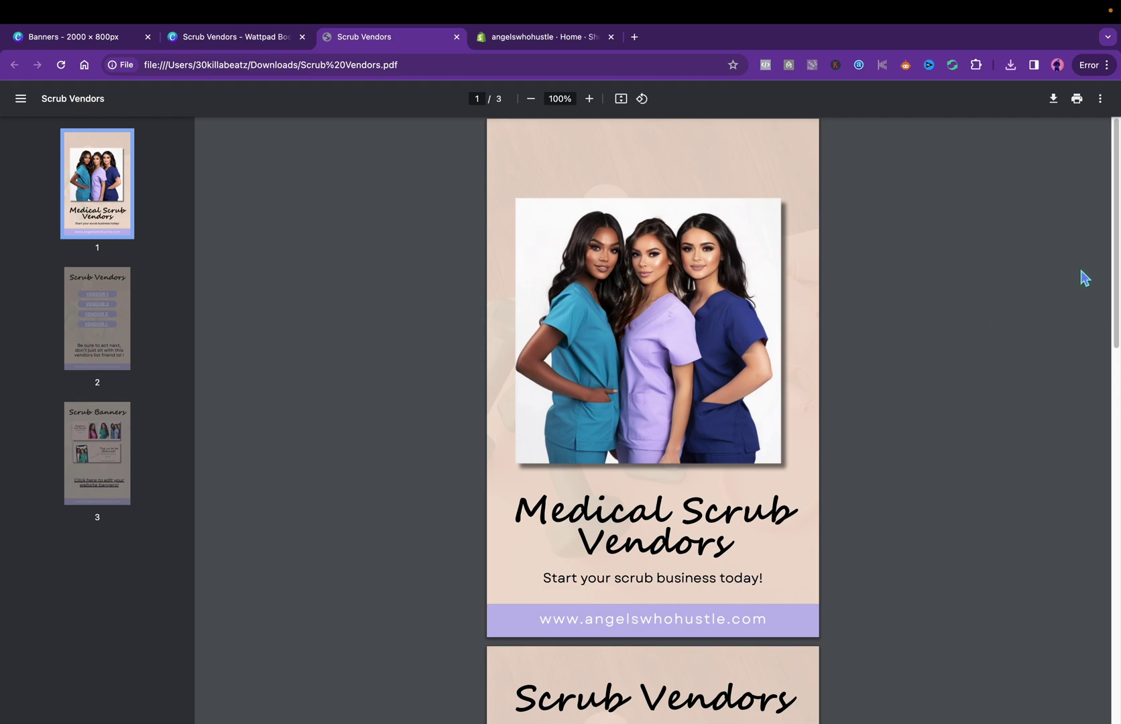
scroll(1072, 282, down, 3)
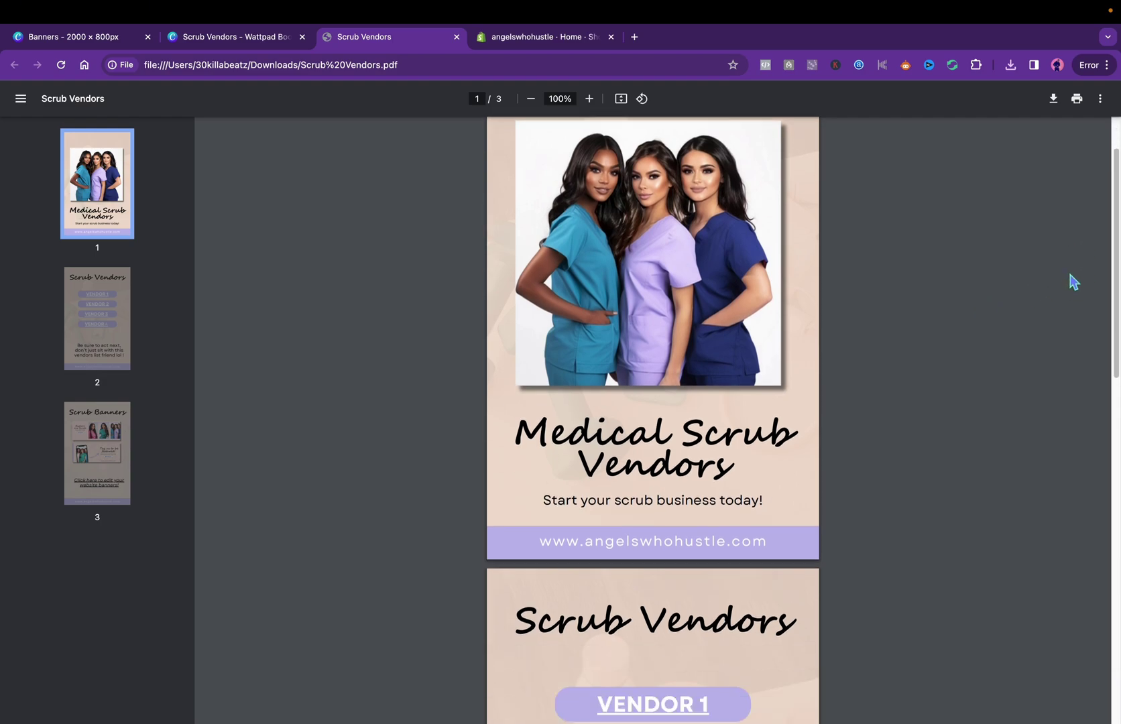
scroll(1072, 282, down, 1)
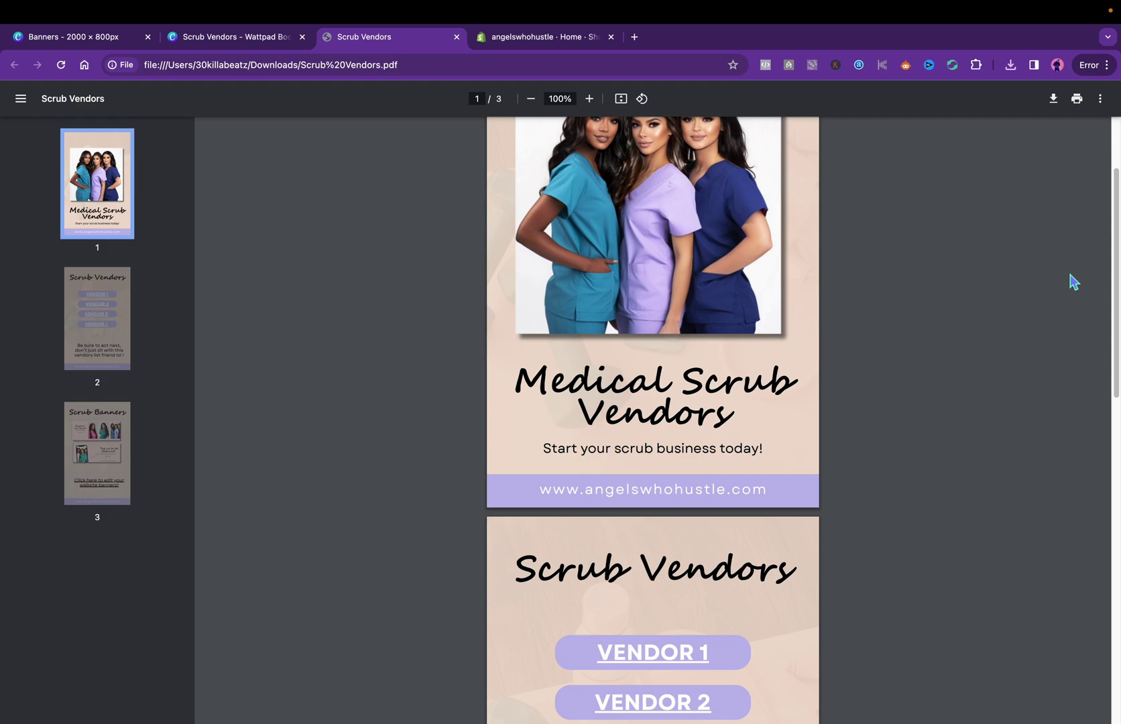
scroll(1073, 282, down, 1)
scroll(1073, 281, down, 6)
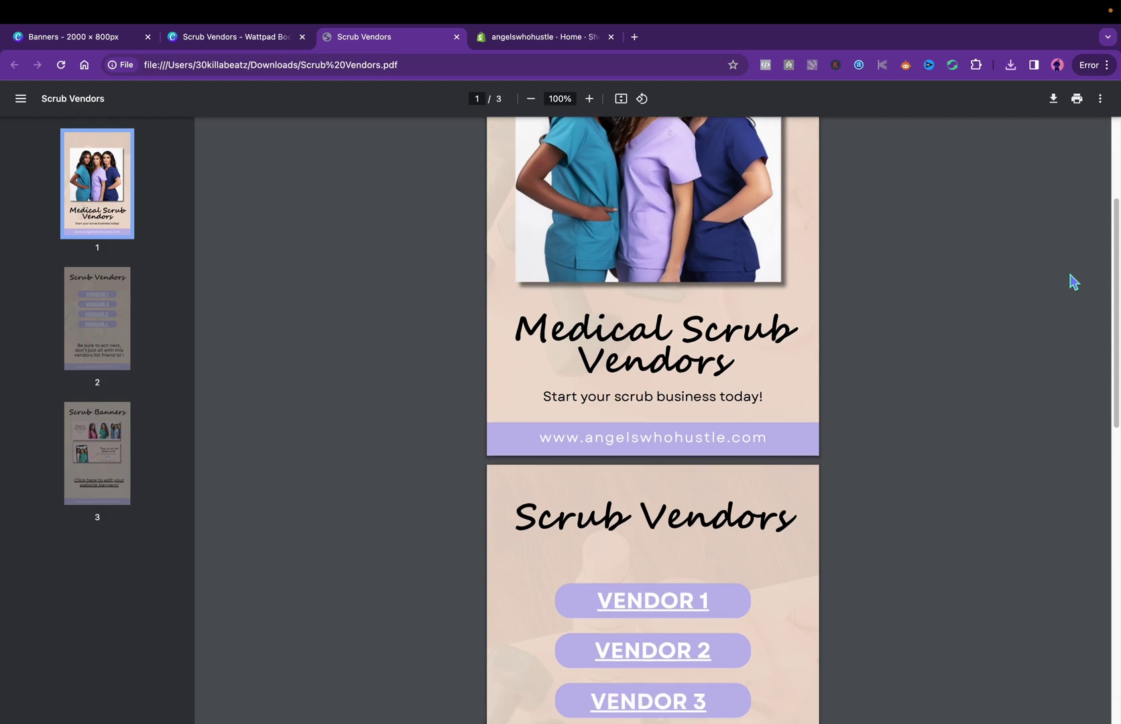
scroll(1072, 281, down, 7)
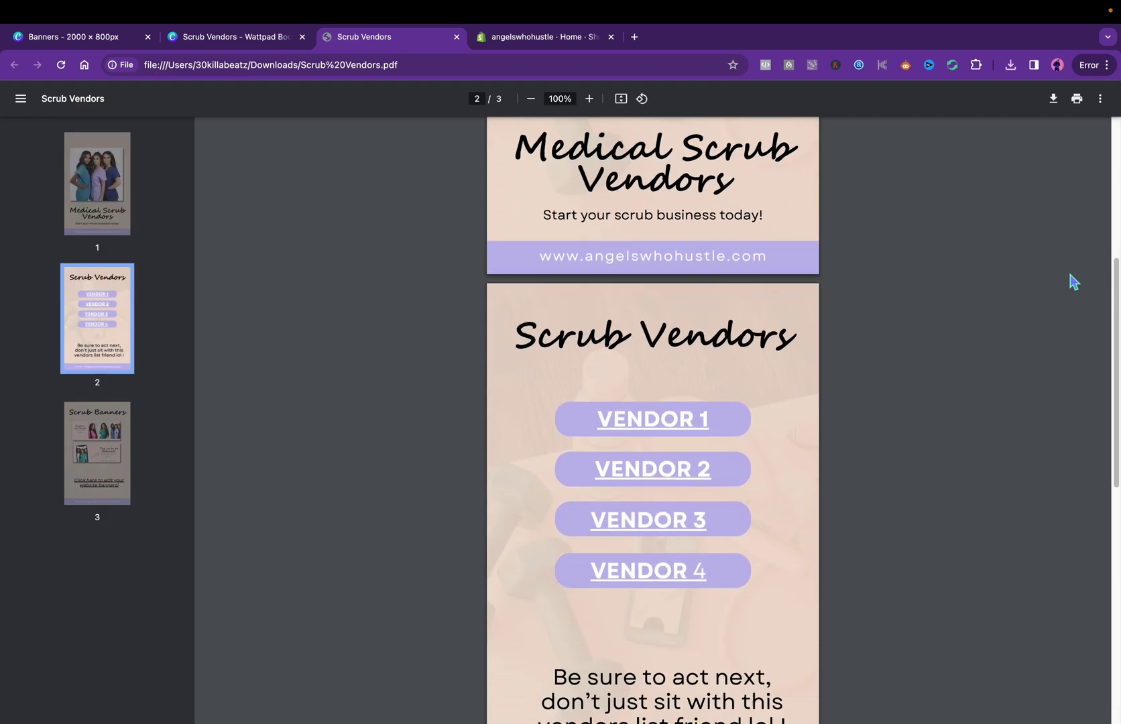
scroll(1071, 279, down, 8)
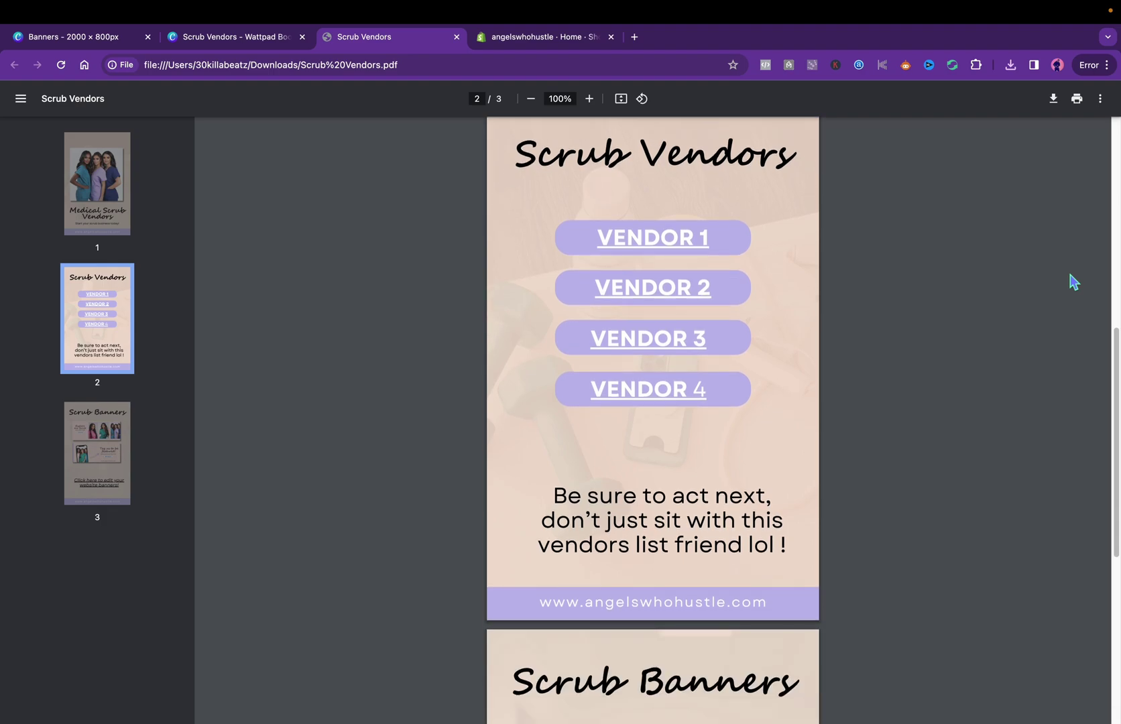
scroll(1072, 282, down, 1)
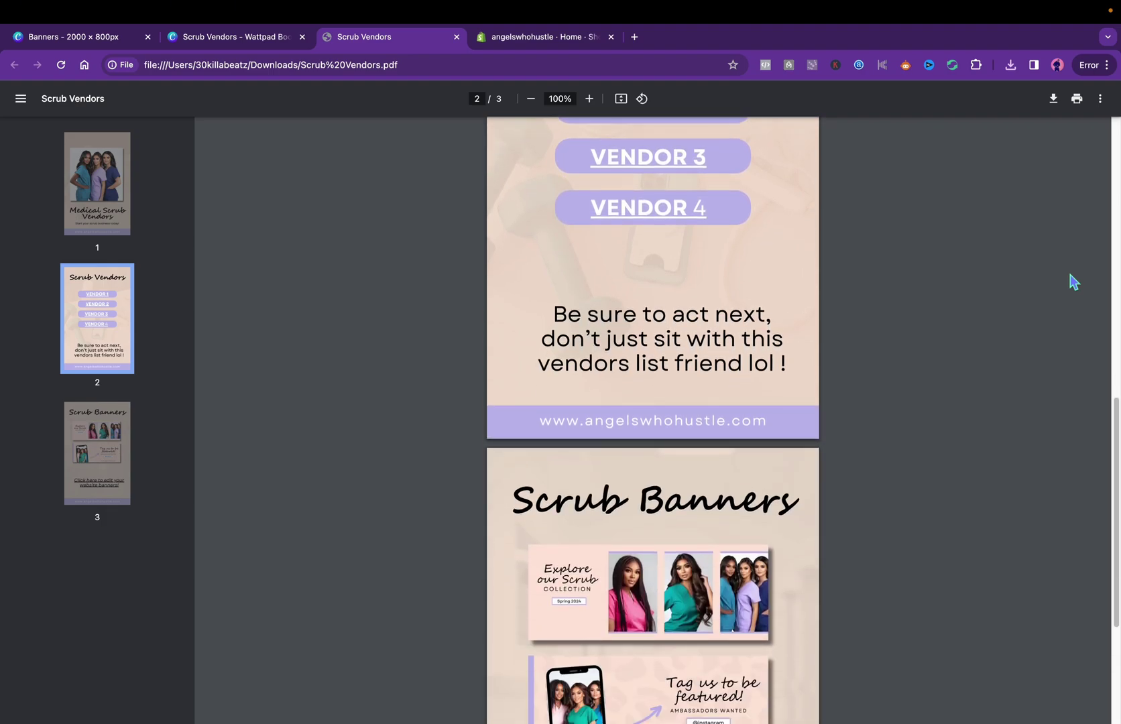
scroll(1070, 277, down, 2)
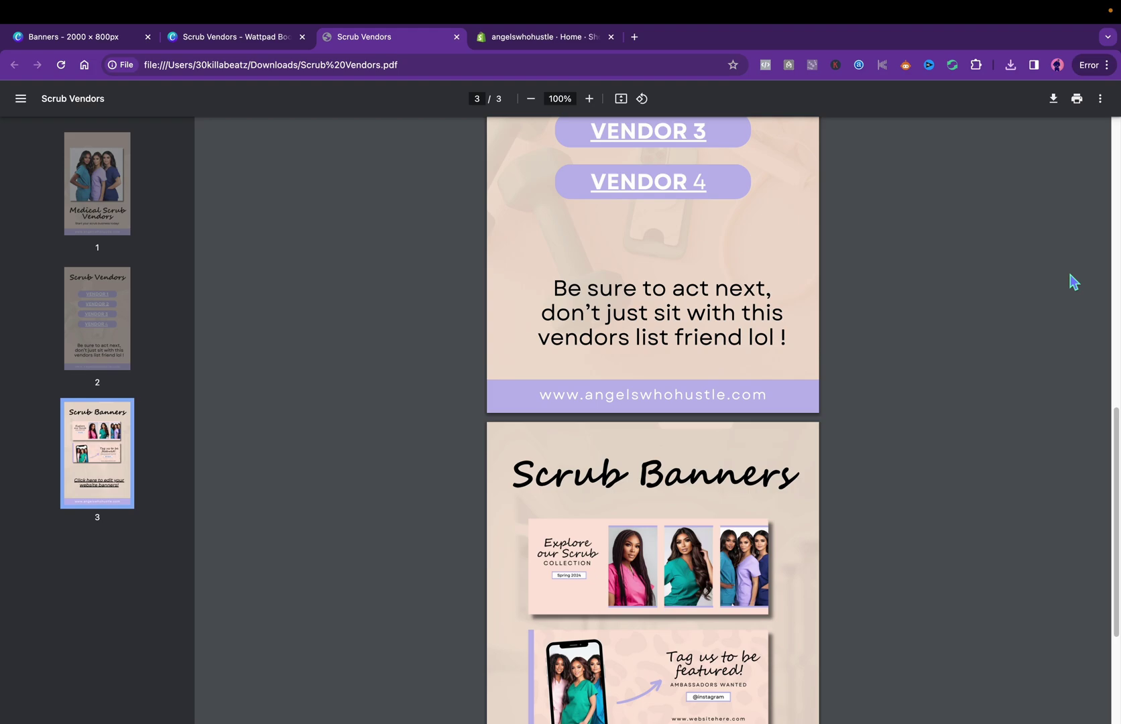
scroll(1070, 276, down, 2)
scroll(1071, 280, down, 5)
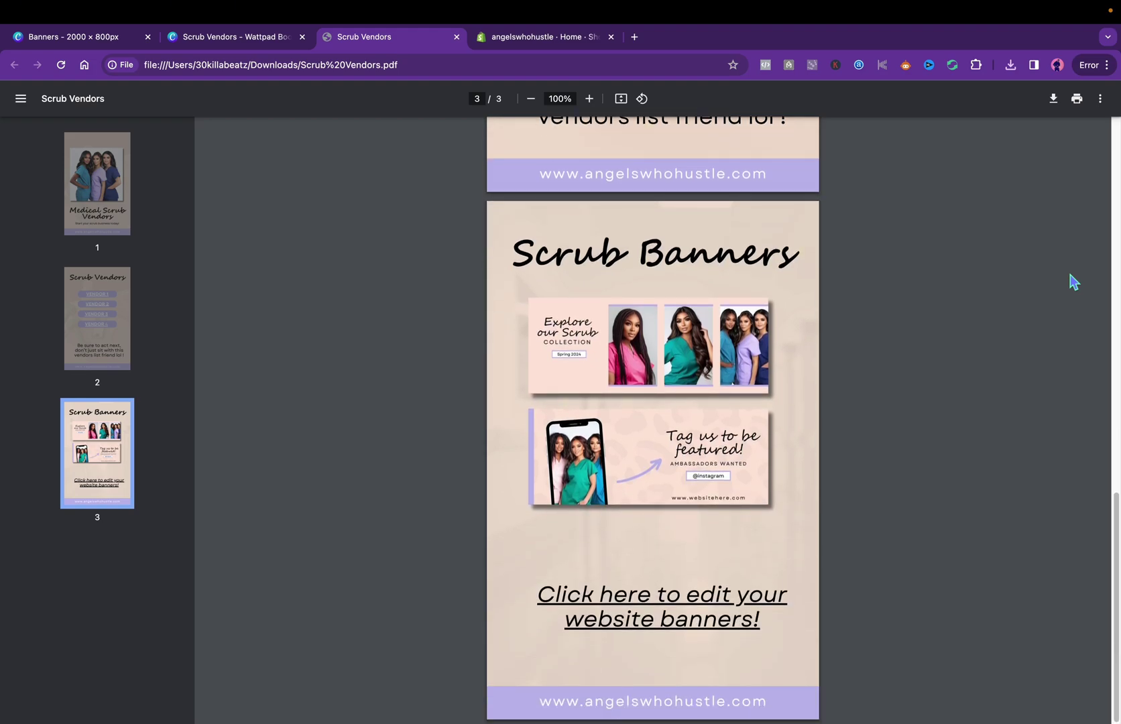
scroll(1073, 281, up, 1)
scroll(1073, 282, down, 1)
scroll(1071, 280, up, 2)
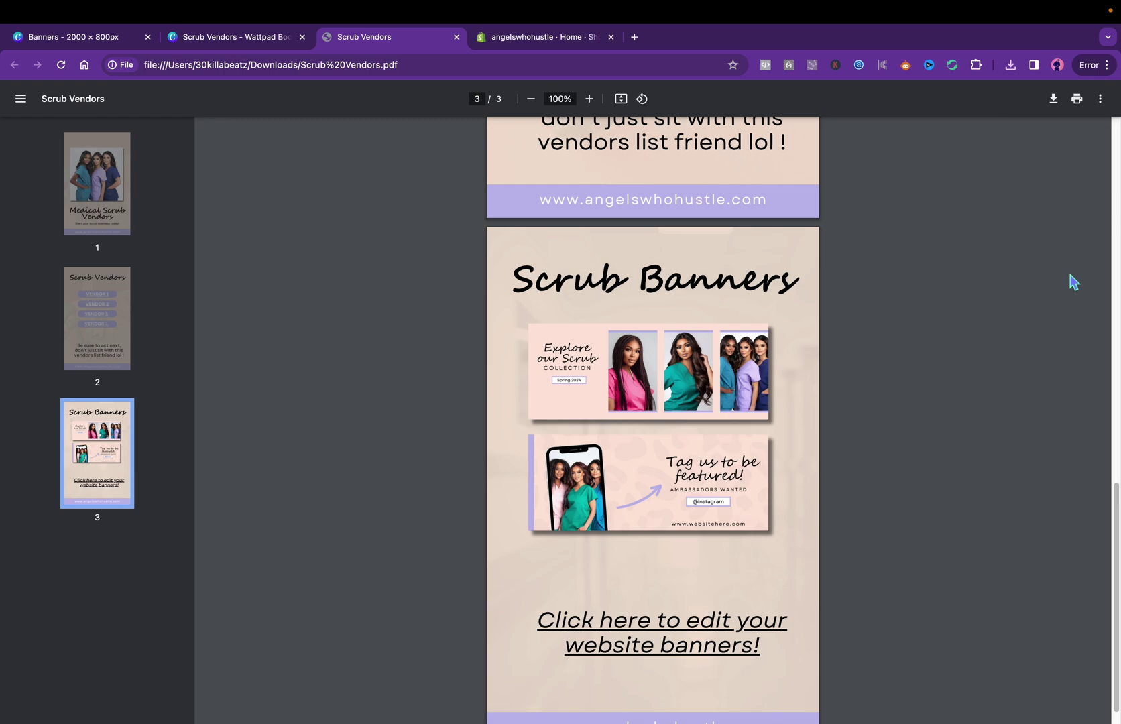
scroll(1071, 281, down, 2)
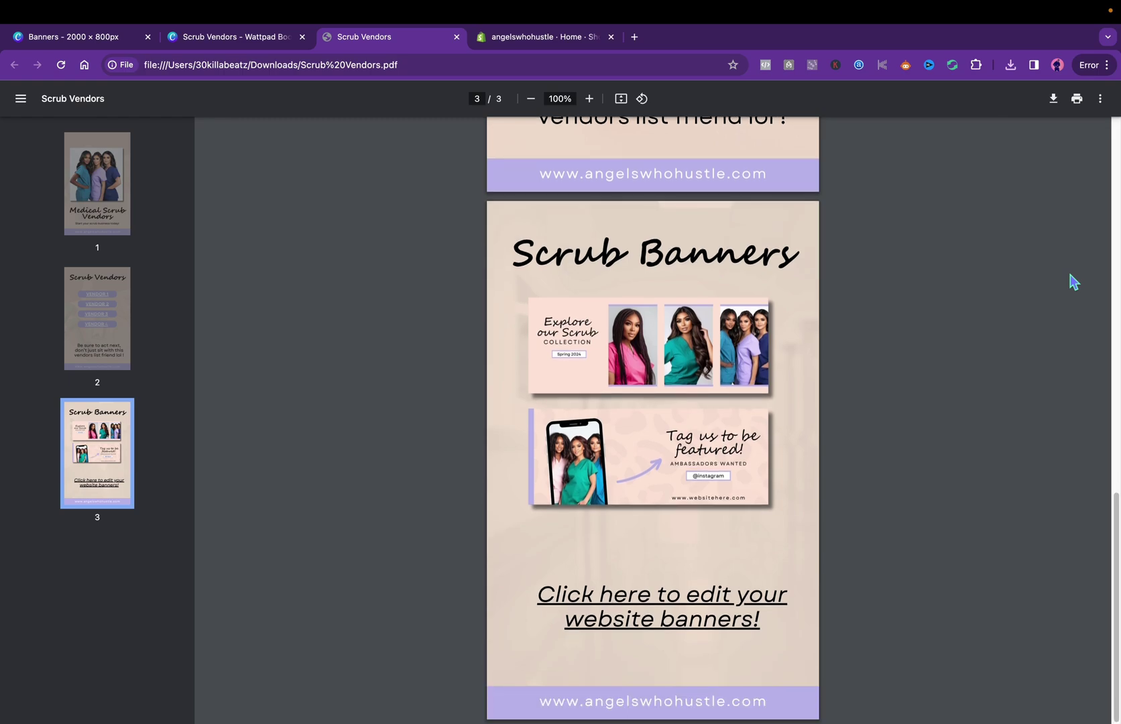
click(705, 607)
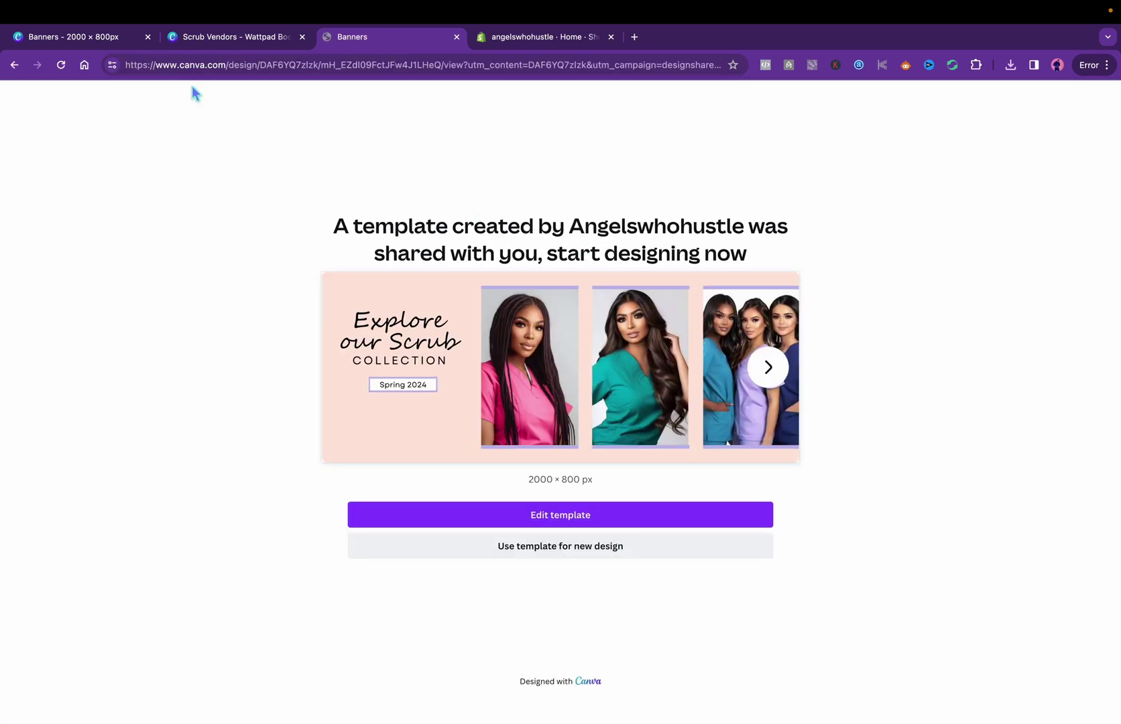
click(14, 64)
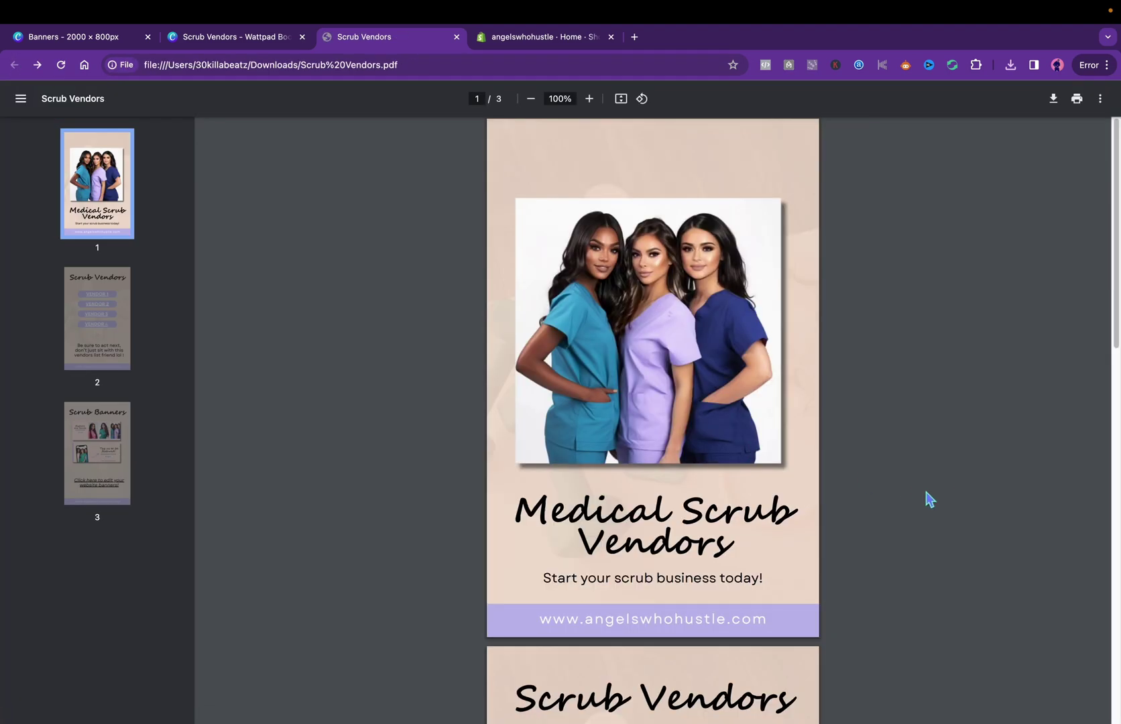
Step: Test the VENDOR 1–4 links in the PDF, returning after each, then close the AliExpress tab
scroll(927, 498, down, 5)
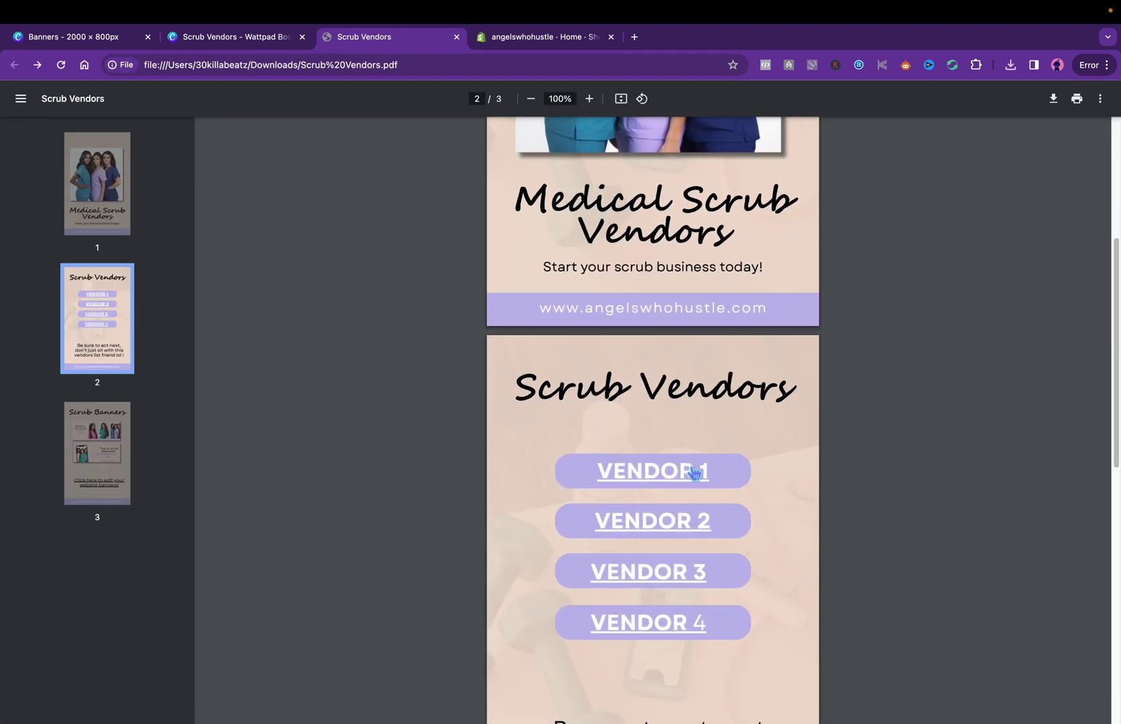
click(694, 473)
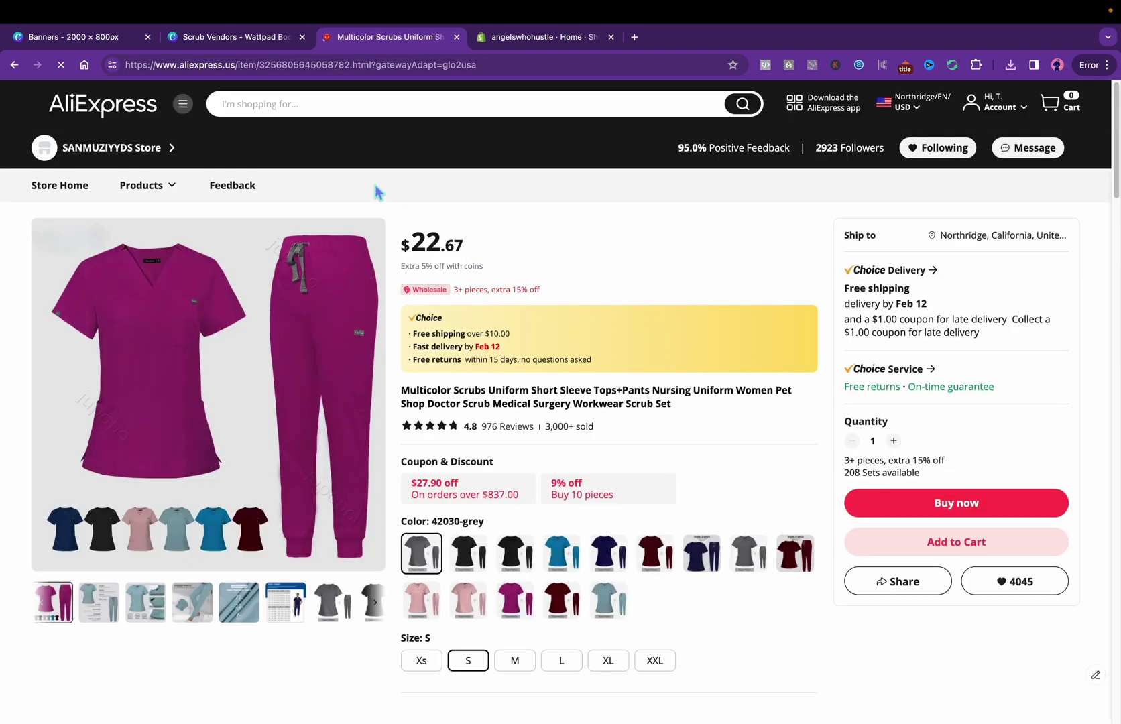
click(14, 65)
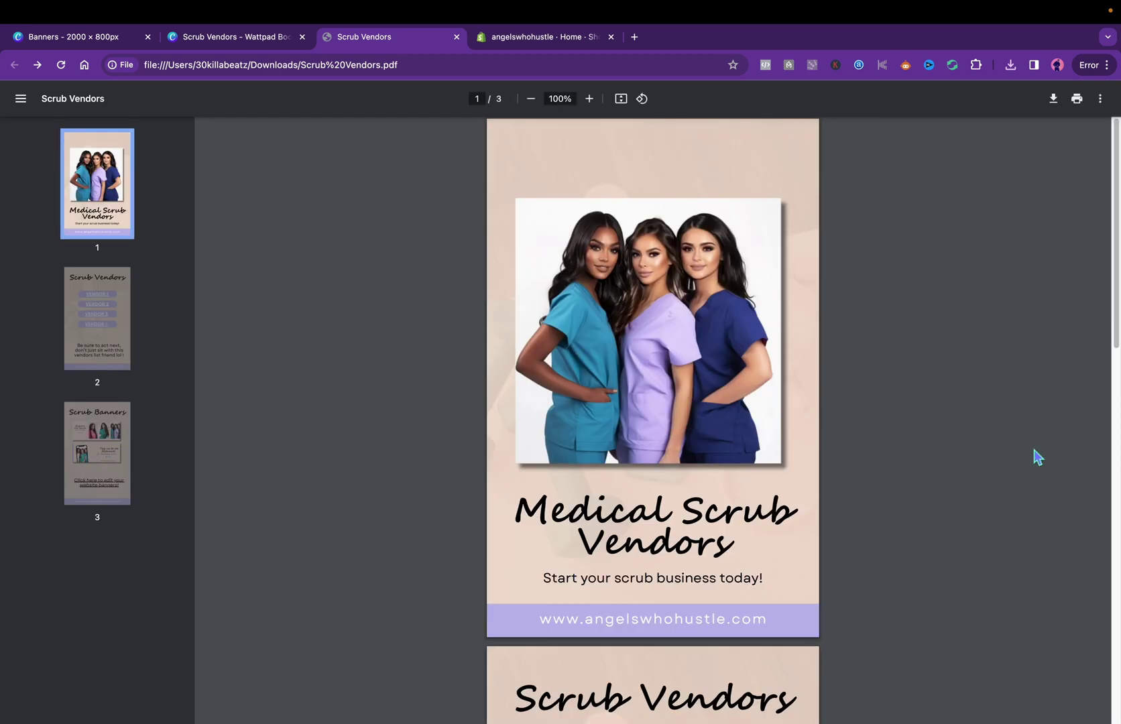
scroll(997, 477, down, 5)
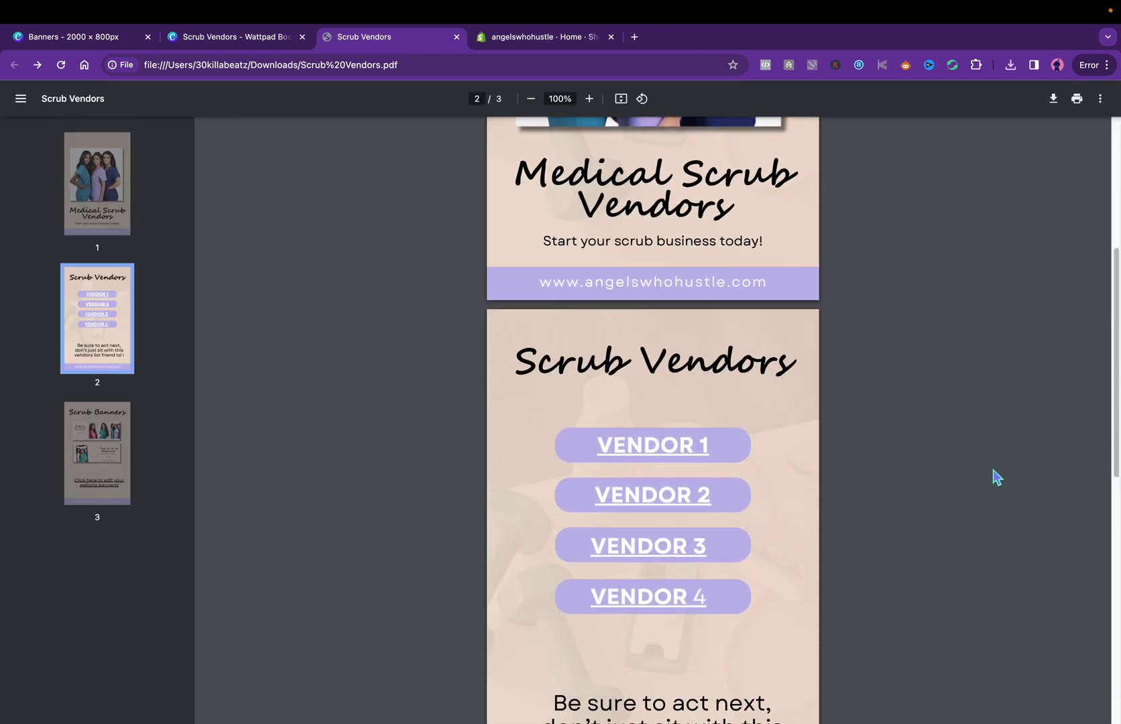
click(654, 497)
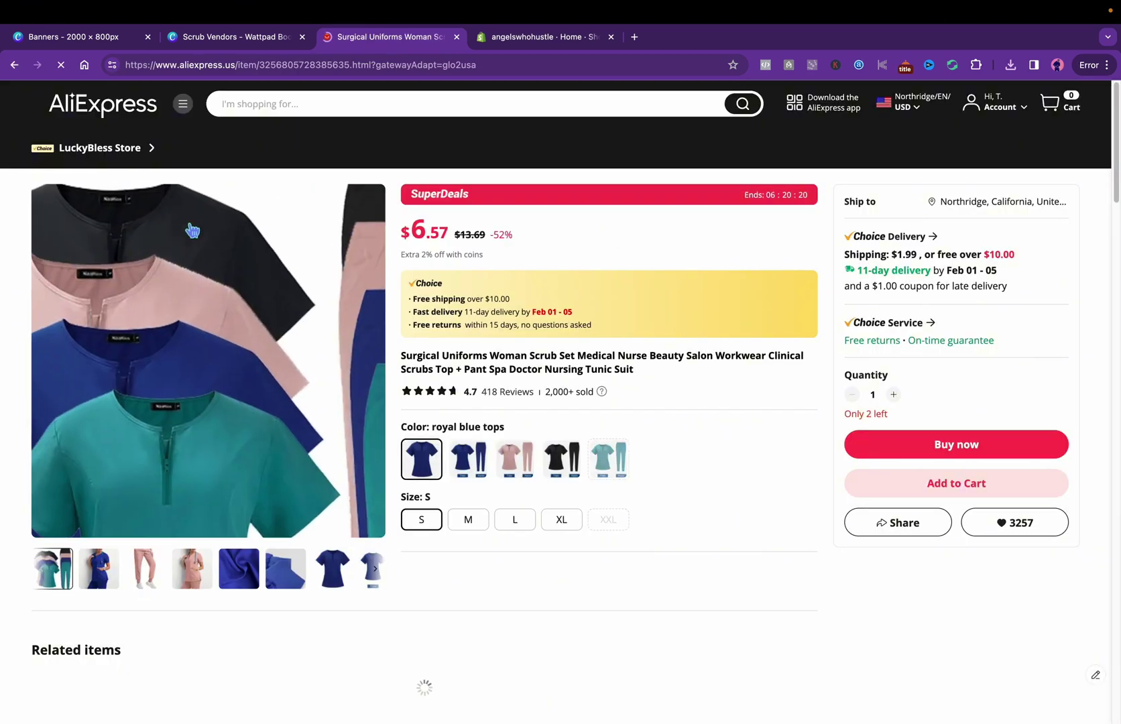
click(14, 65)
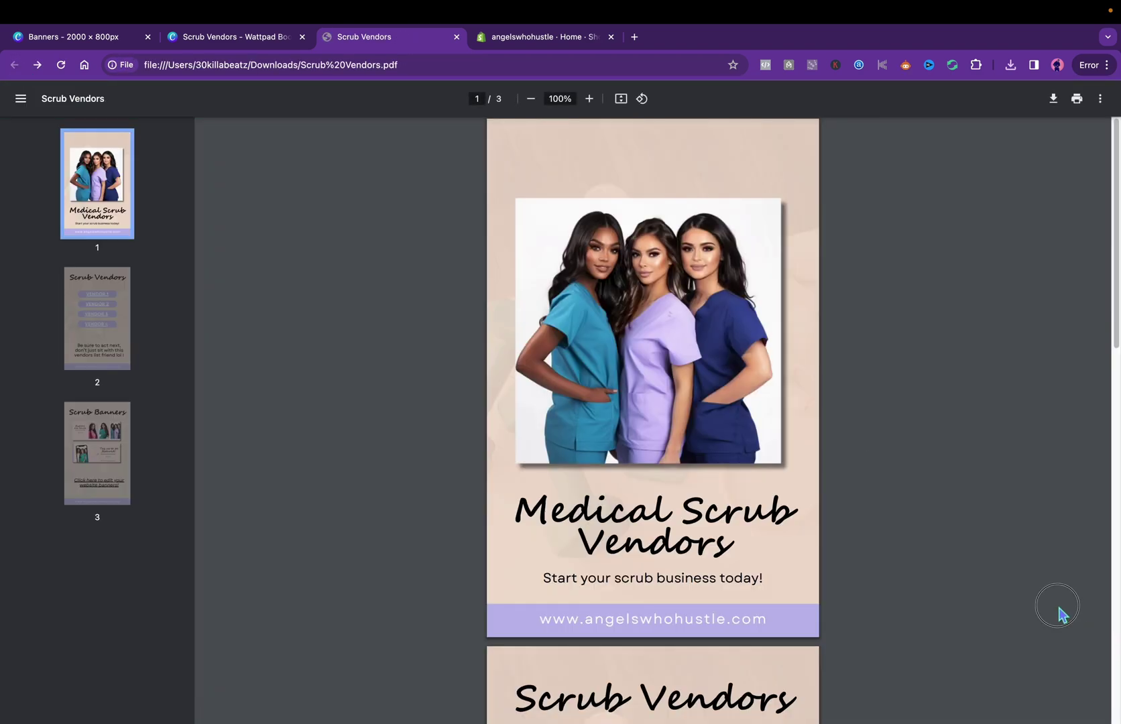
scroll(1063, 615, down, 5)
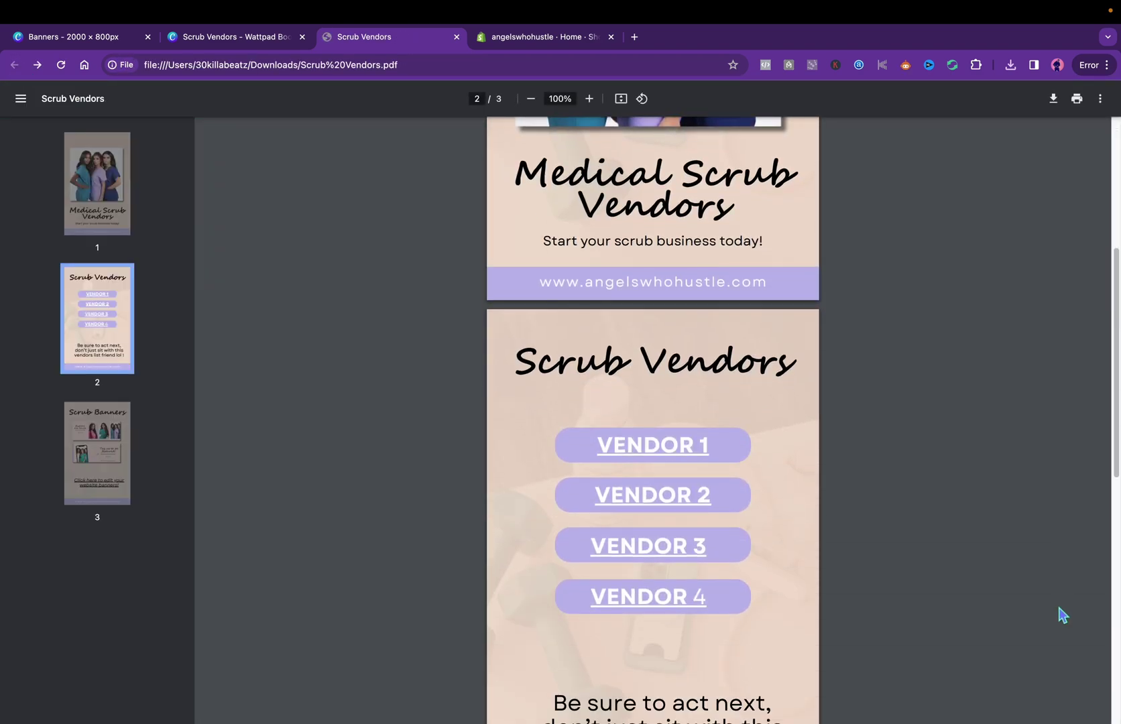
click(700, 554)
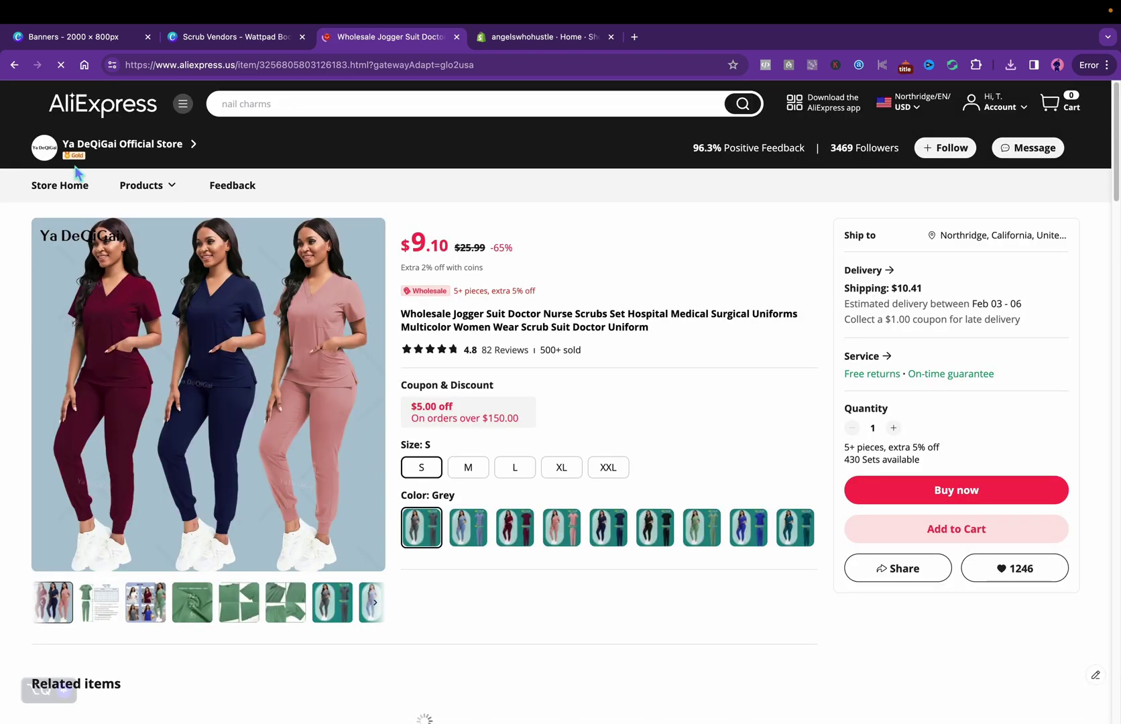
click(14, 65)
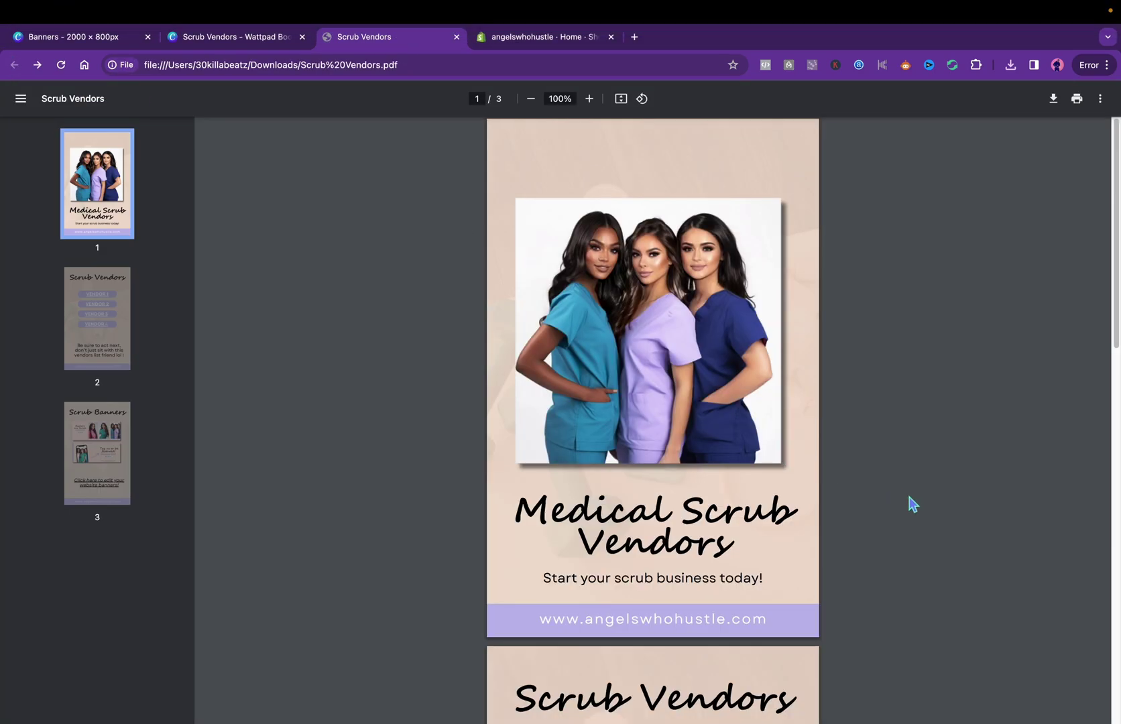
scroll(913, 504, down, 1)
scroll(913, 505, down, 7)
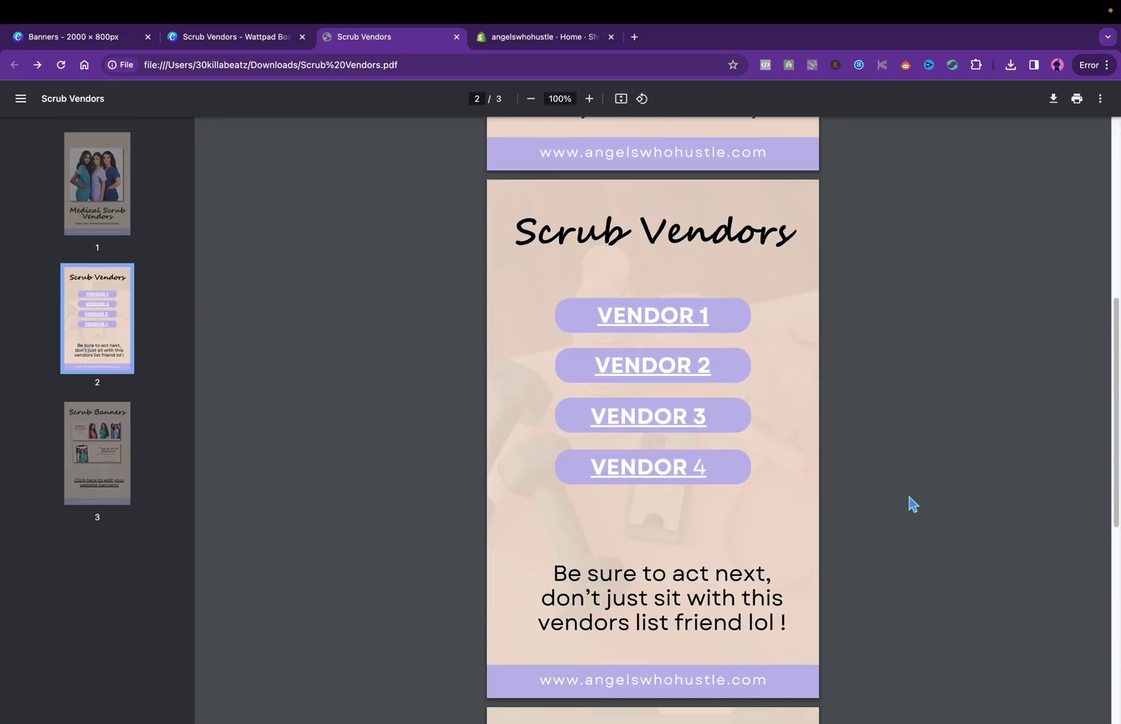
click(694, 471)
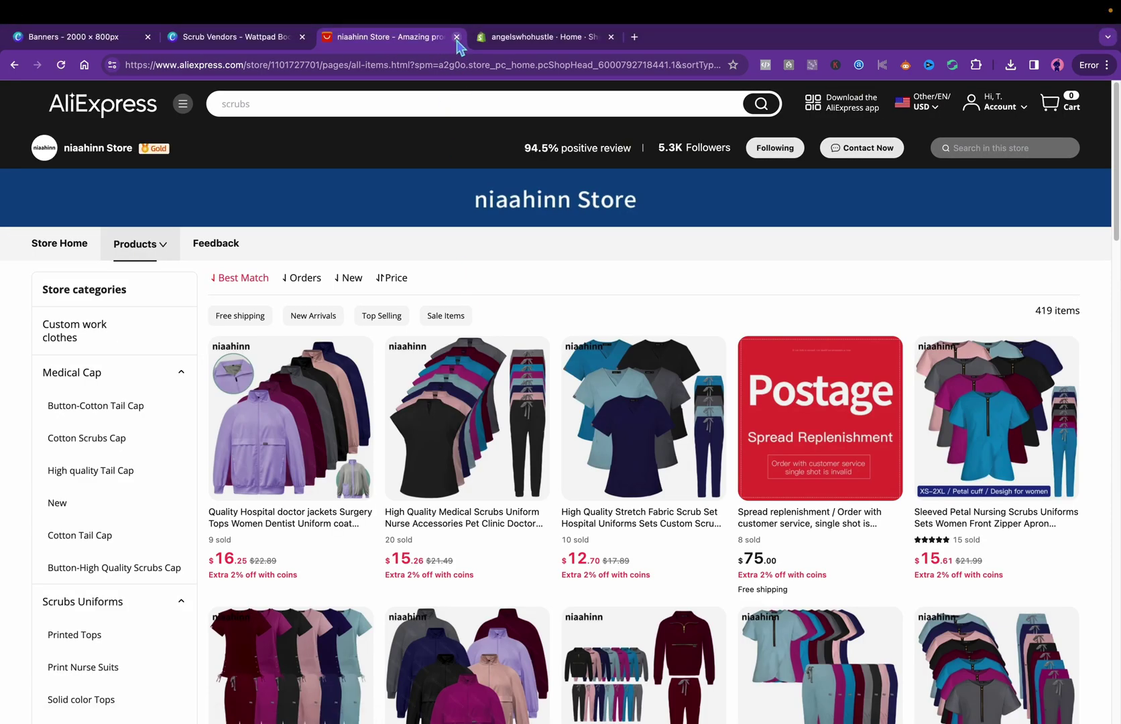
key(super+w)
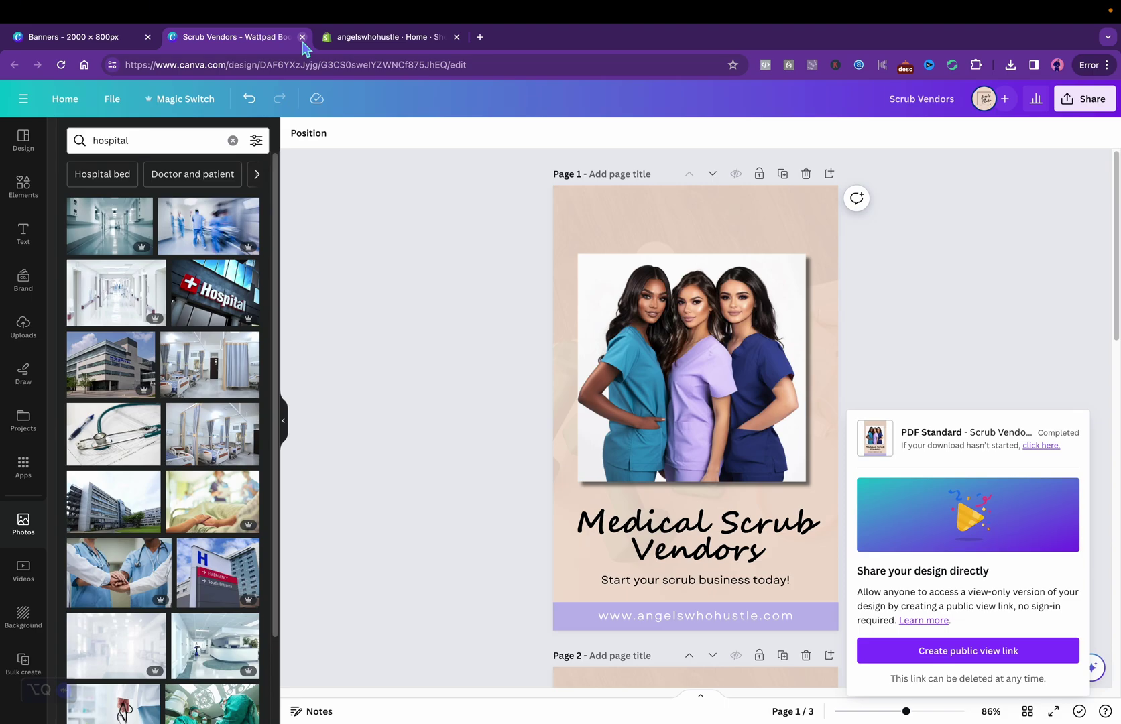
Step: Close the Canva tab and open Medical Scrub Vendors from the Vendors List collection
click(302, 37)
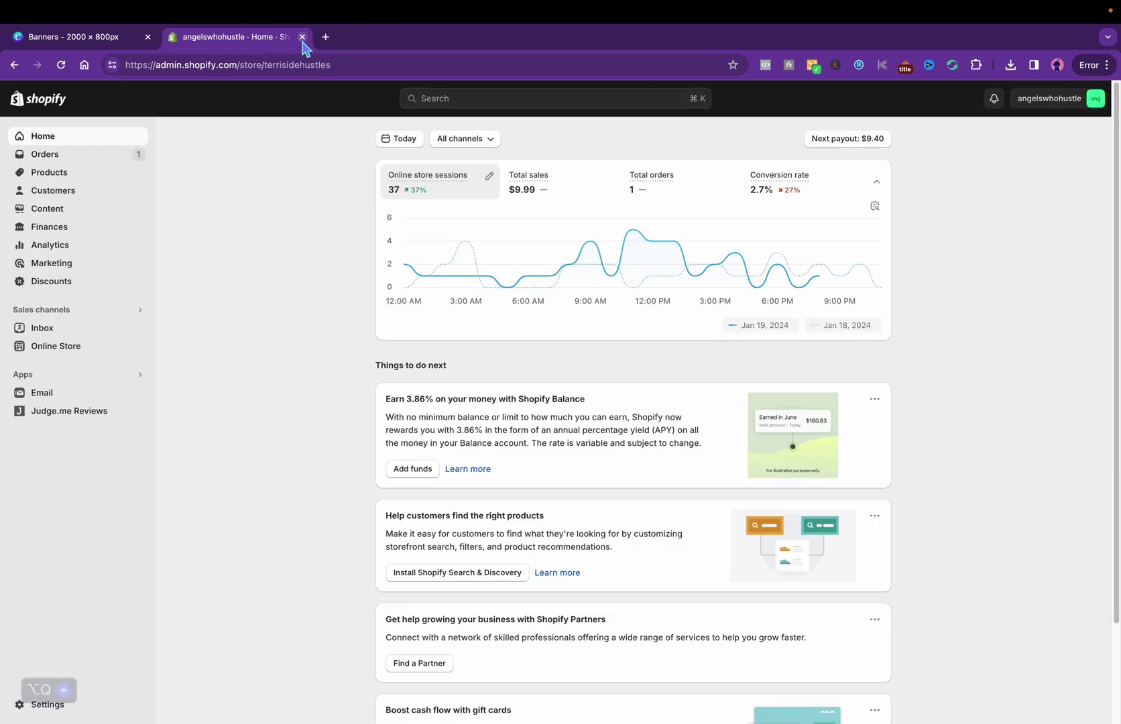
click(68, 178)
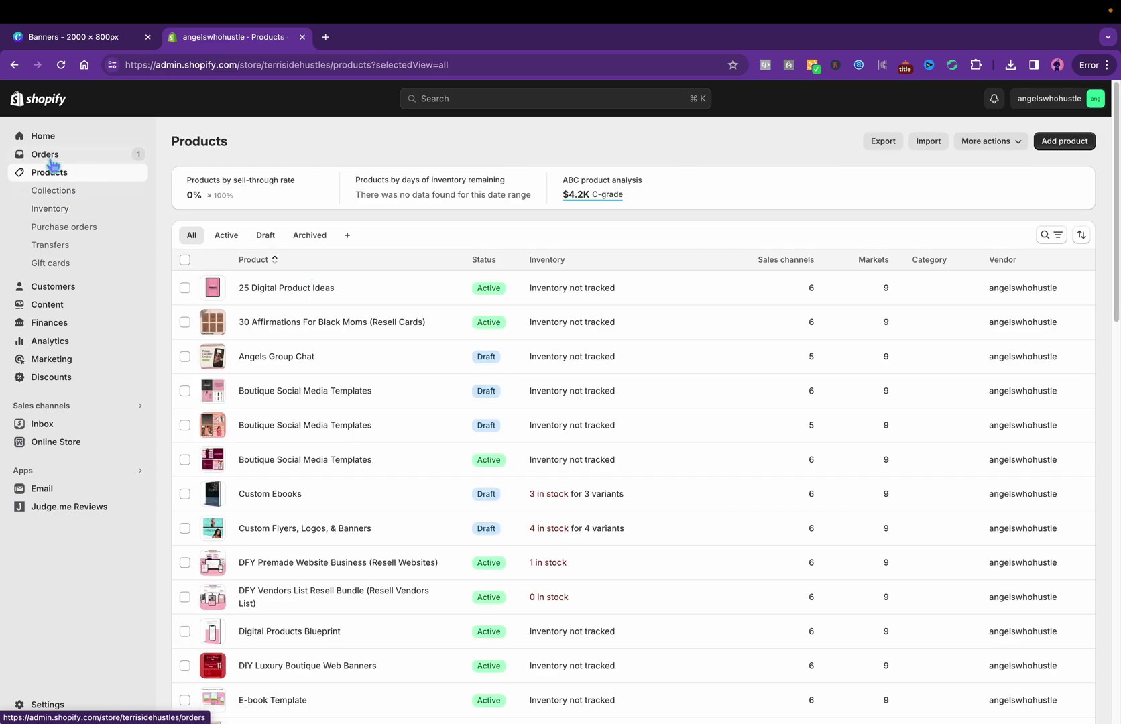
click(72, 194)
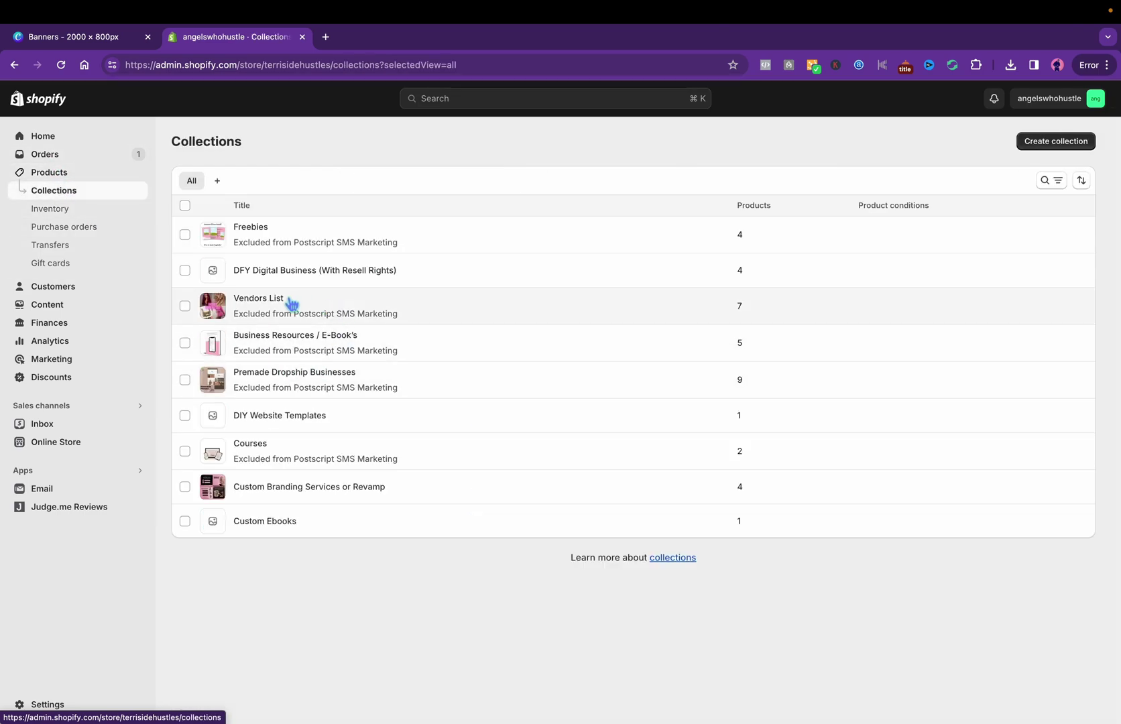
click(284, 306)
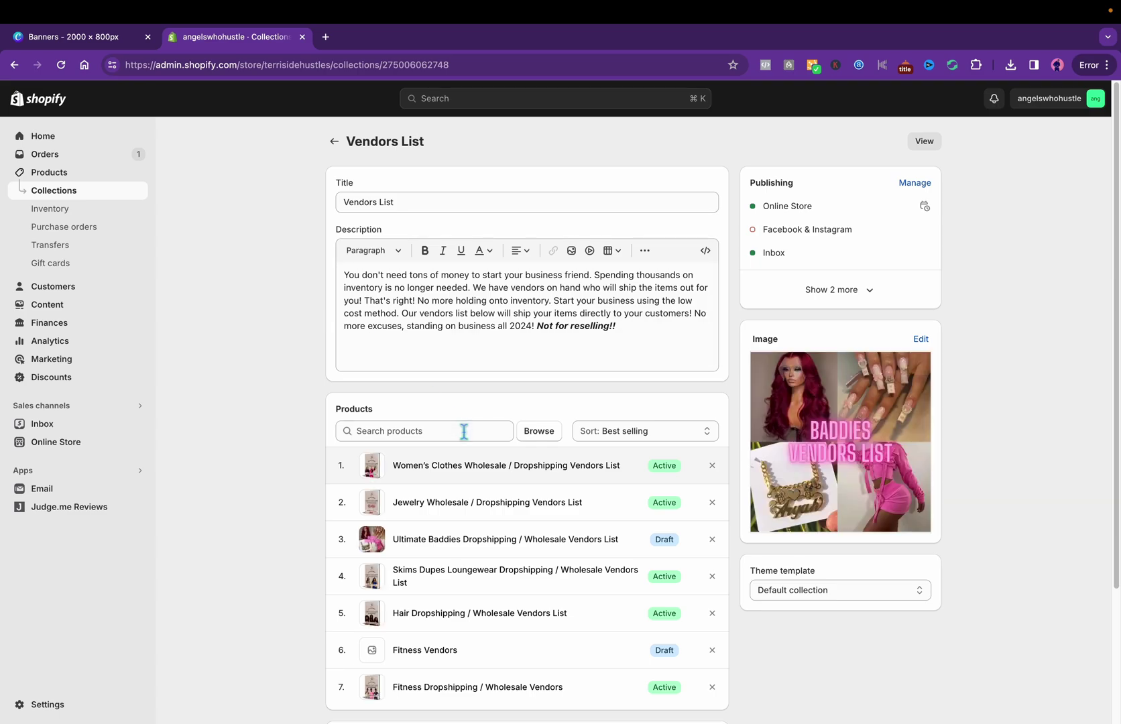
click(466, 476)
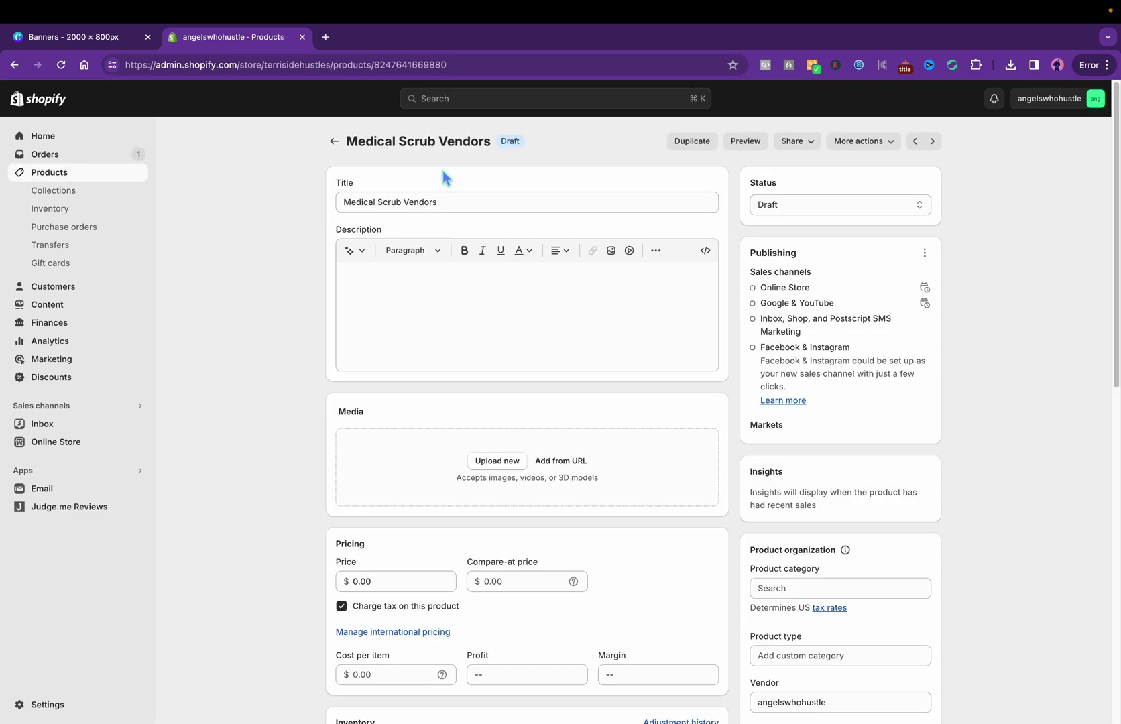
Step: Paste the prepared description into the product, keeping its status as Draft
click(423, 304)
text(Are you having trouble searching for vendors? Well look no further! I got you sis! Whether you want to do dropshipping or wholesale these are the top vendors I recommend to use. I used these vendors when I had my dropshipping store. My fav dropshipping vendors I've used !!! What's Included: -16 women's clothes vendors overseas / USA (only 2 vendors might require a permit) -FREE updated list when new vendors are added -3 free website banners Who this is for: -Entrepreneurs struggling to find reliable vendors or personal use shopping How it works: This is a digital download. After purchase you can download it right away. If you don't download it right away, check your email for a confirmation to download the digital product at a later time. **All sales are final**)
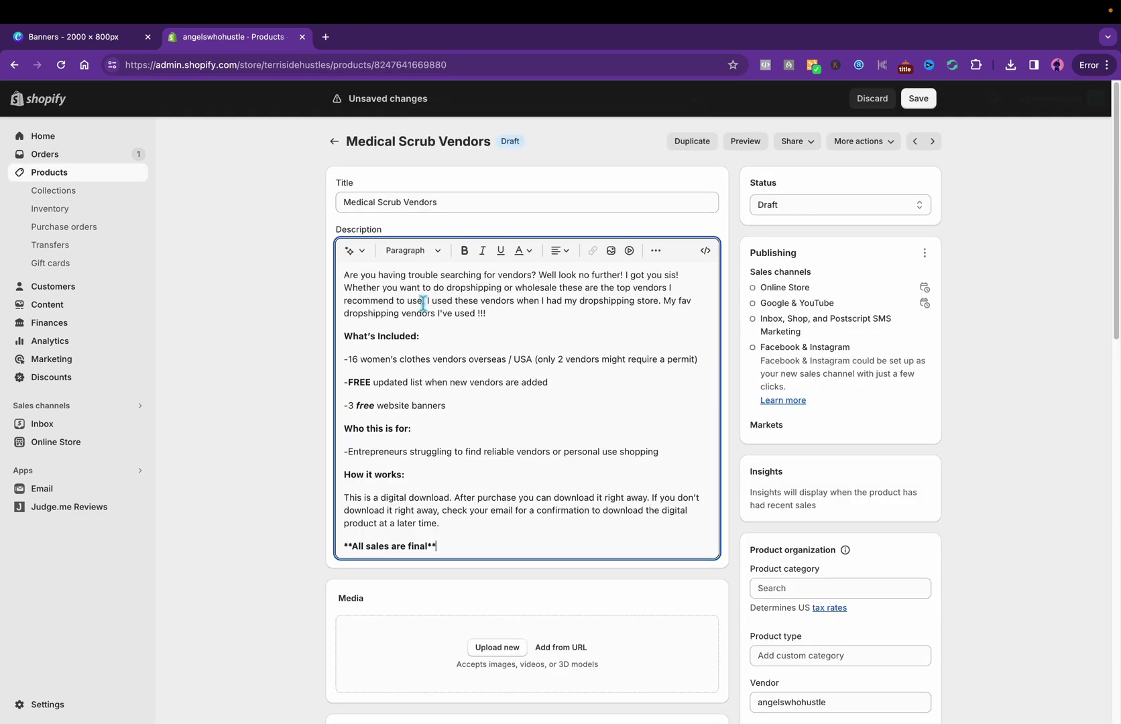
click(808, 211)
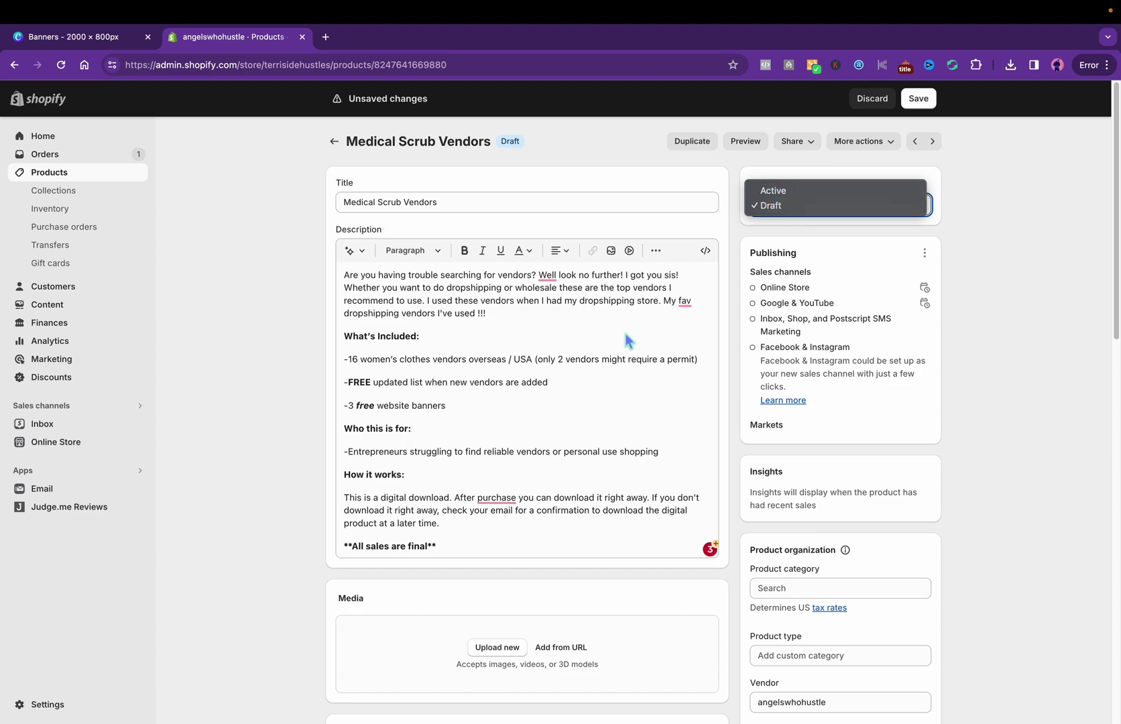
key(Escape)
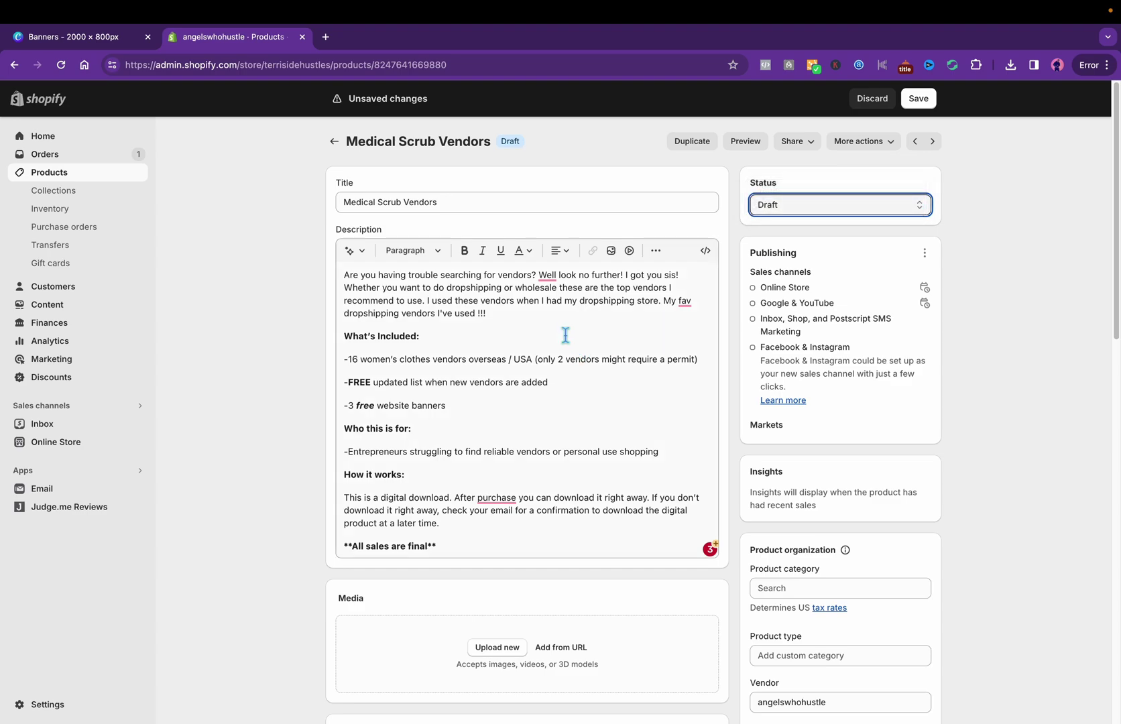
Step: Change the description to 4 vendors and 2 banners, remove the USA permit note, and save
click(365, 365)
key(BackSpace)
key(BackSpace)
key(BackSpace)
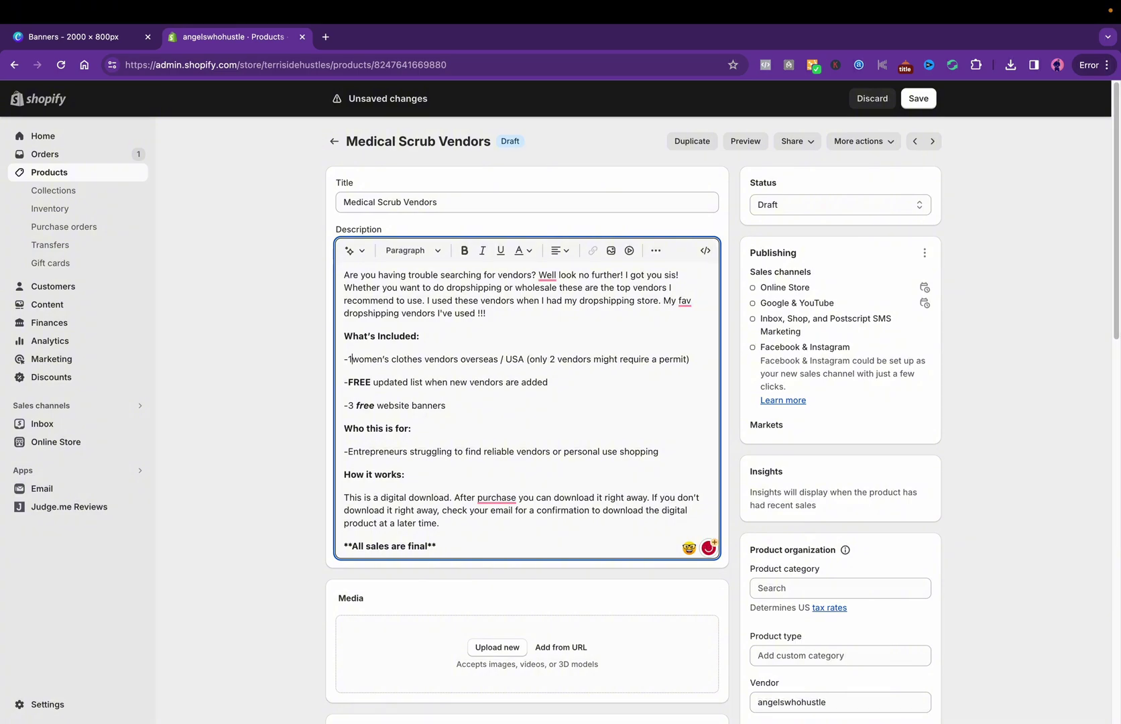
text(4)
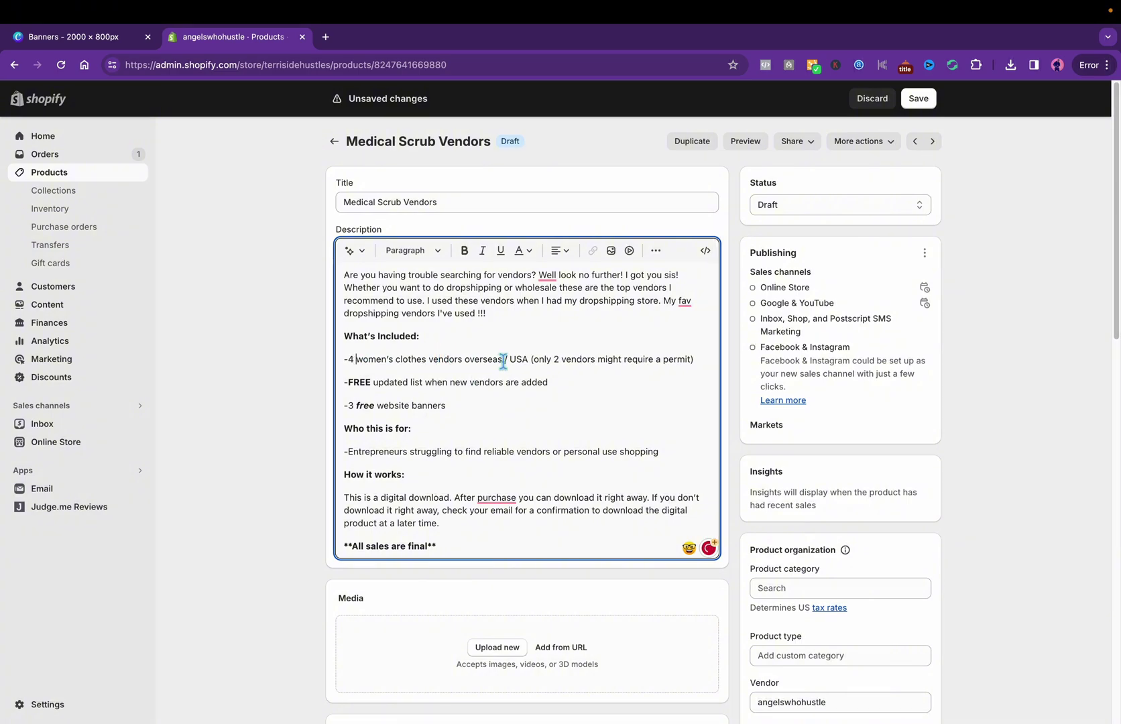
drag(508, 362, 707, 363)
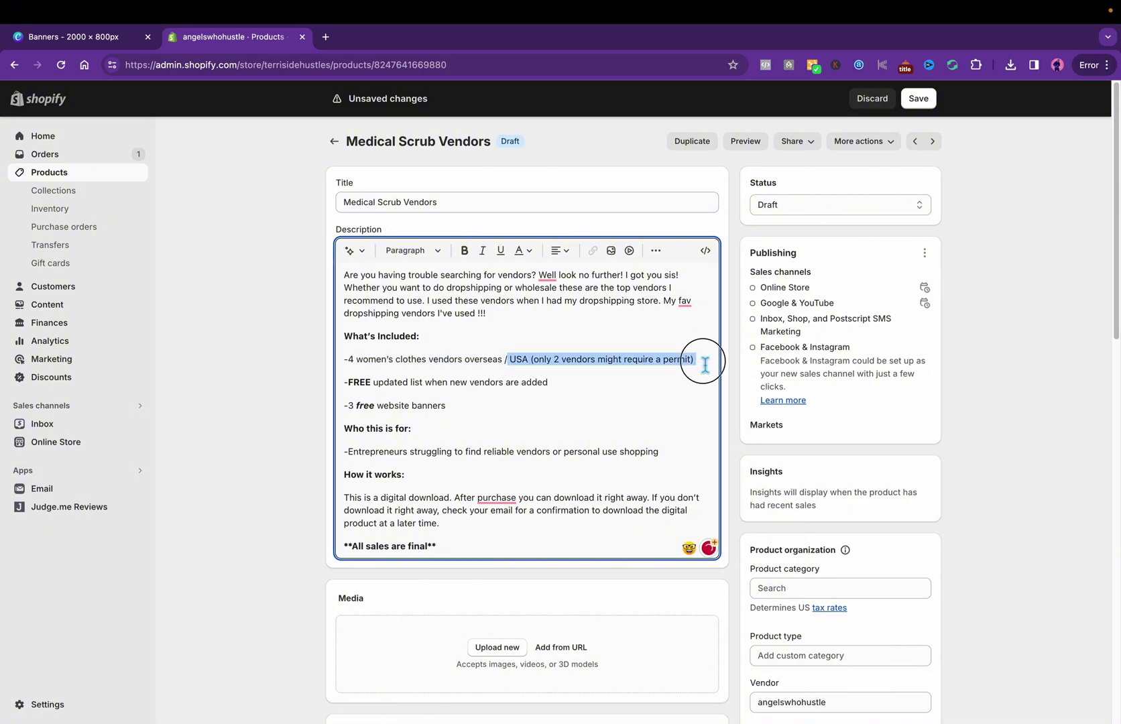
key(BackSpace)
key(BackSpace)
key(BackSpace)
key(BackSpace)
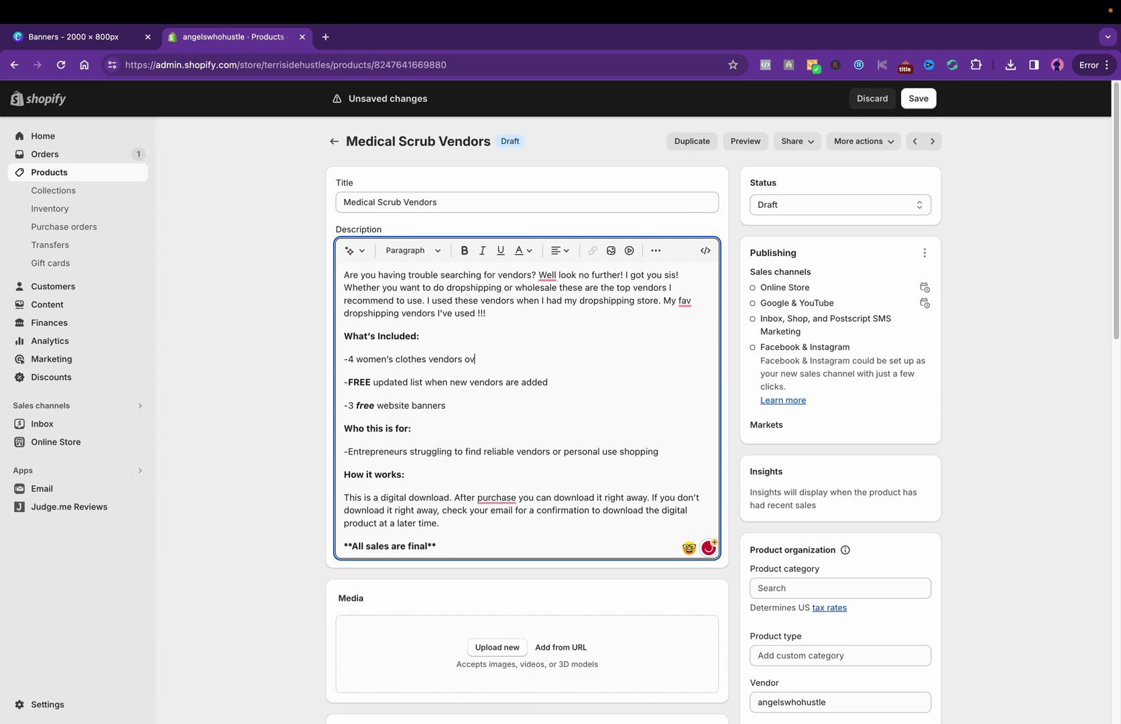
double_click(417, 360)
text(medical scrub)
key(BackSpace)
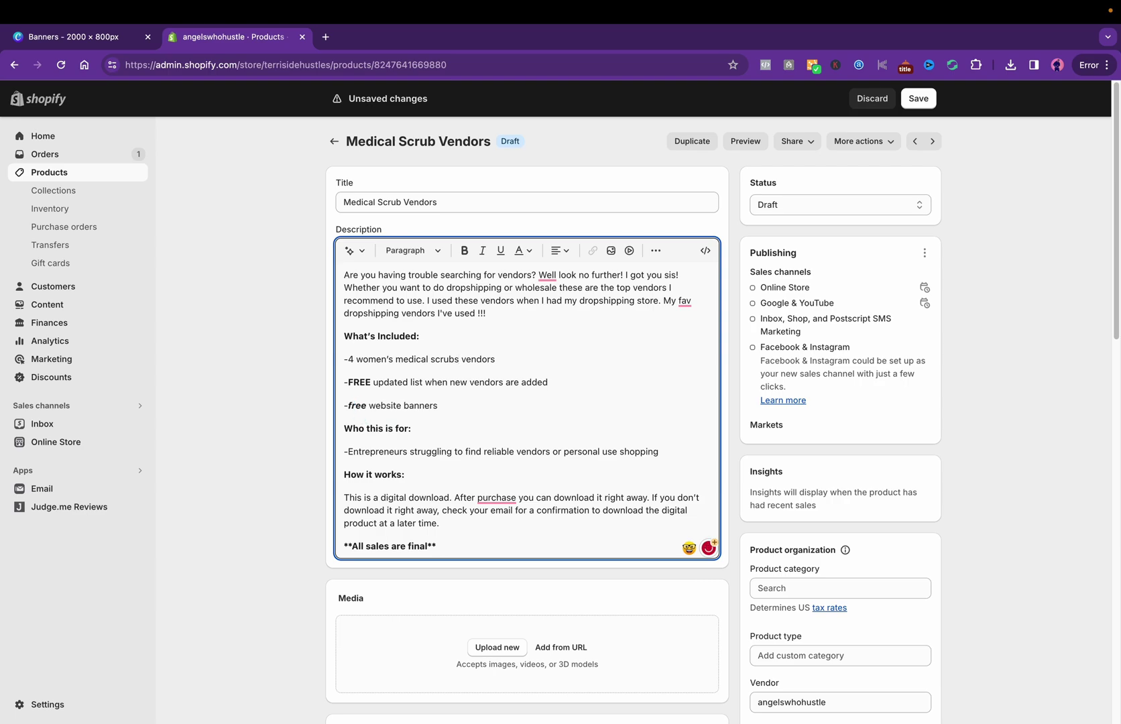
text(2)
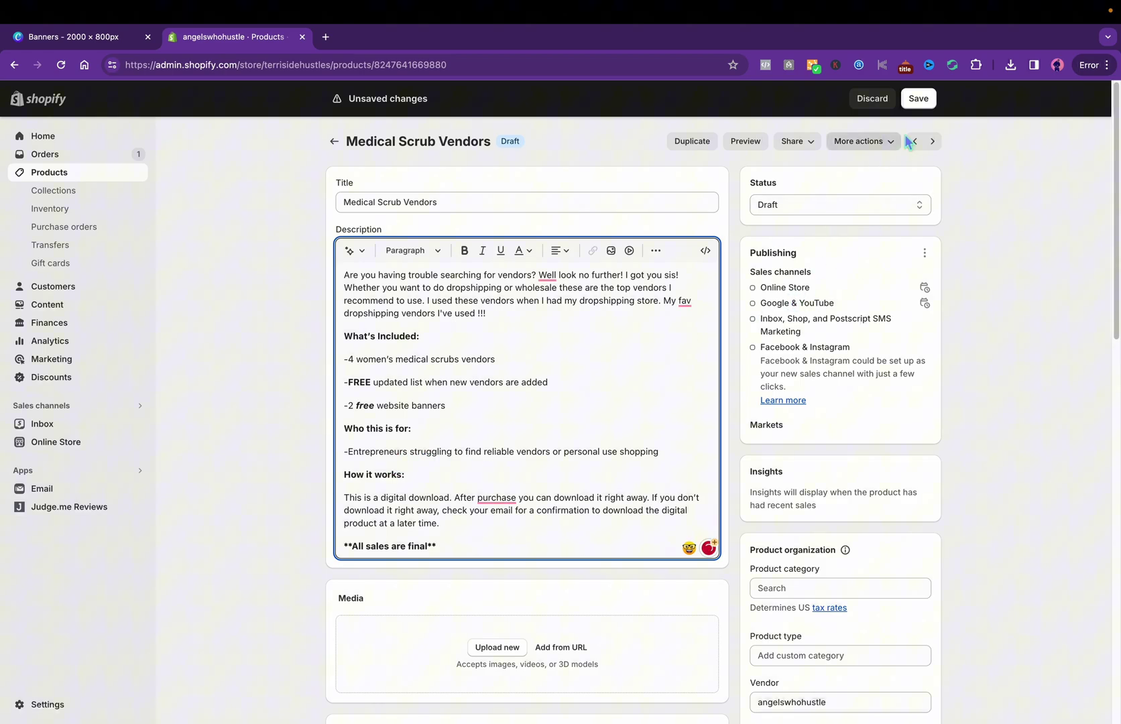
click(924, 100)
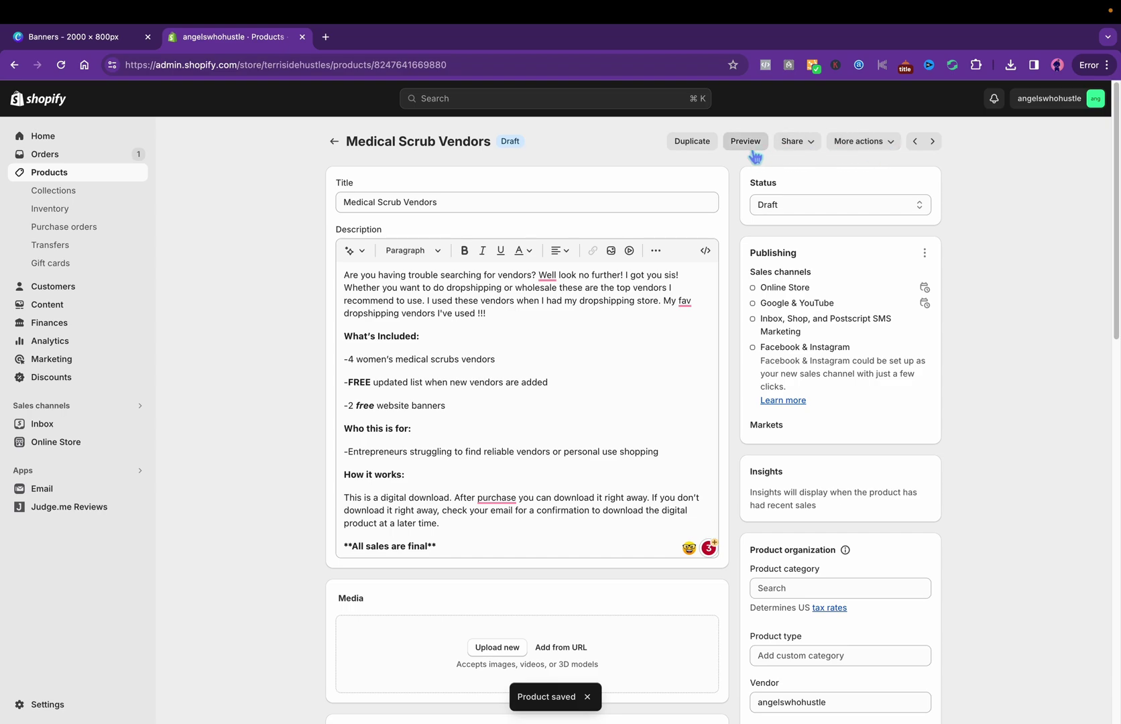
Step: Attach Scrub Vendors.pdf as the product's digital download file and save
click(864, 143)
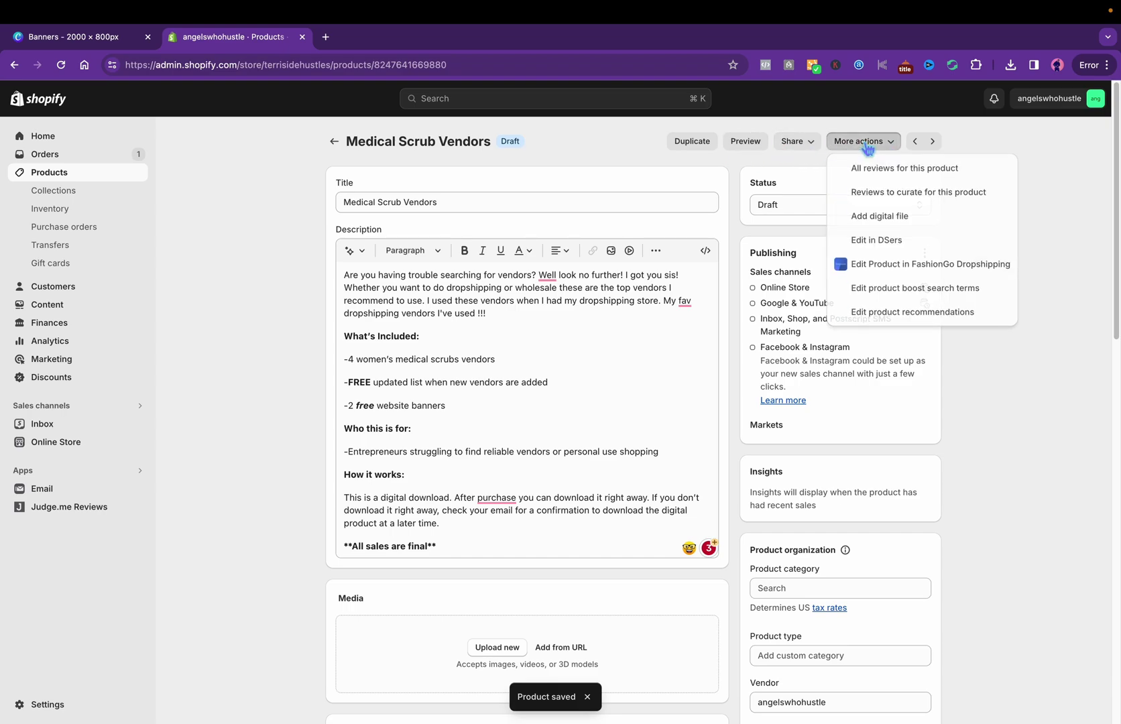
click(881, 216)
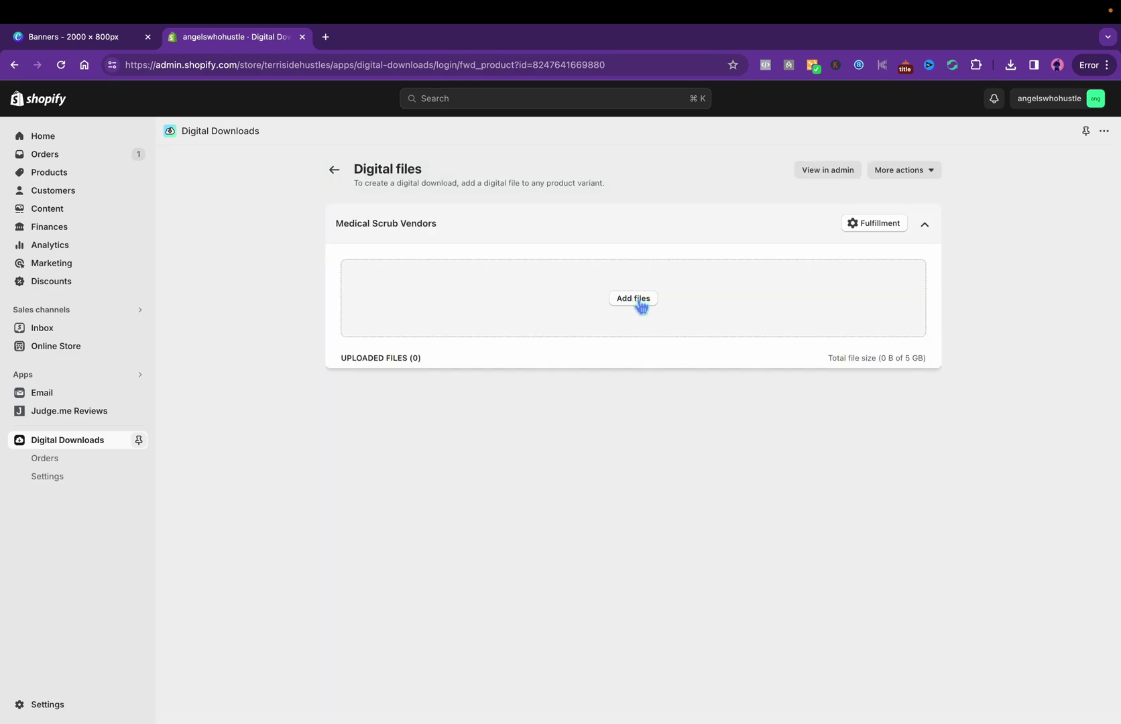
click(640, 305)
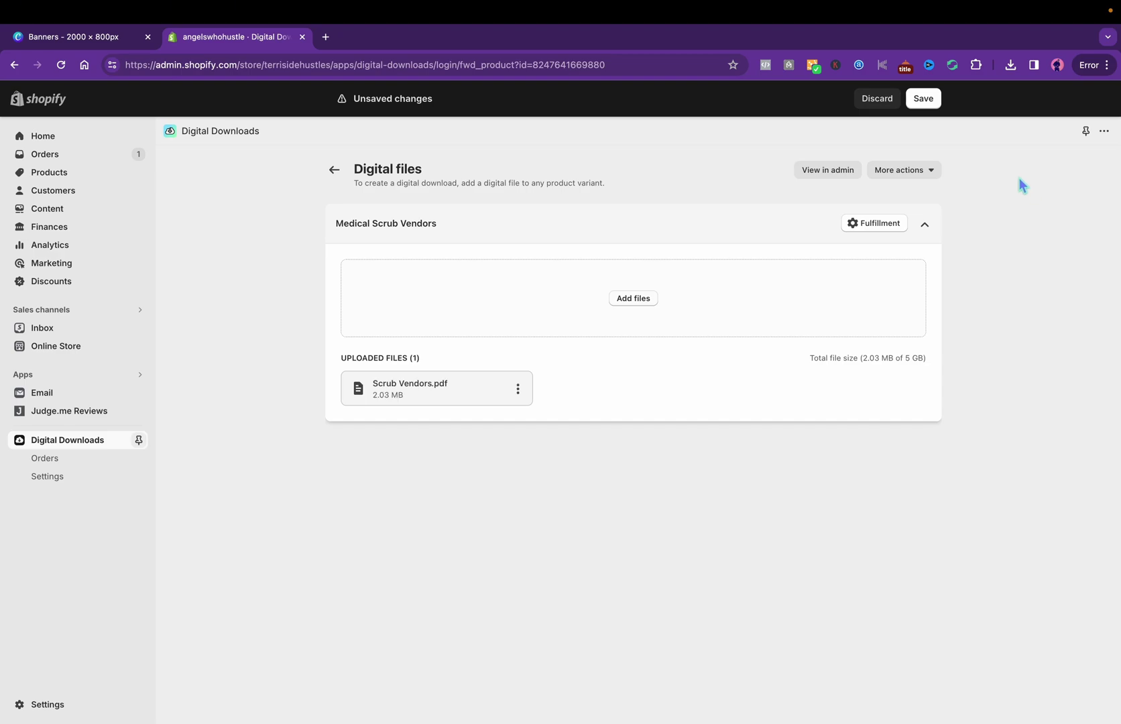
click(923, 99)
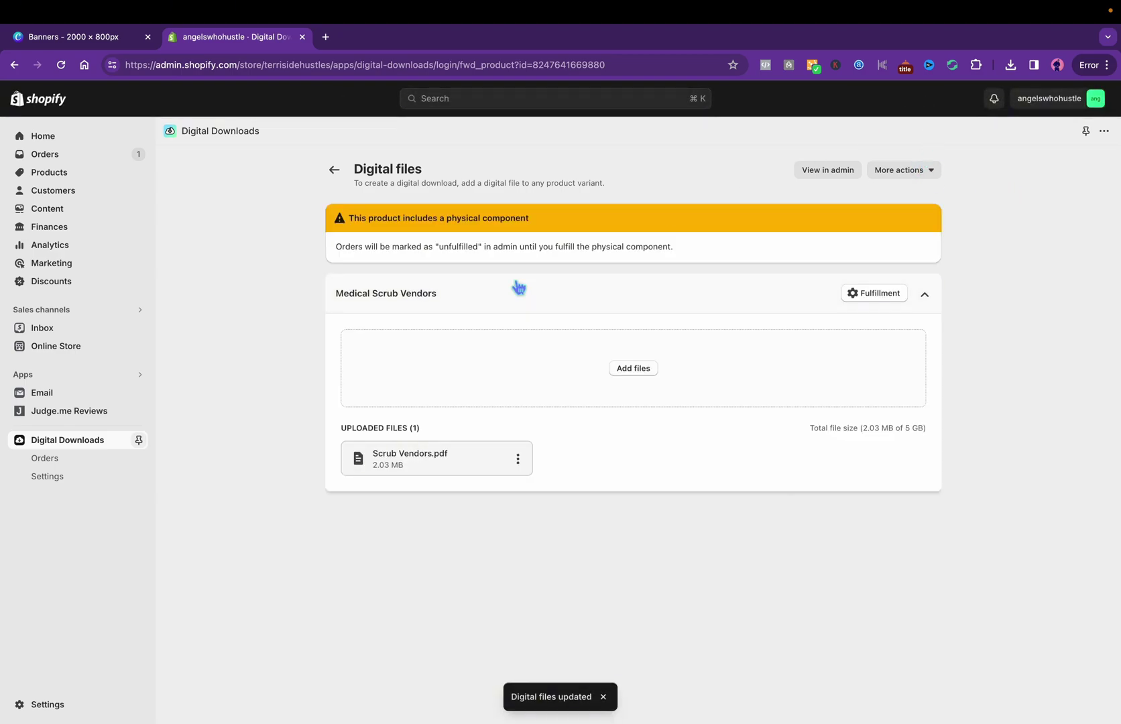
drag(1107, 244, 1092, 441)
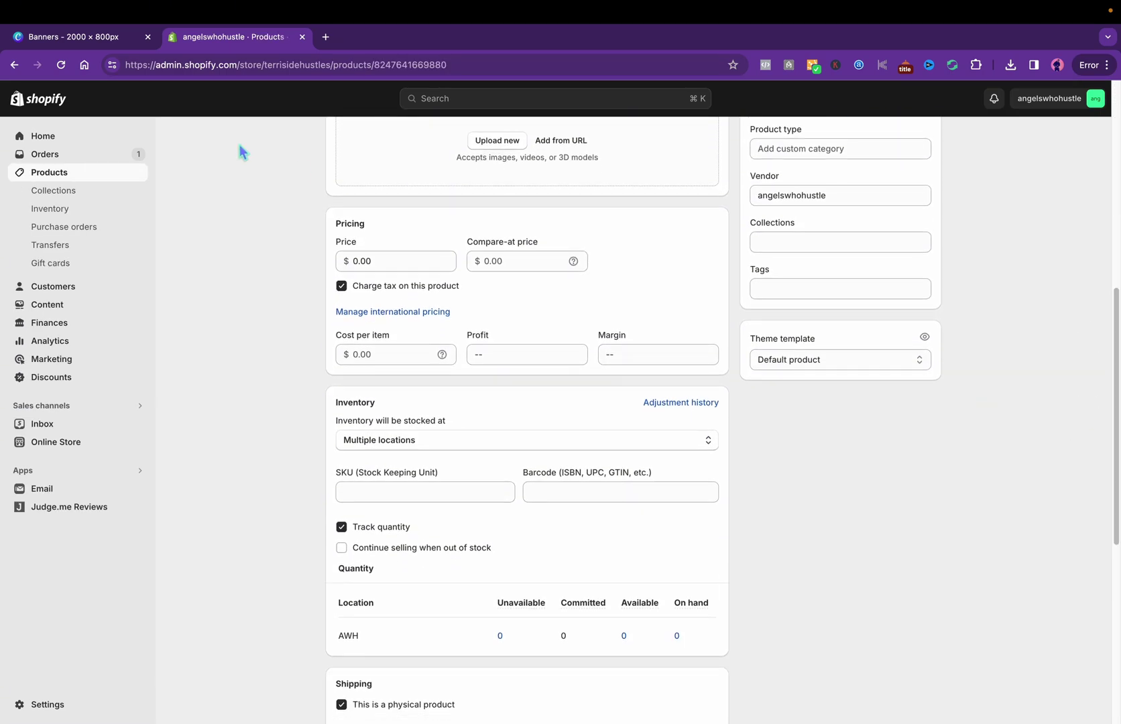
Step: Price the product at $9.99, untrack quantity, uncheck physical product, and save
click(376, 261)
text(9.9)
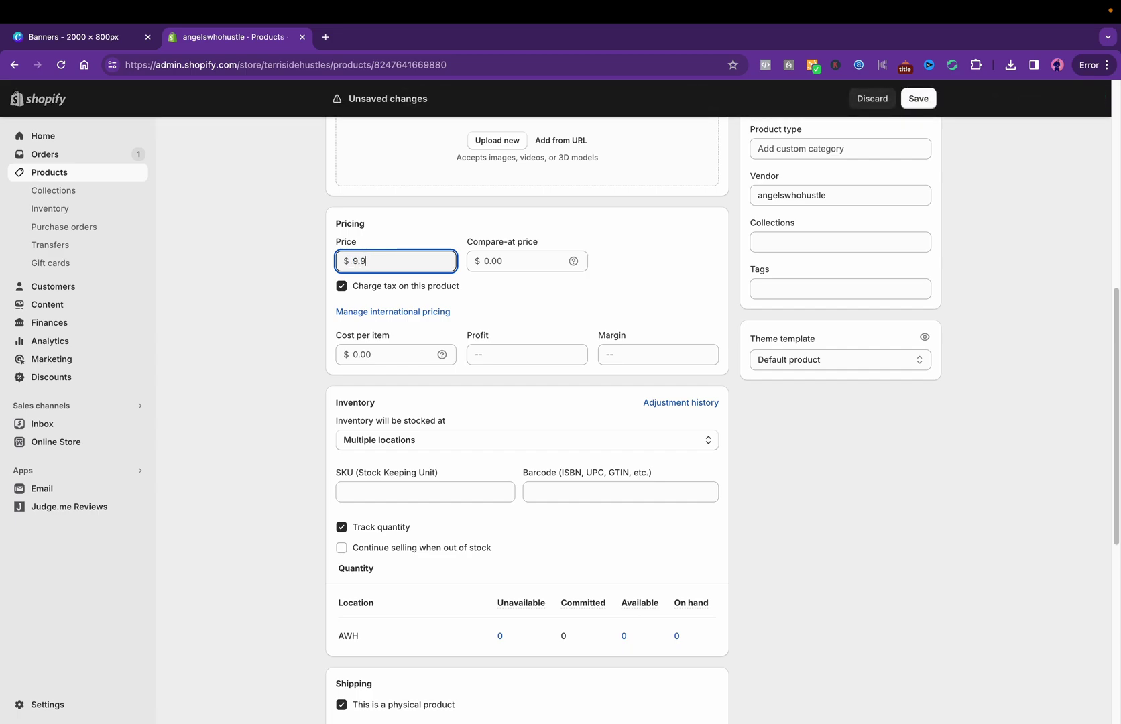
text(9)
click(346, 529)
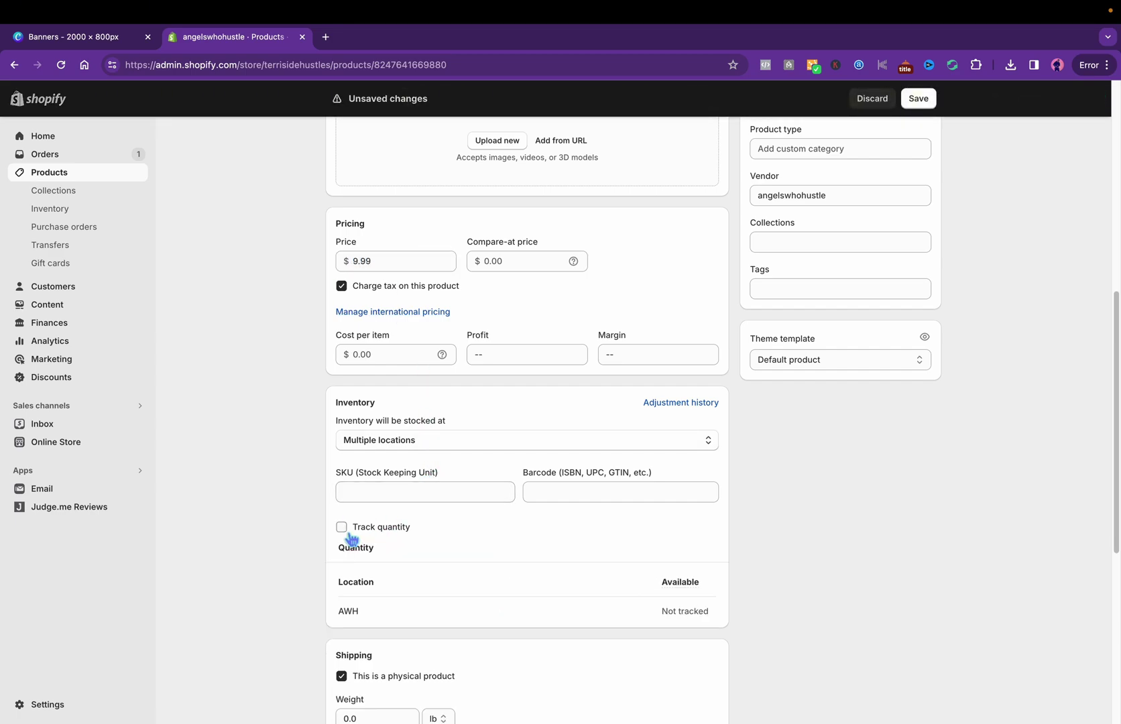
click(342, 677)
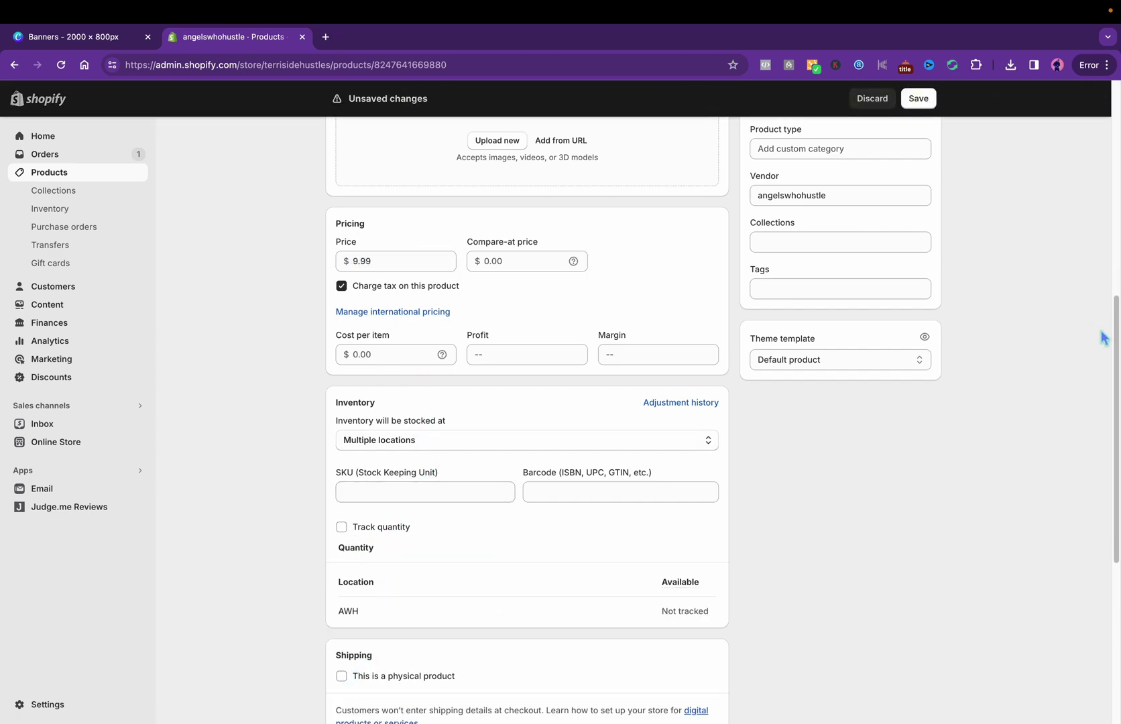
drag(1103, 337, 1080, 94)
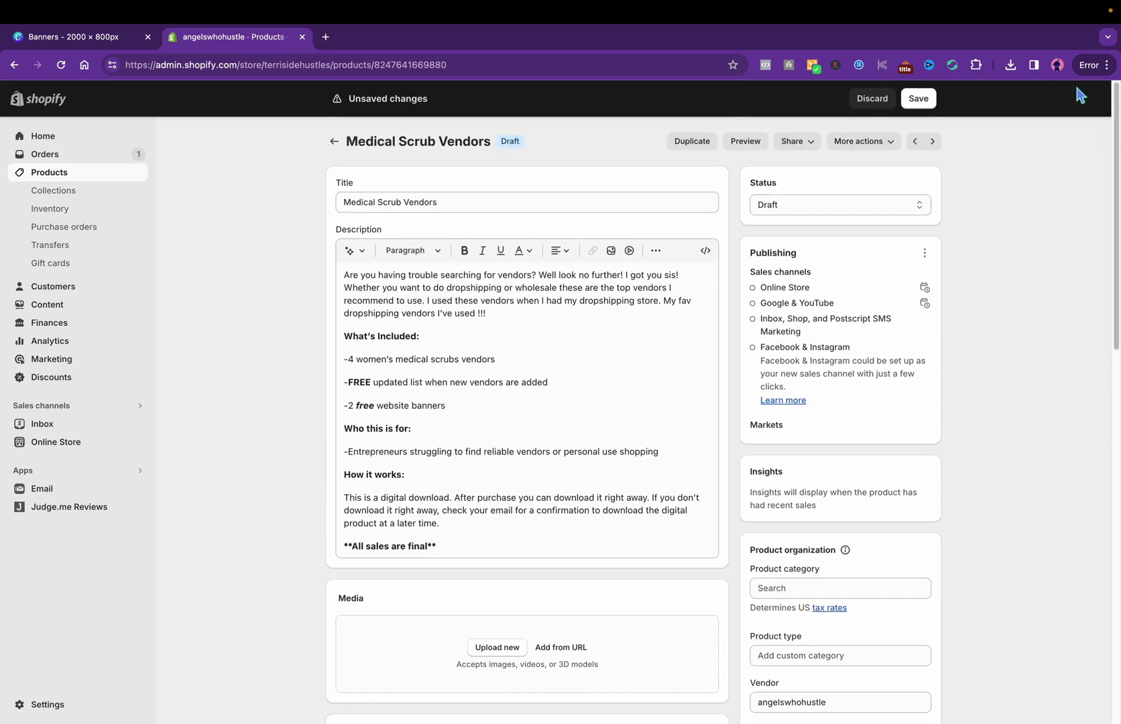
click(921, 101)
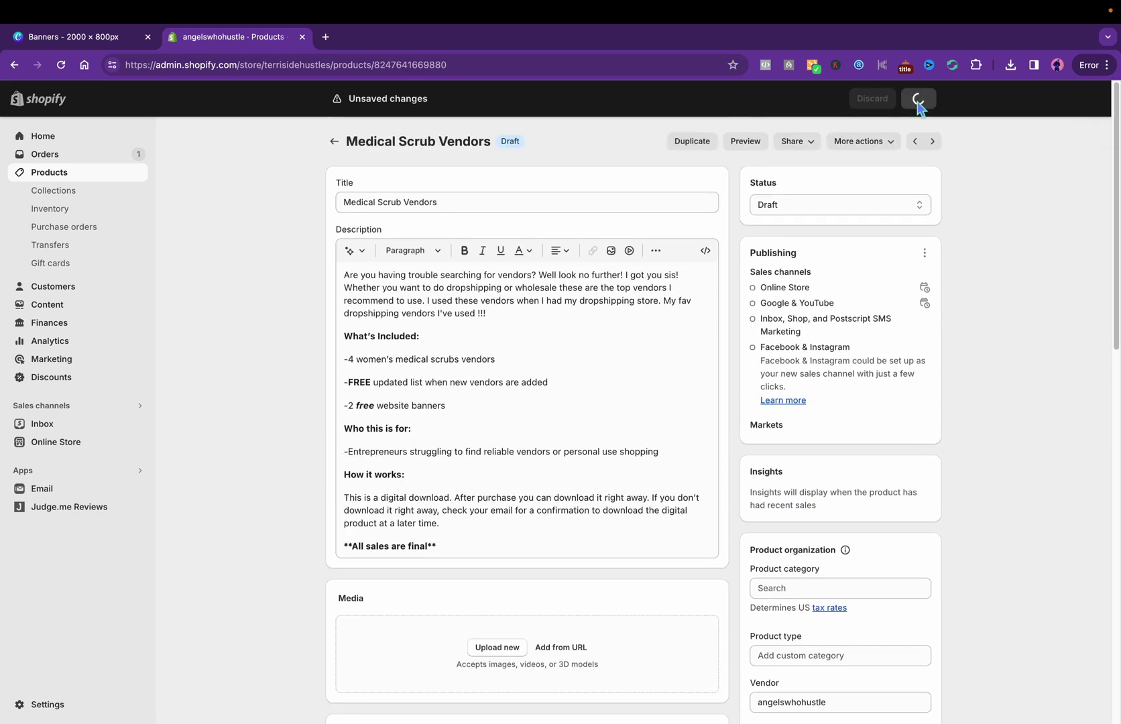
click(112, 41)
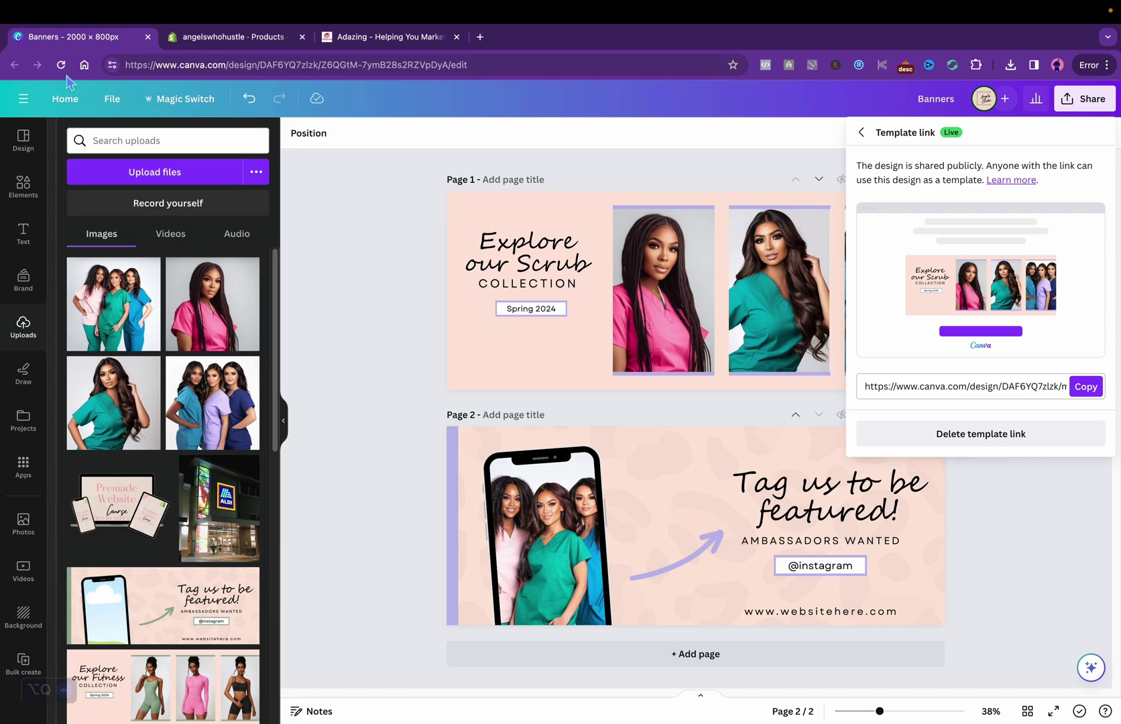
Step: Open the Scrub Vendors design from the Canva home page
click(65, 101)
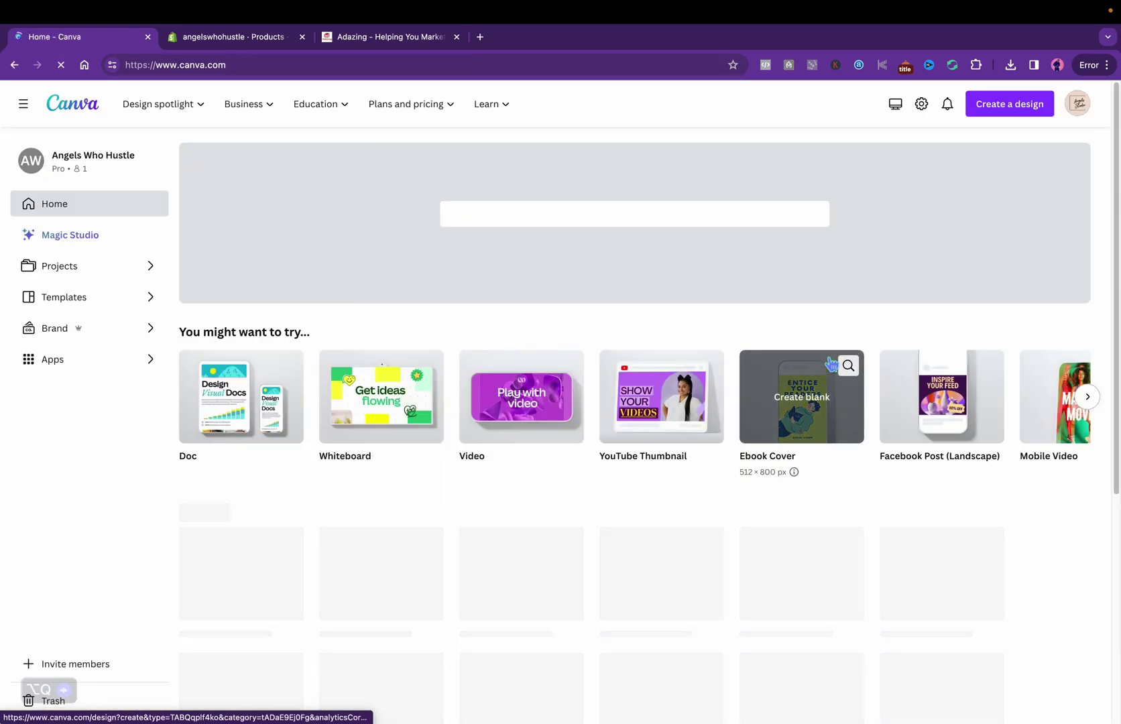
scroll(1103, 218, down, 3)
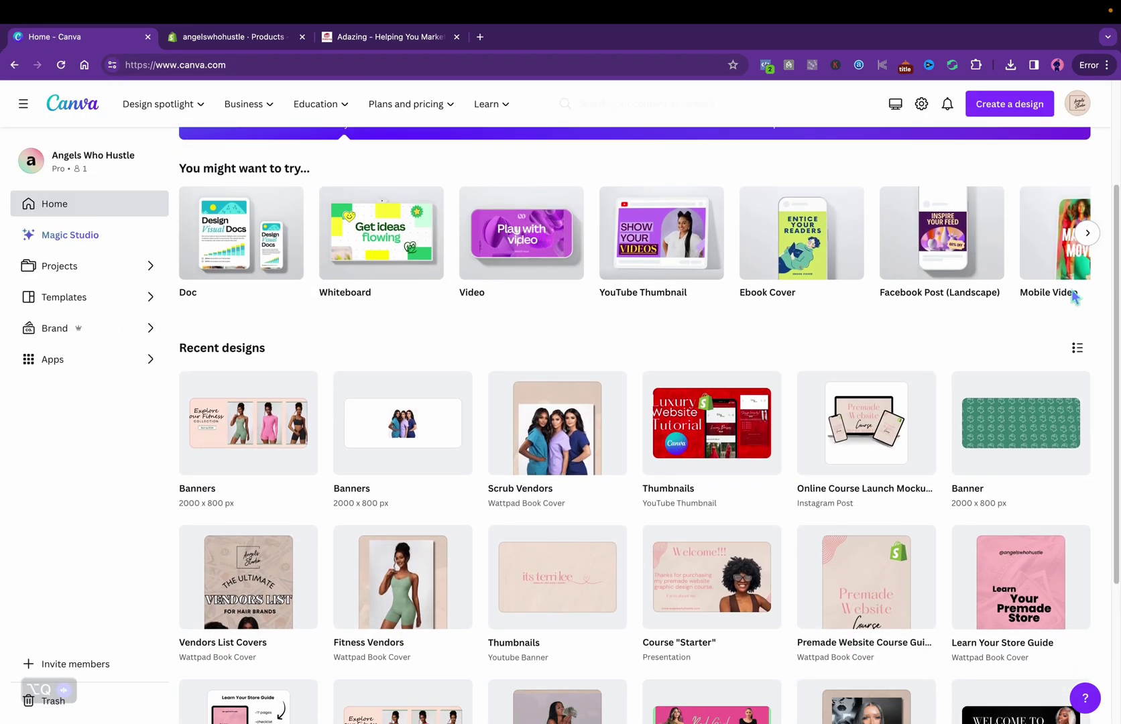
mouse_move(538, 464)
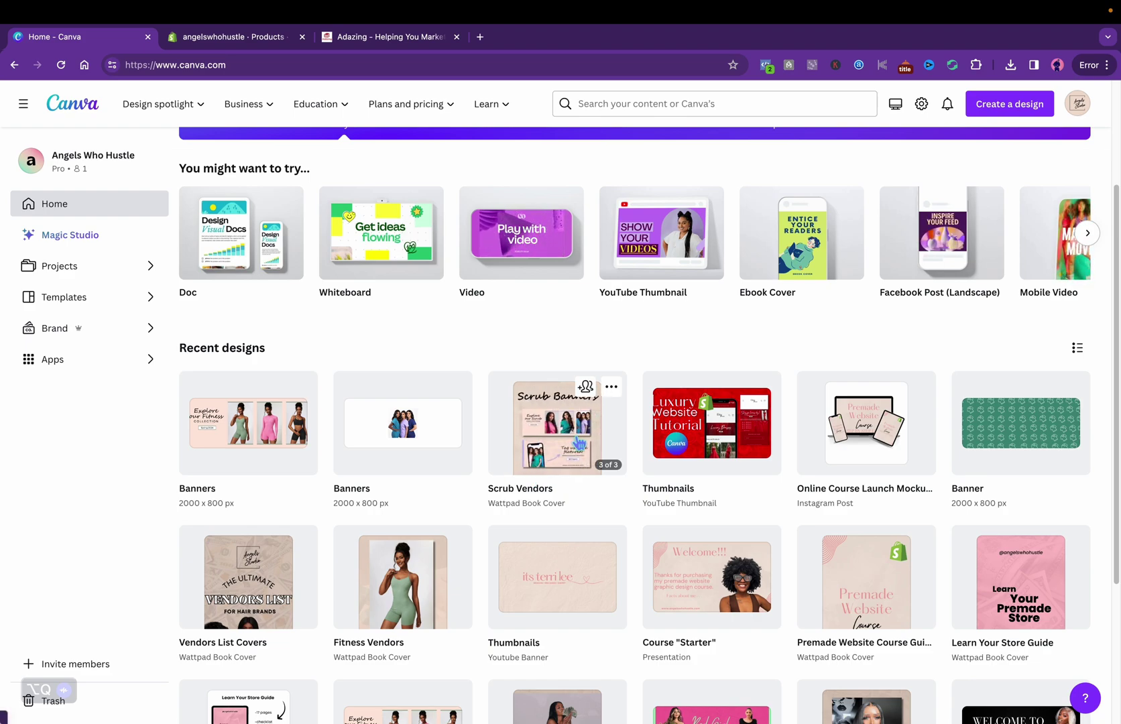
click(578, 441)
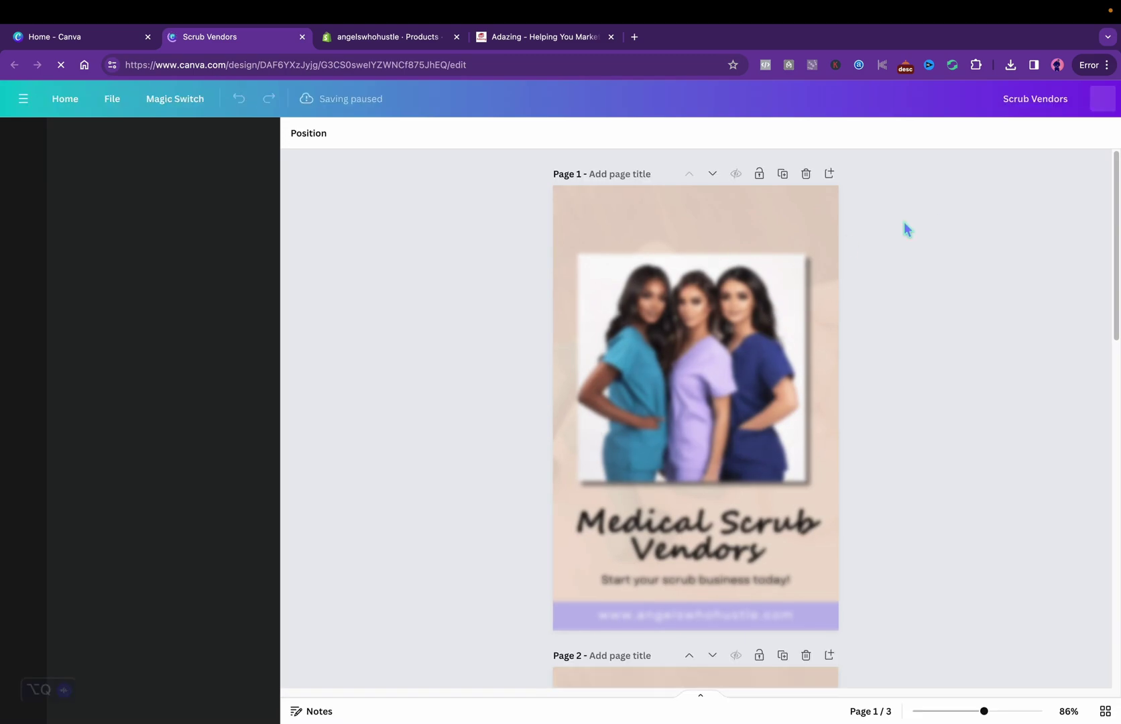
Step: Download only Page 1 of the design as Scrub Vendors.png, then move to Adazing
click(1078, 99)
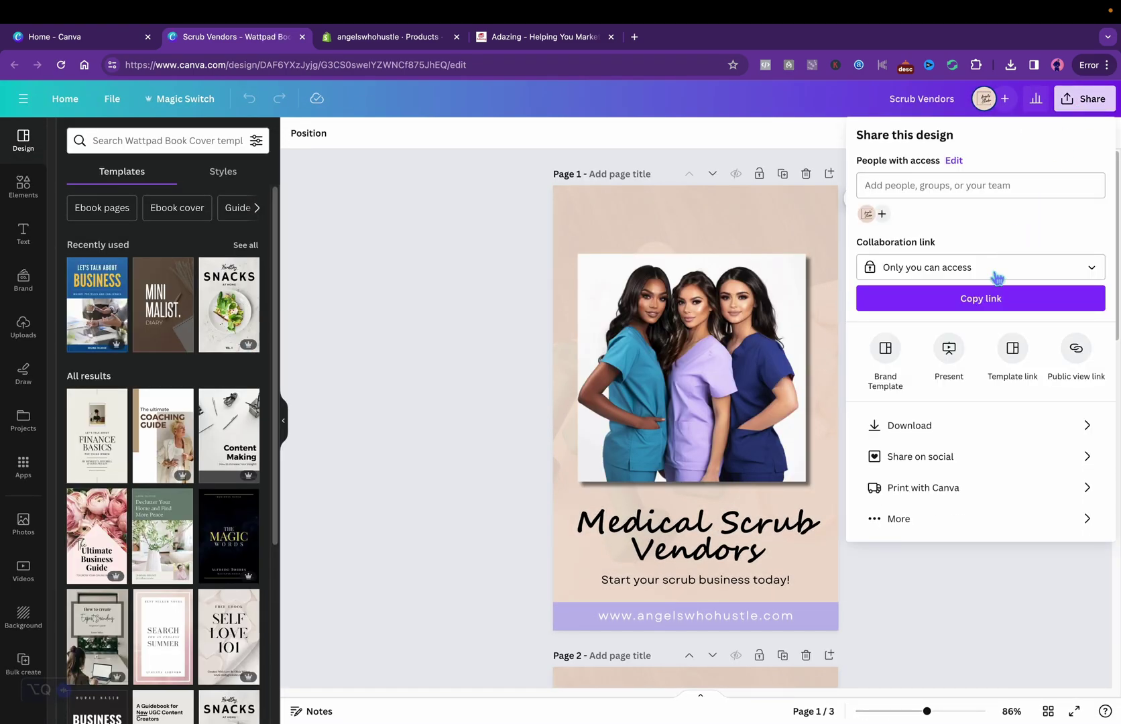
click(923, 436)
click(1092, 337)
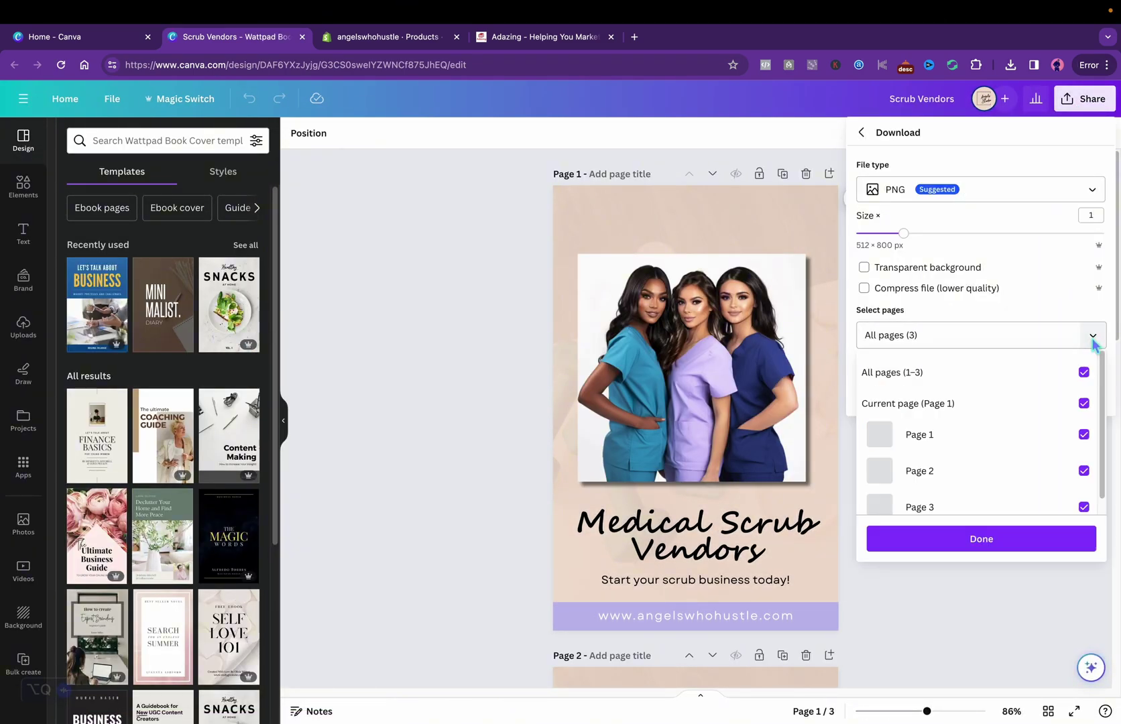
click(1083, 372)
click(1083, 435)
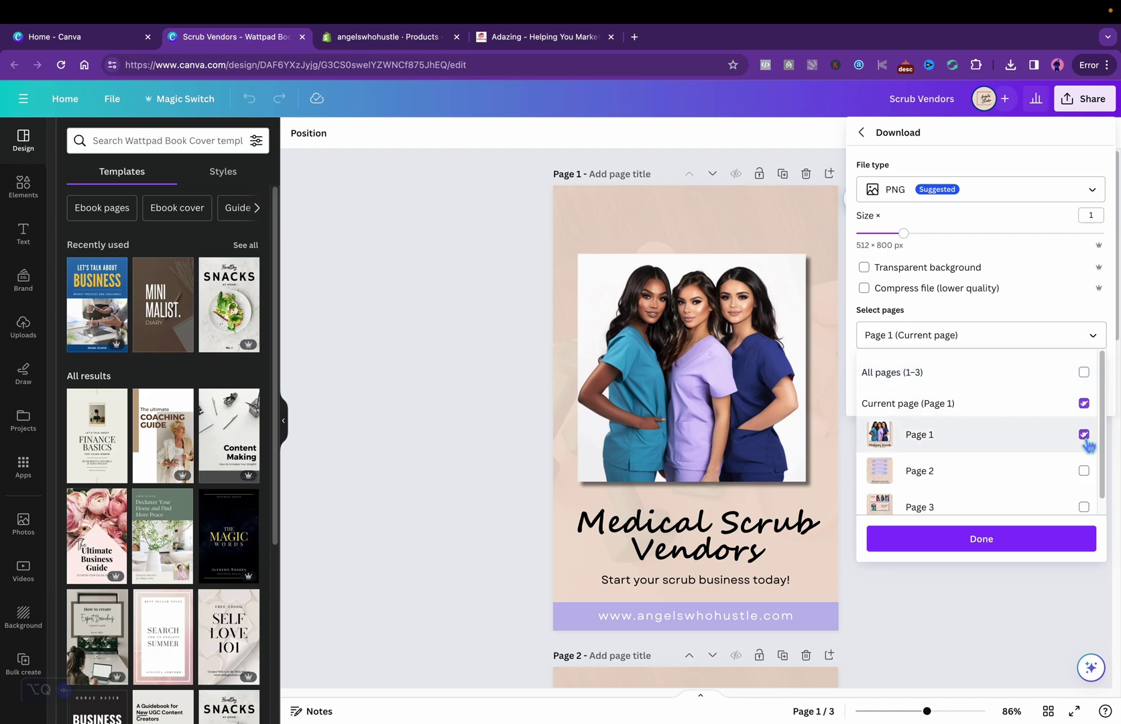
click(1023, 541)
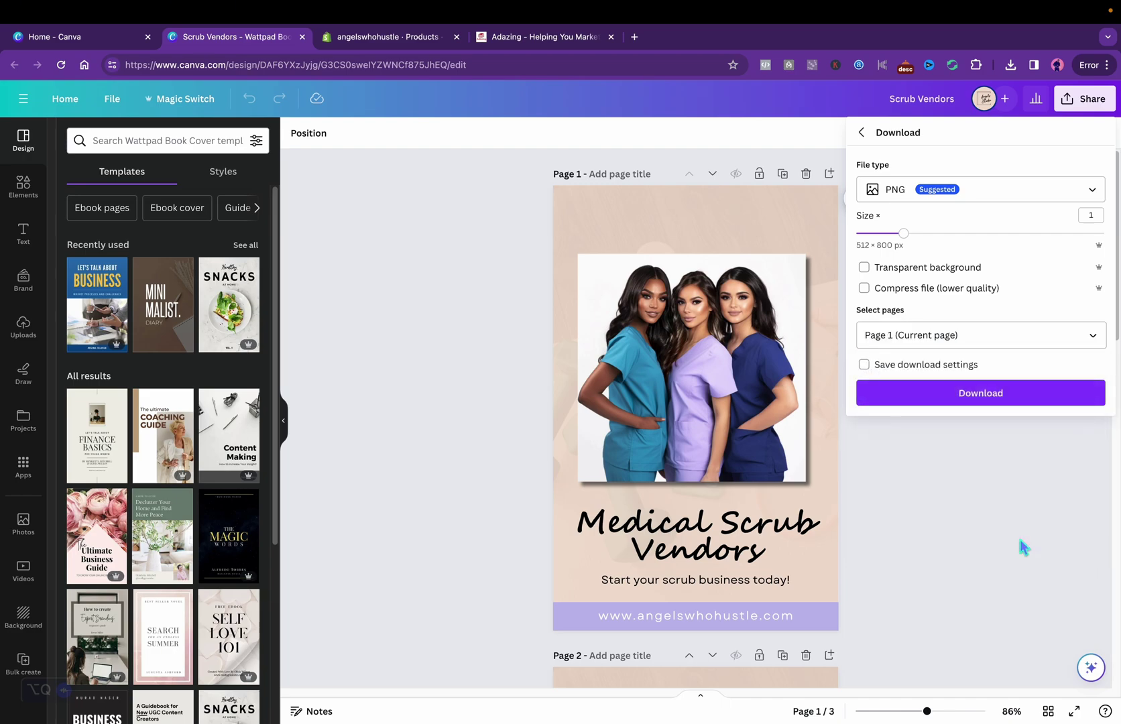
click(991, 397)
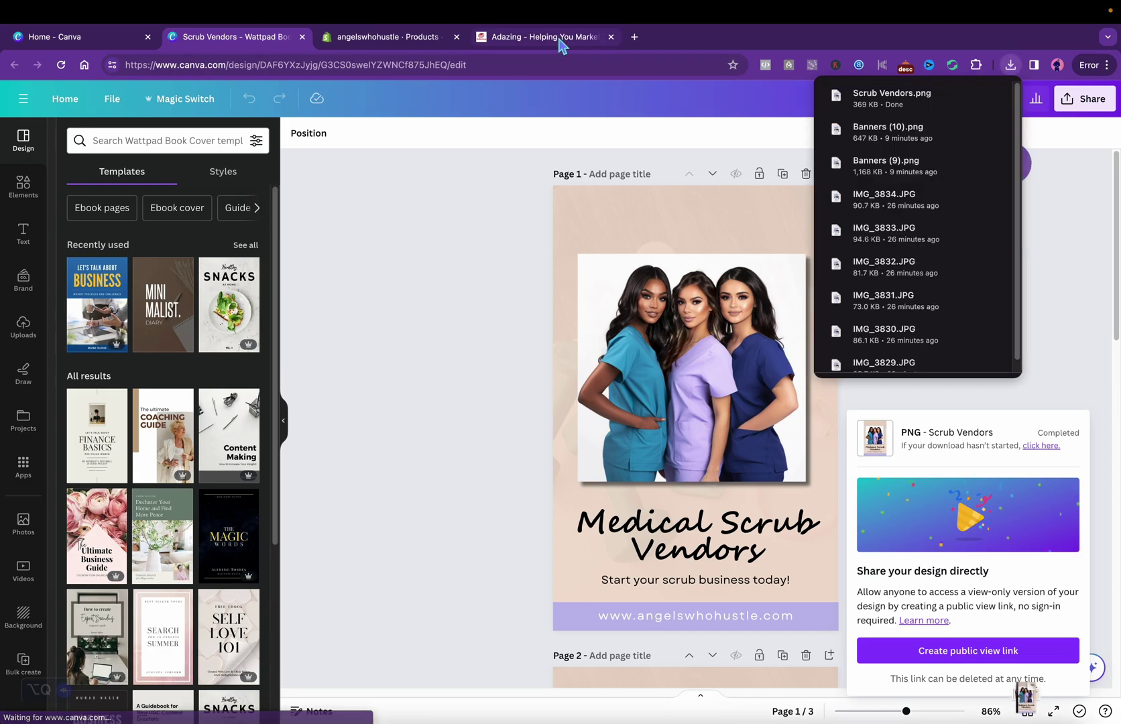
click(561, 42)
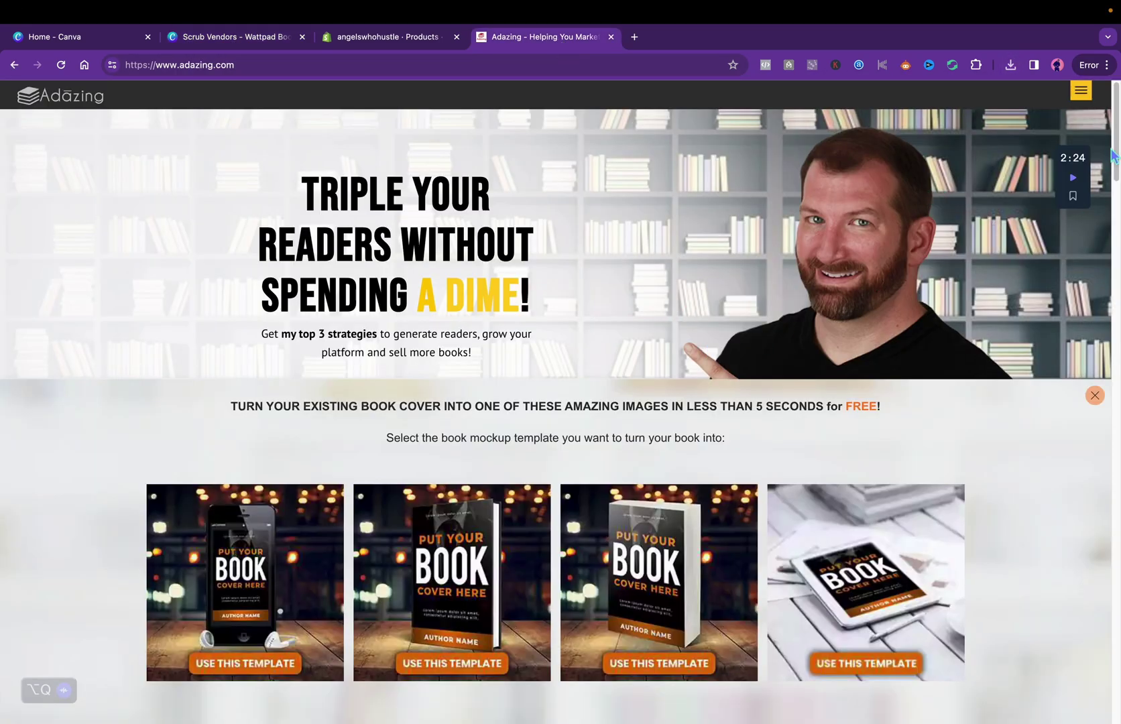
Step: Generate and download a free hardcover book mockup from Scrub Vendors.png, entering a delivery email
scroll(805, 302, down, 5)
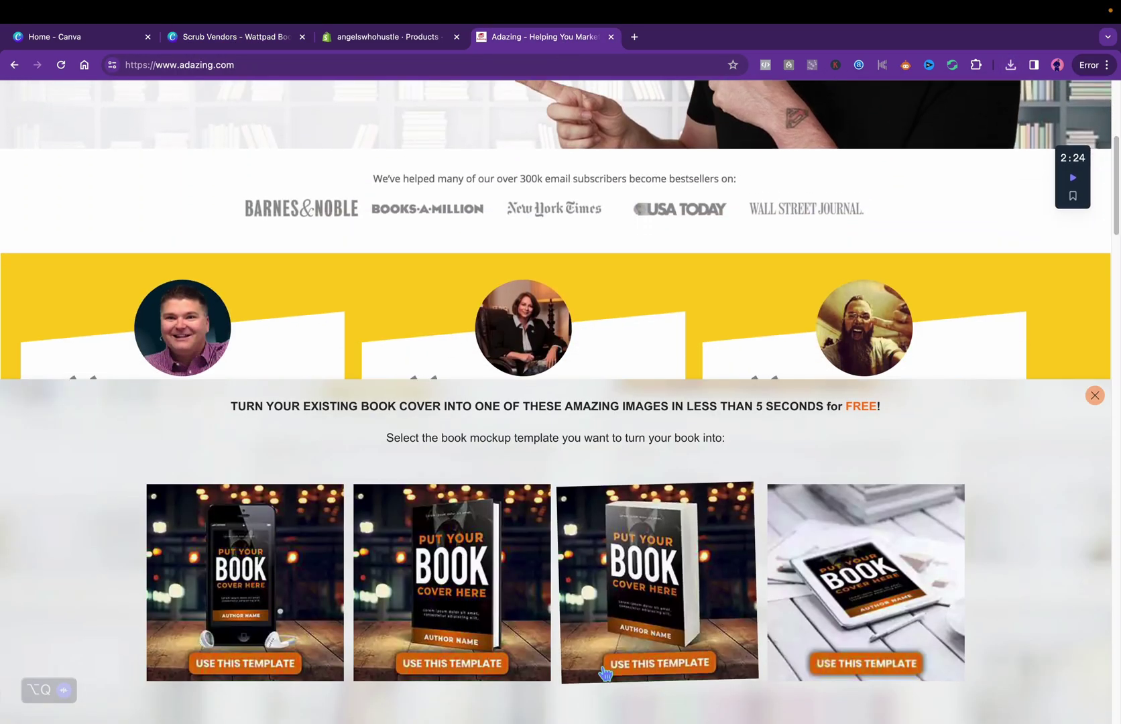
click(494, 671)
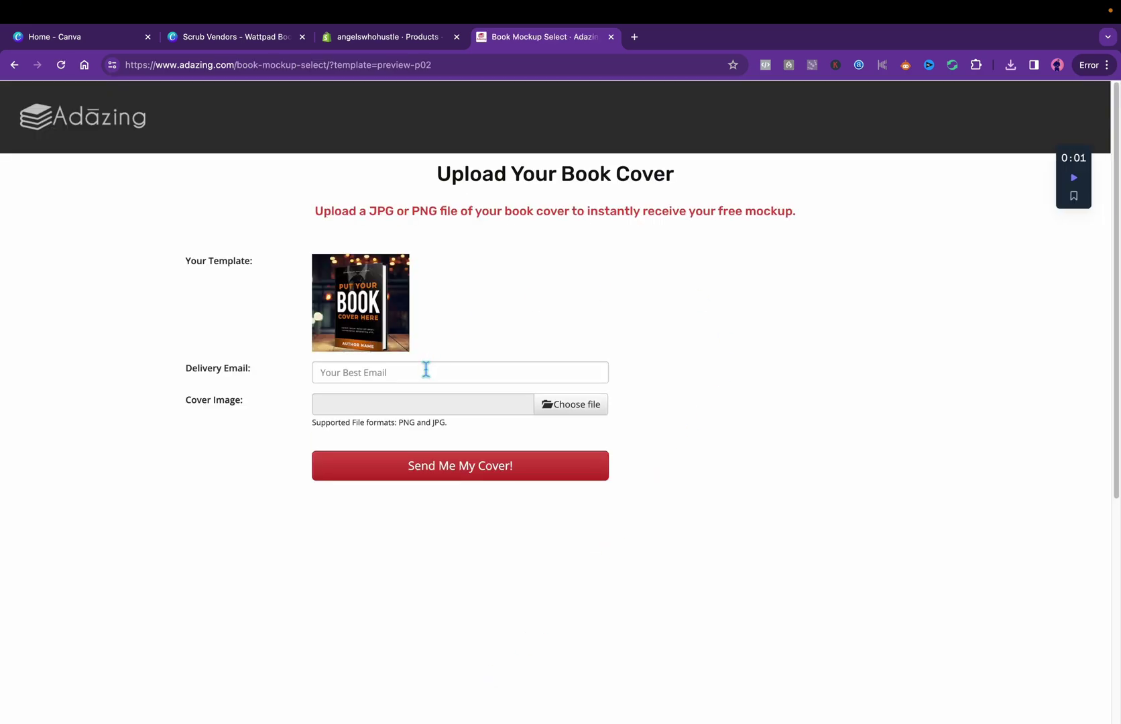
click(426, 370)
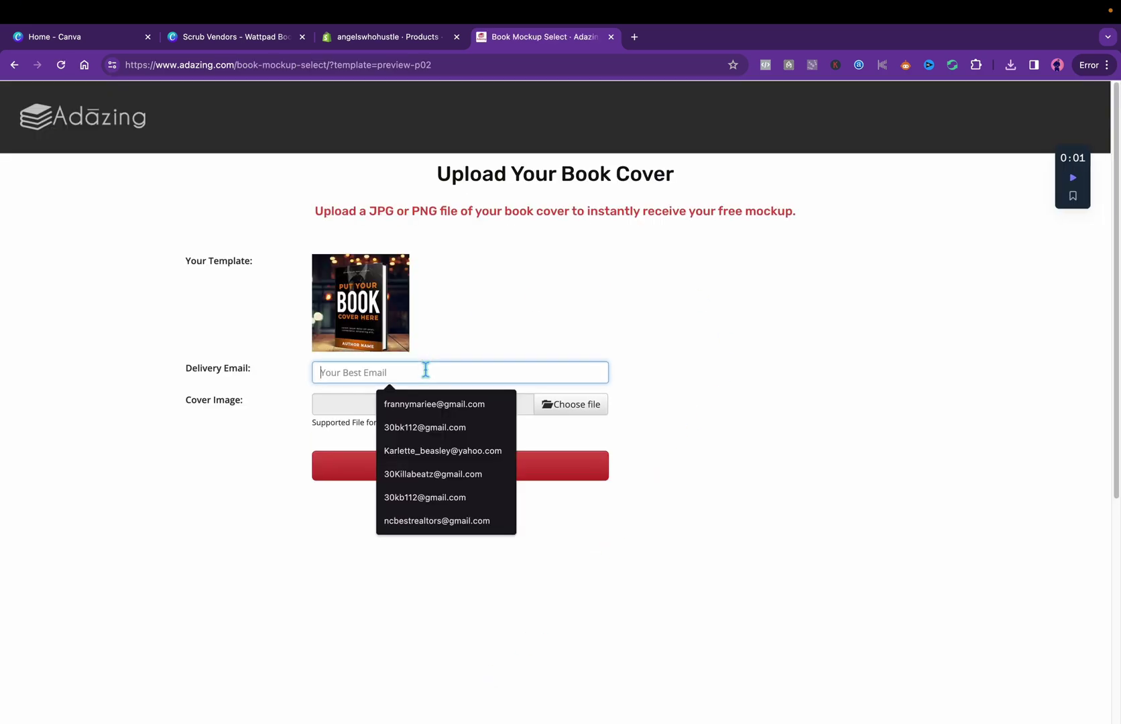
click(447, 404)
click(545, 404)
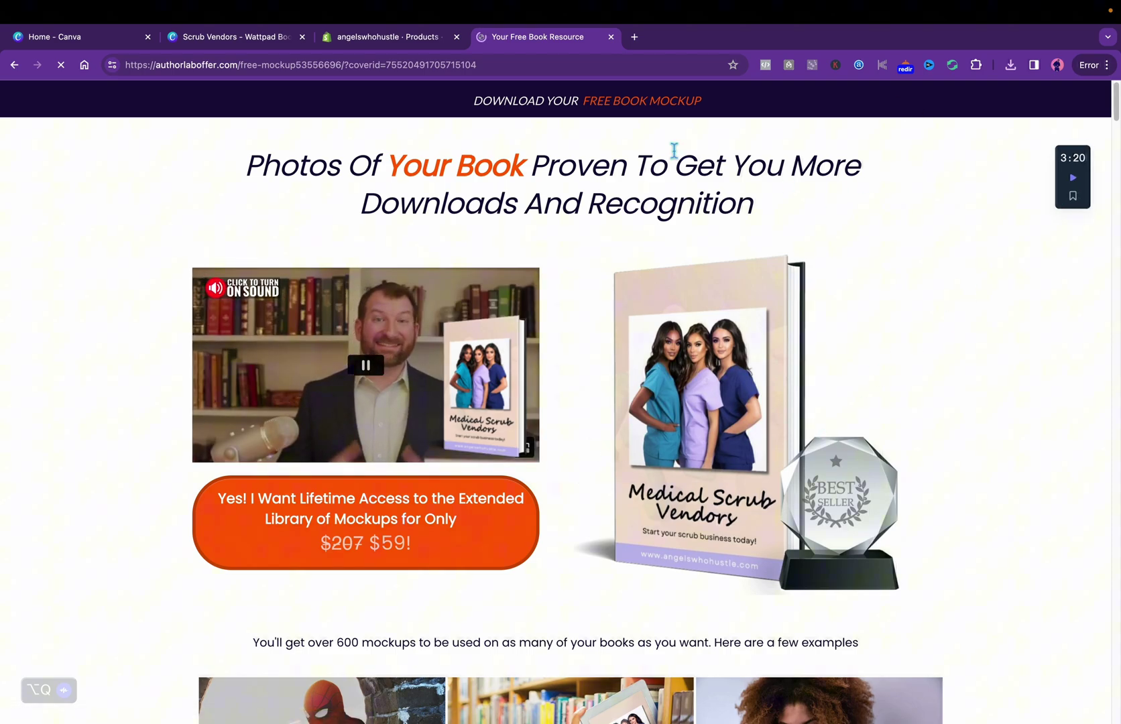
click(645, 106)
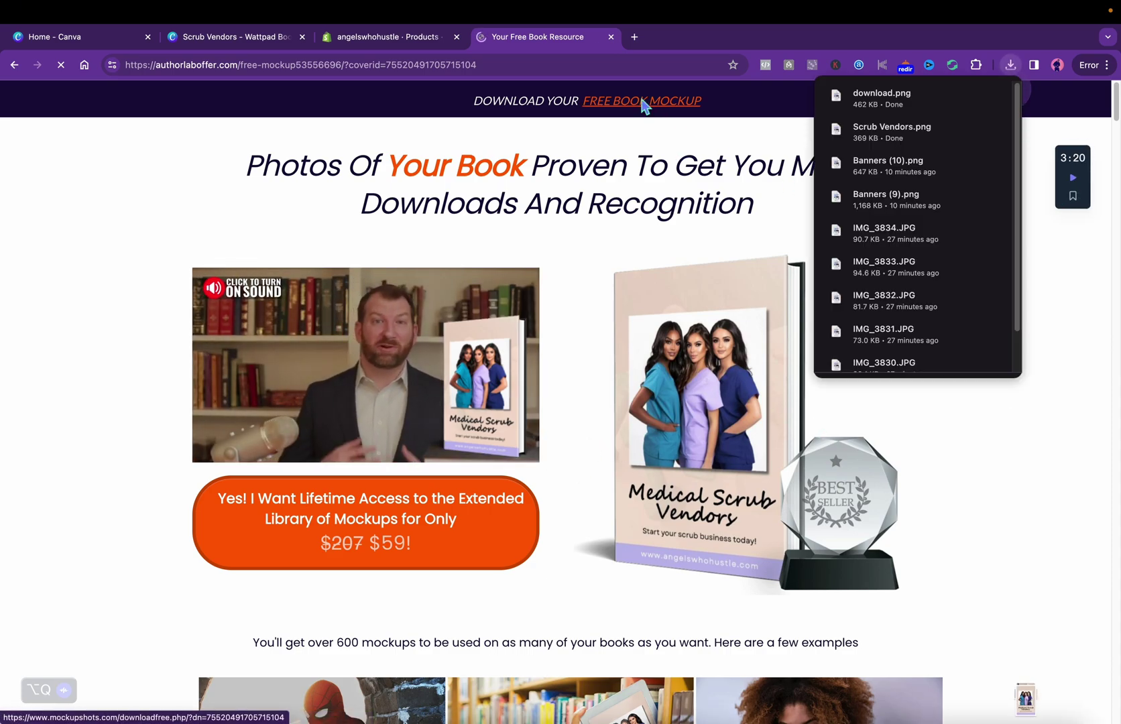
click(370, 37)
Step: Add the downloaded book mockup image to the product's Media
drag(500, 671, 500, 672)
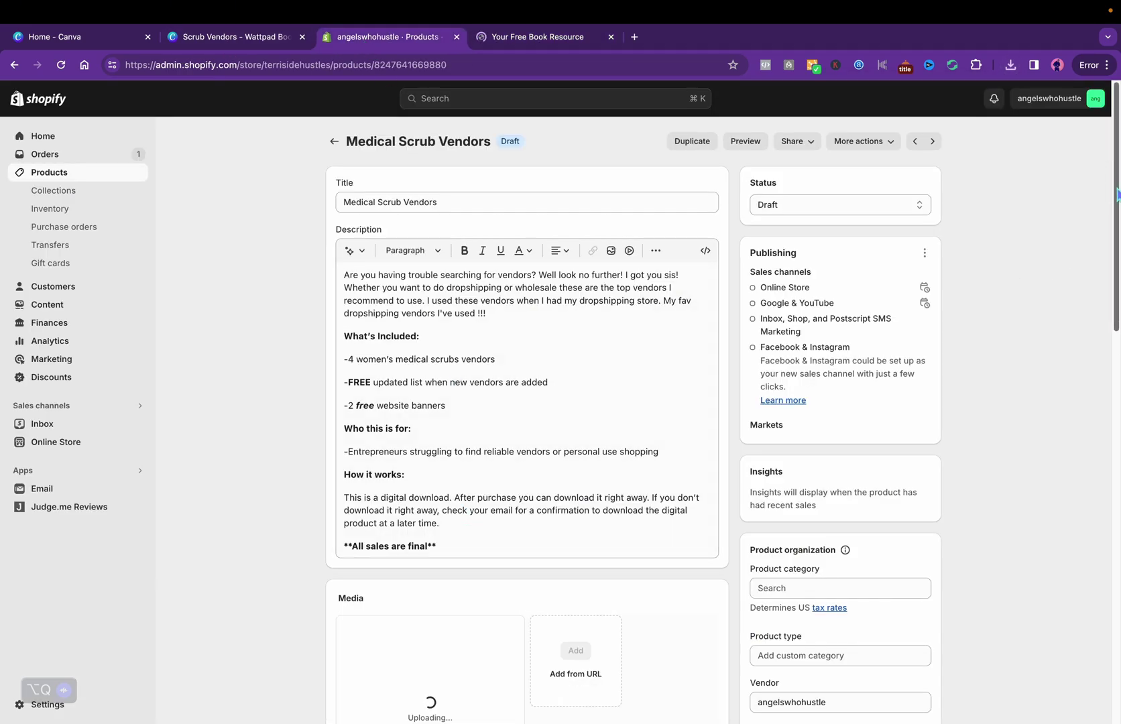
scroll(1116, 275, down, 5)
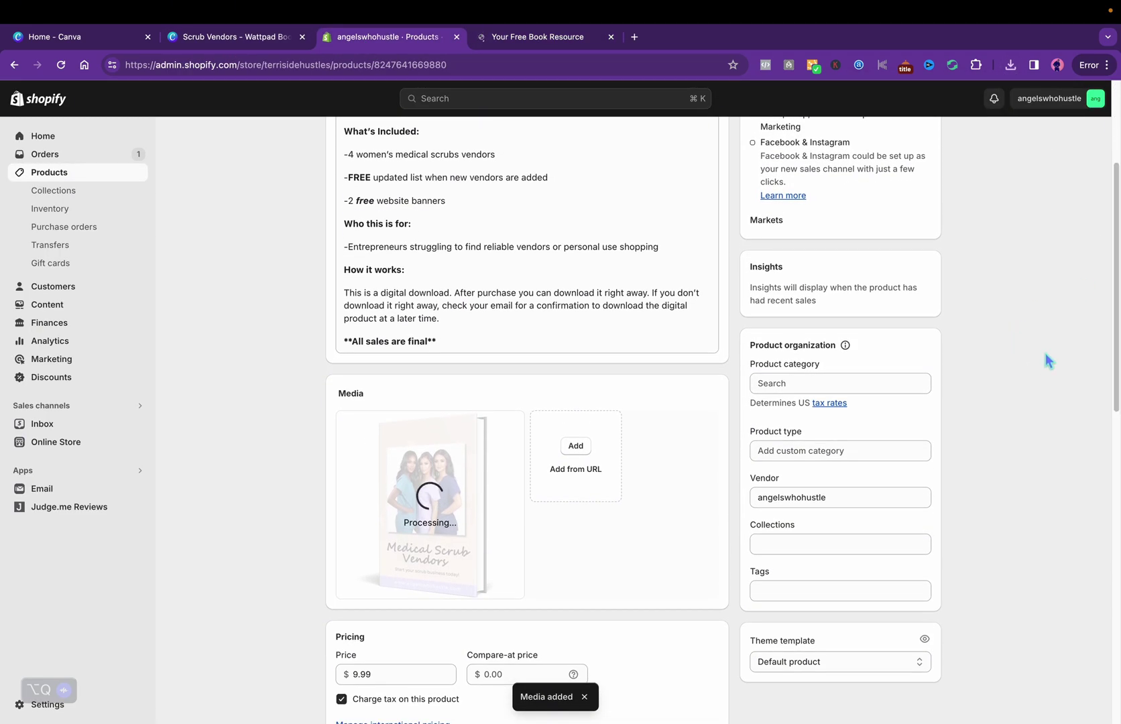
drag(1114, 200, 1103, 115)
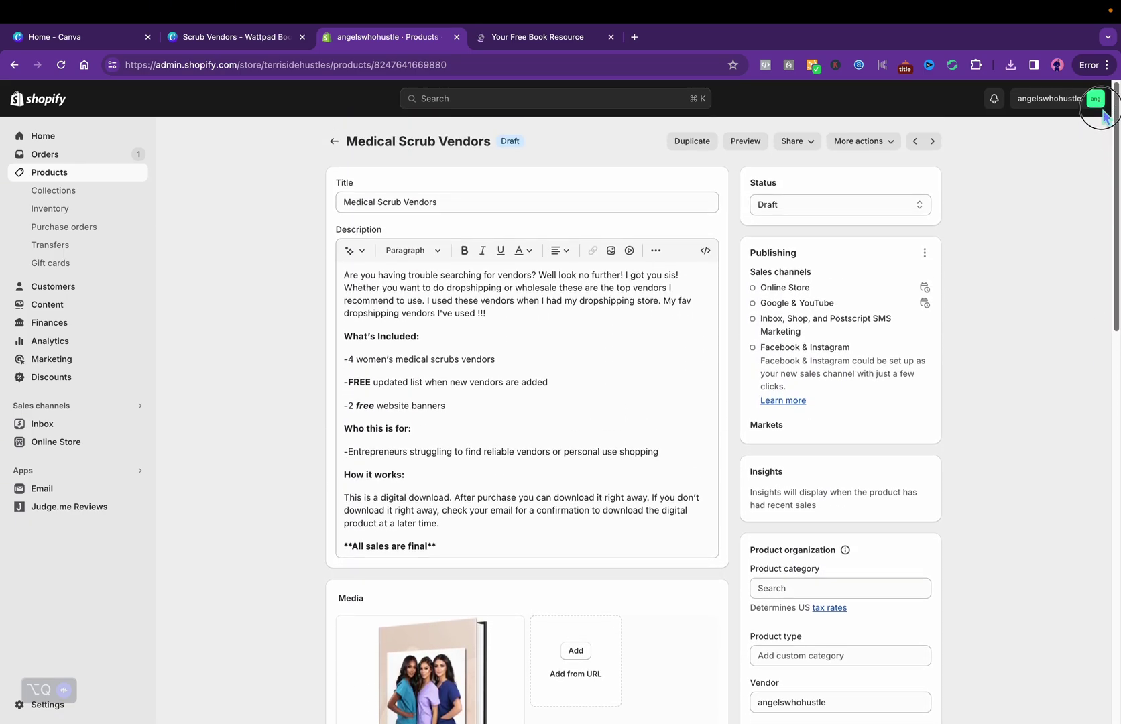
Step: Set Medical Scrub Vendors to Active, save it, and preview it on the storefront
click(886, 206)
click(822, 191)
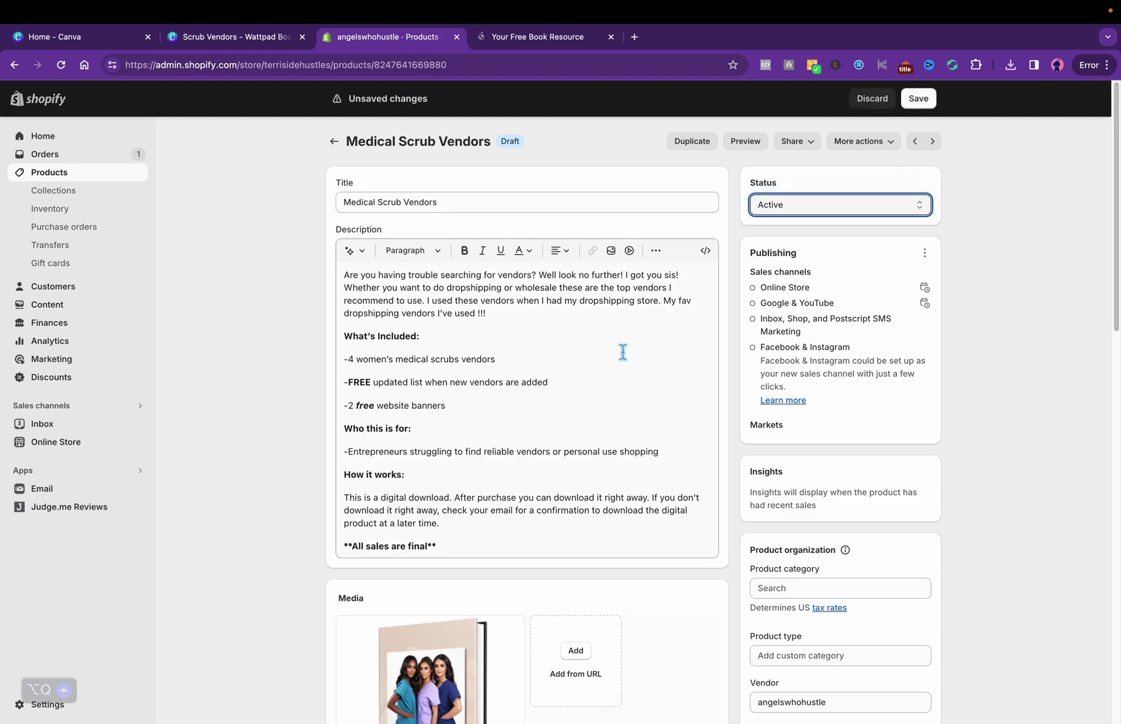
click(928, 107)
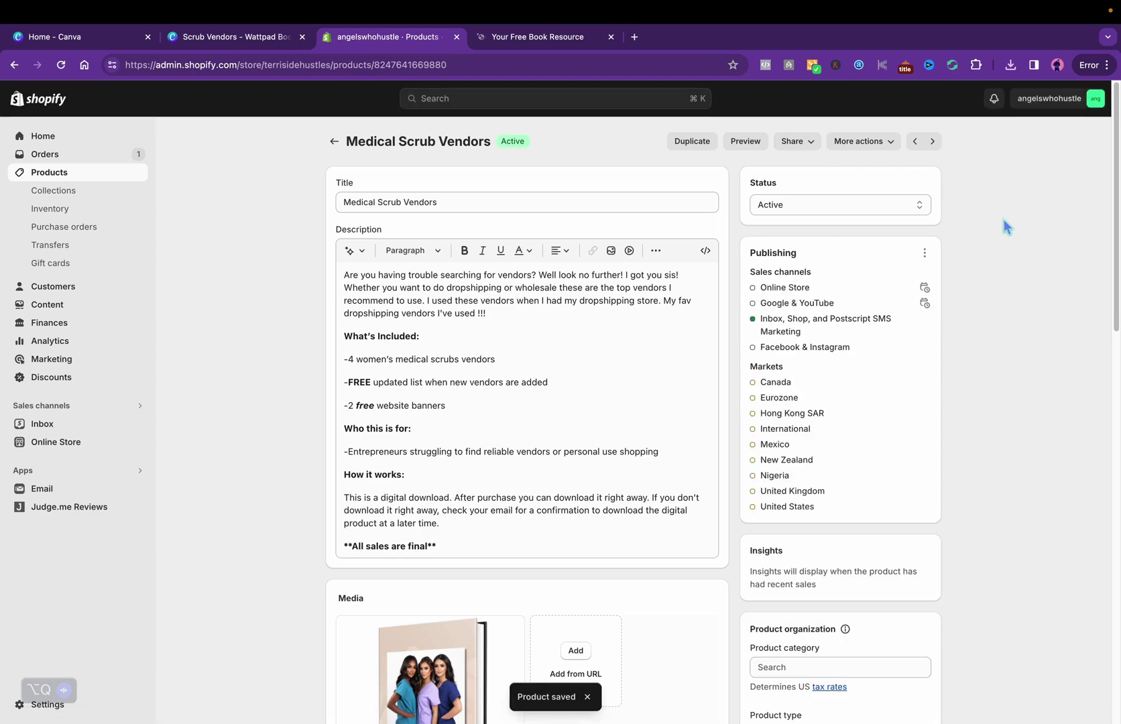
click(746, 141)
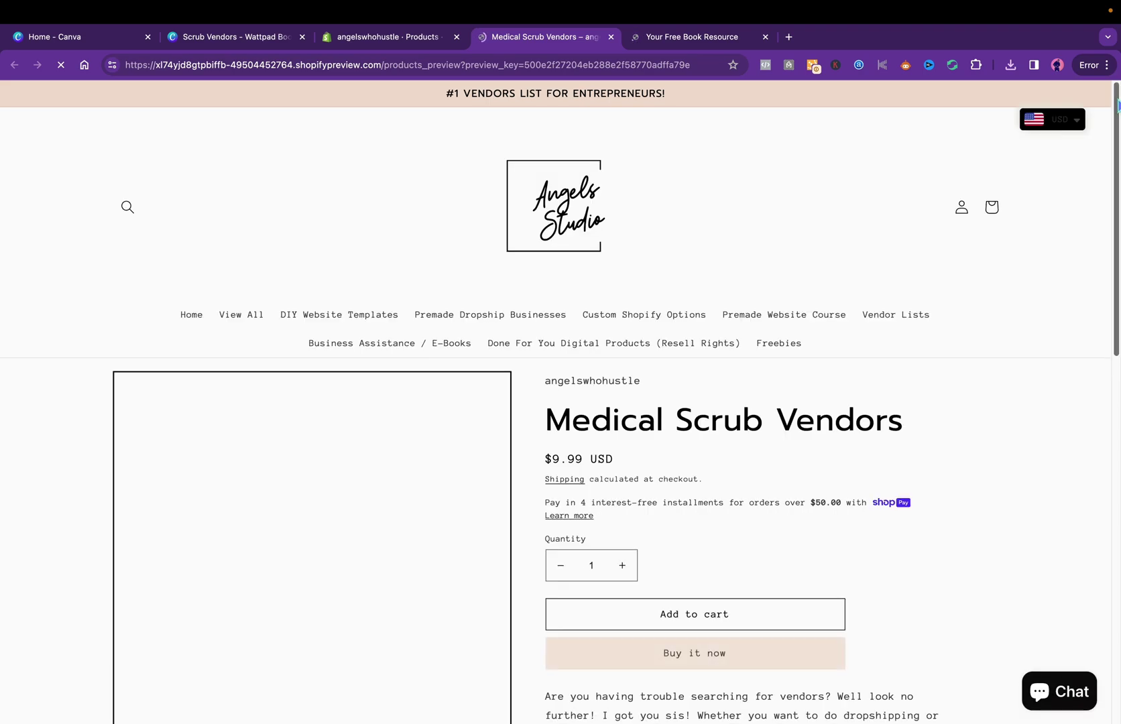
Step: Close the storefront preview tab and scroll the Medical Scrub Vendors product editor
drag(1116, 102, 1097, 118)
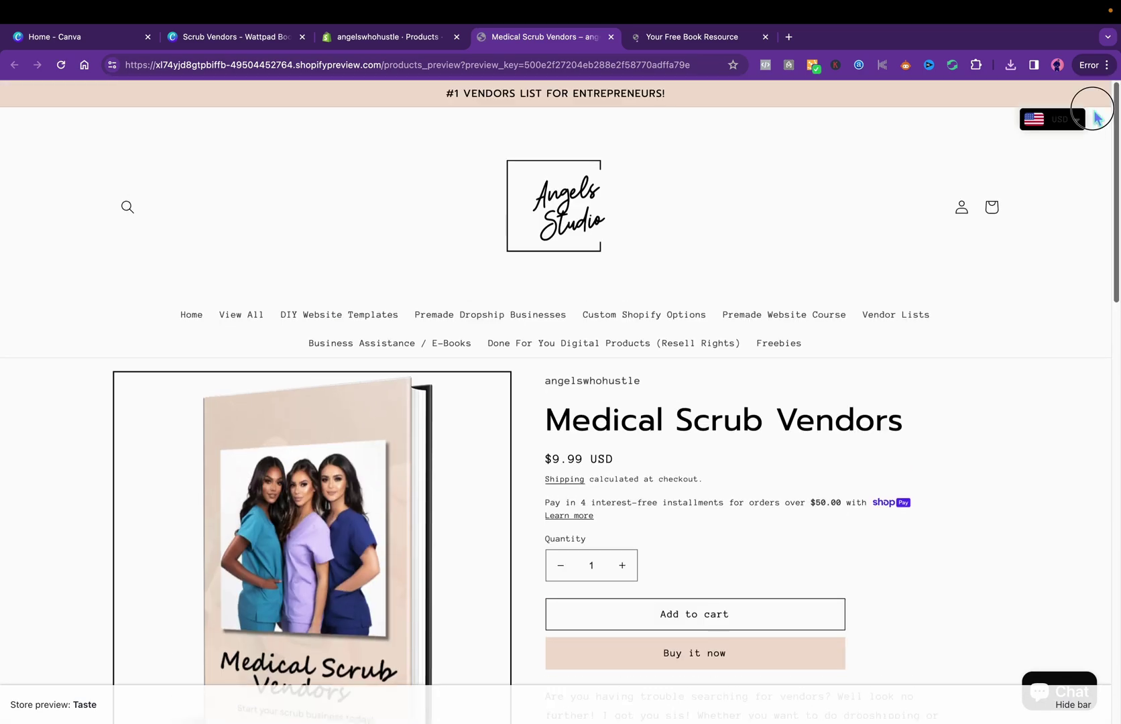
click(611, 37)
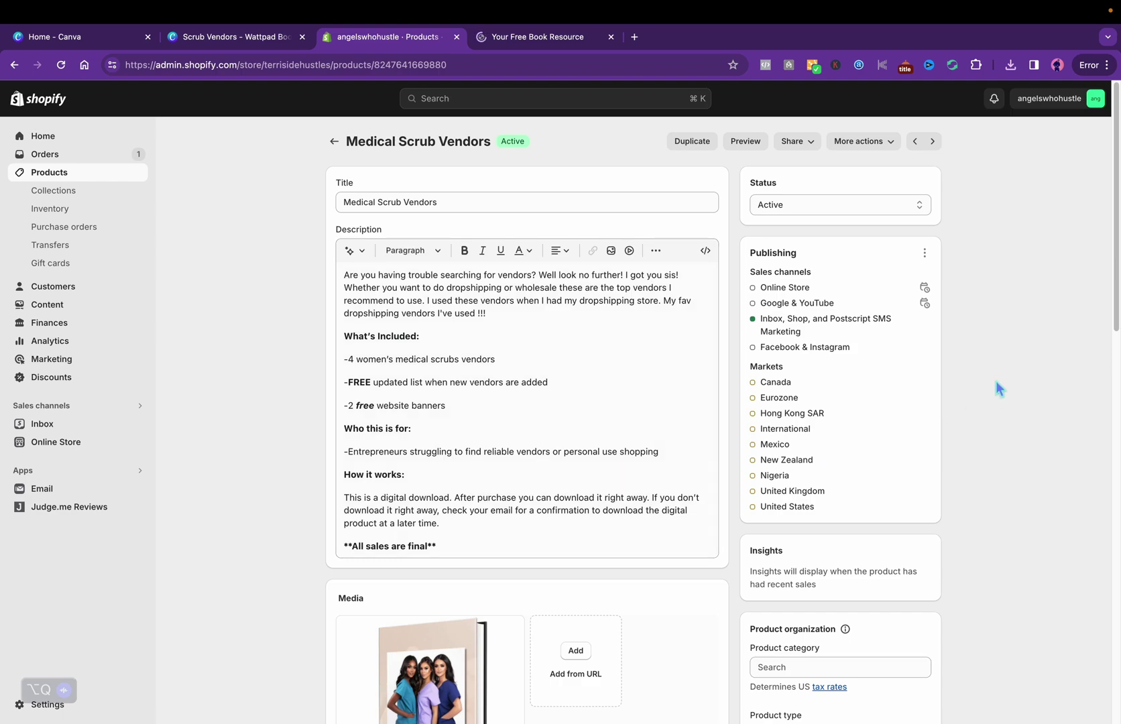
mouse_move(1110, 186)
mouse_down()
mouse_move(1109, 351)
mouse_move(1105, 185)
mouse_up()
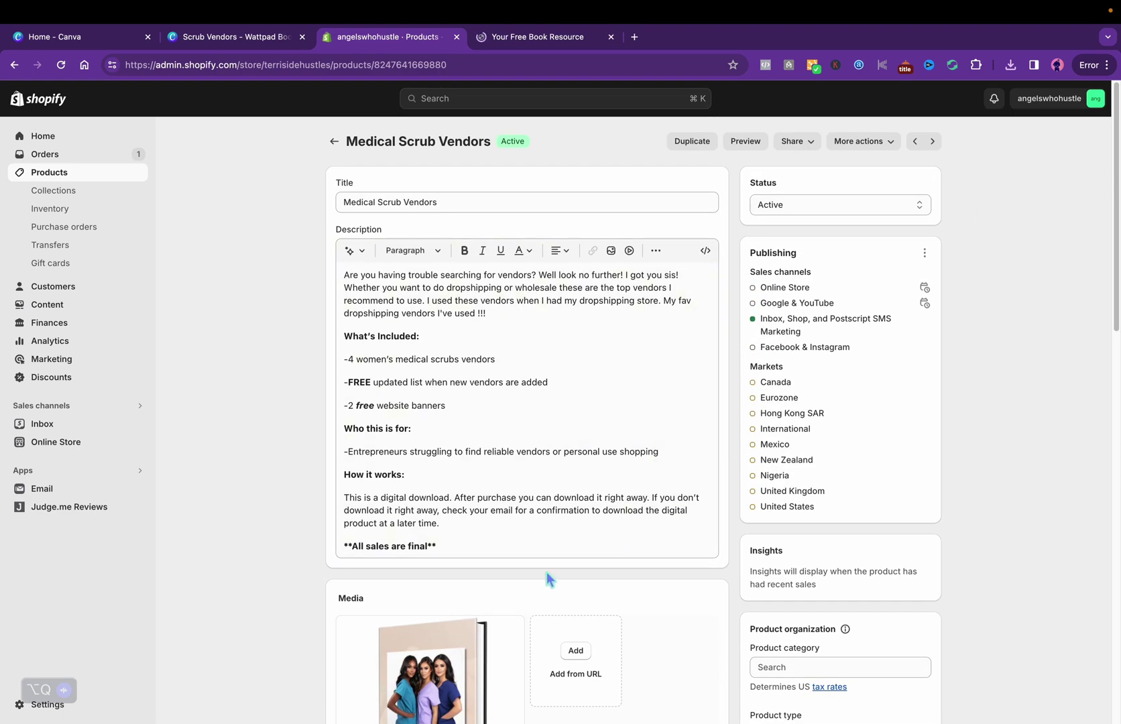